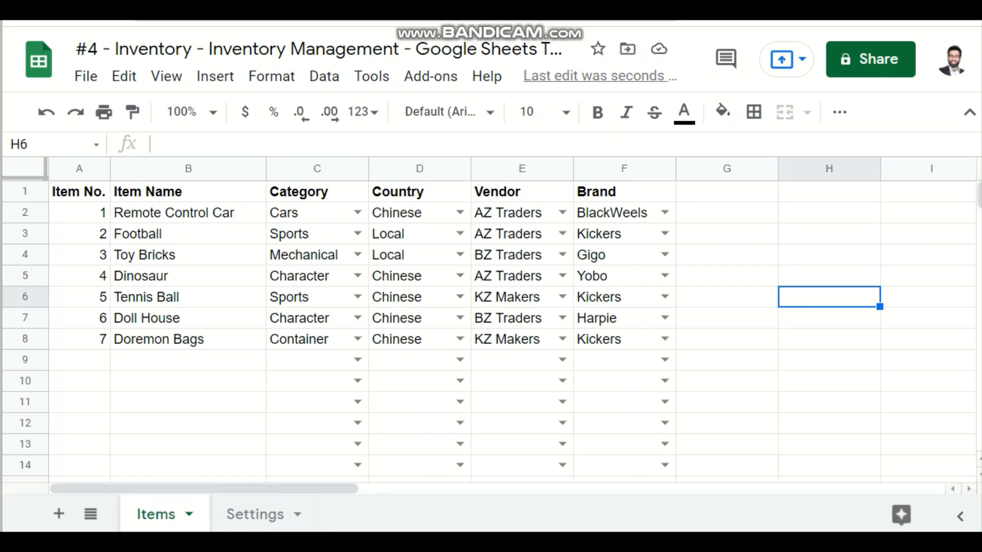
Step: Review the item table on the Items sheet and the category, country, vendor and brand lists on the Settings sheet
left_click_drag(79, 192, 624, 339)
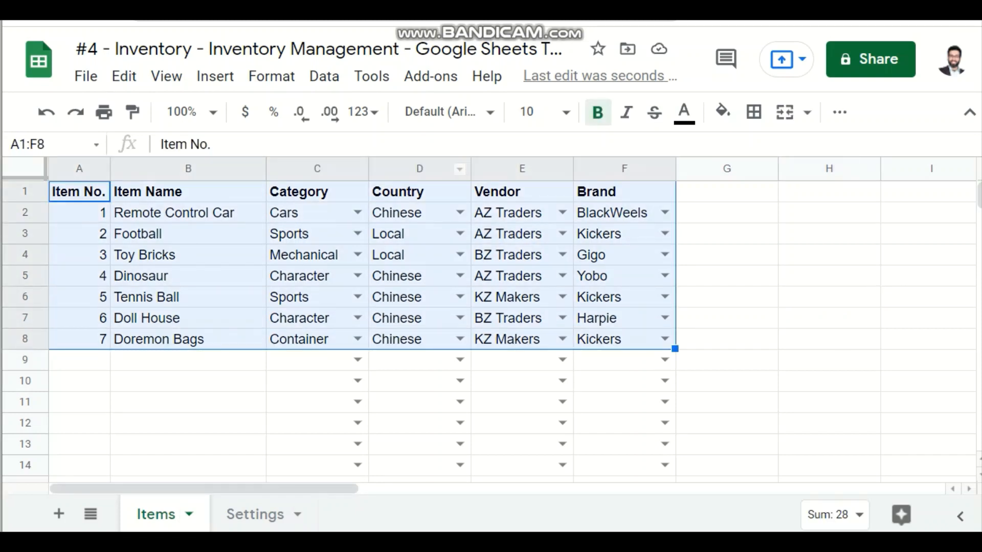
left_click(188, 360)
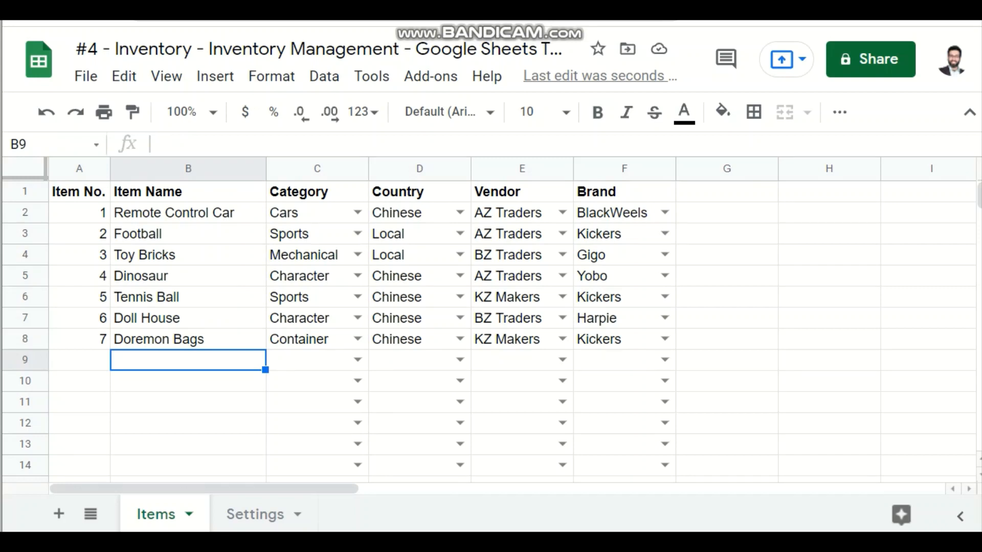
left_click_drag(317, 234, 624, 318)
left_click(624, 360)
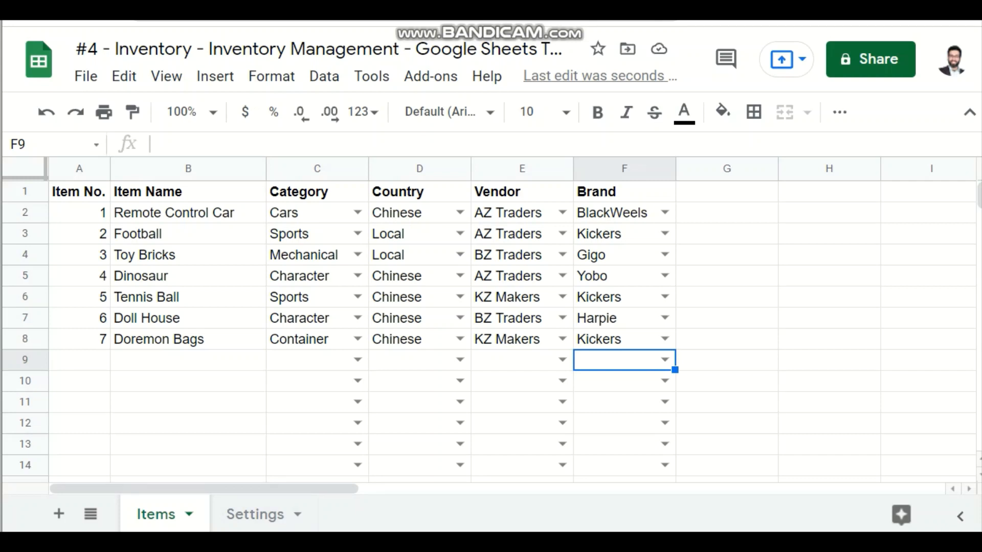
left_click(255, 514)
left_click(304, 276)
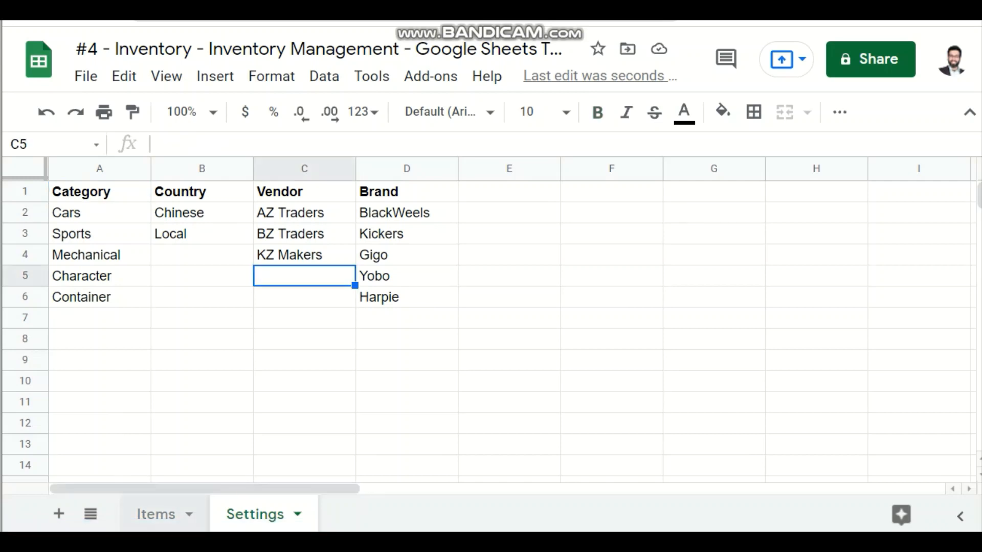
left_click(156, 514)
left_click_drag(186, 357, 189, 381)
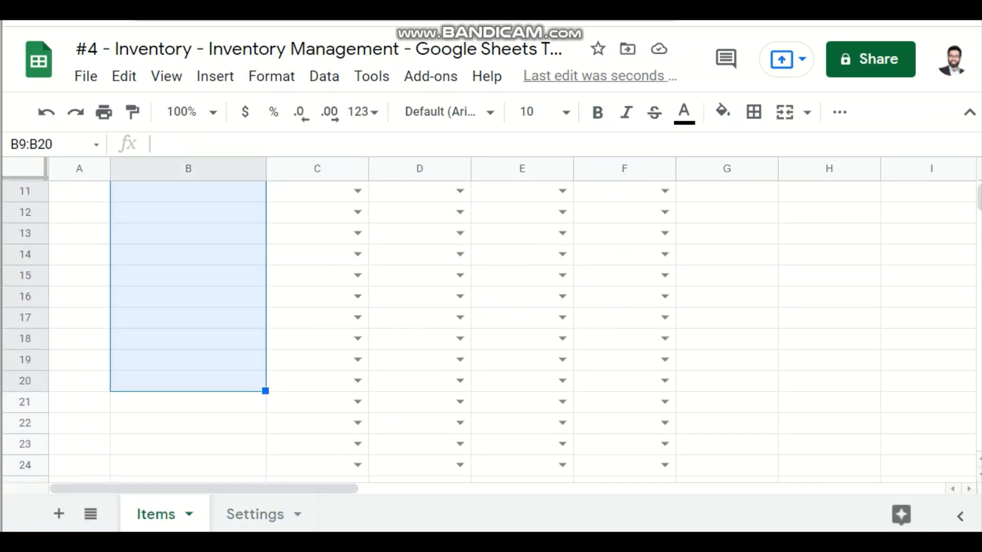
scroll(204, 378, "up", 3)
Step: Check the category choices offered in cell C9 of the Items sheet, filter them by "c", and leave the cell empty
left_click(317, 360)
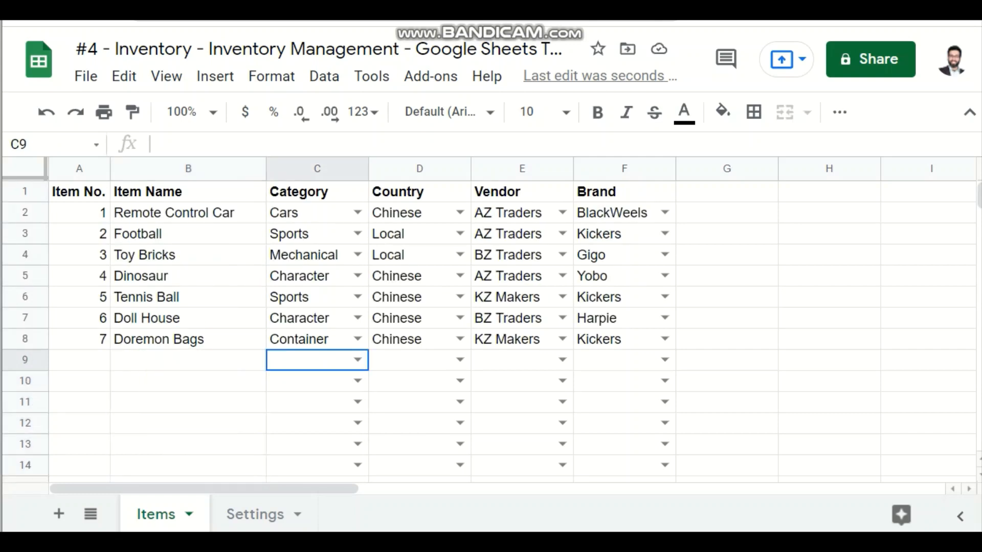
left_click(357, 360)
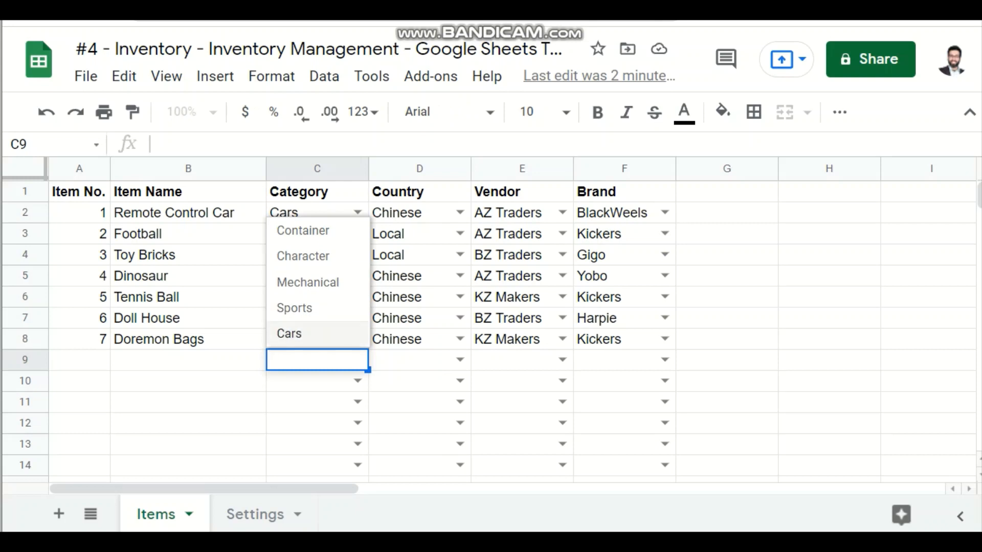
type("c")
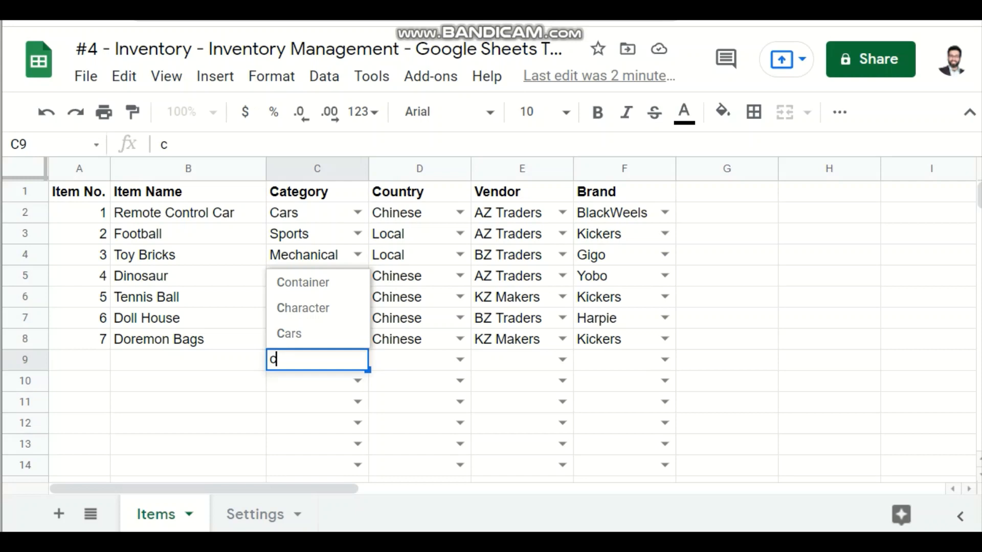
key("Escape")
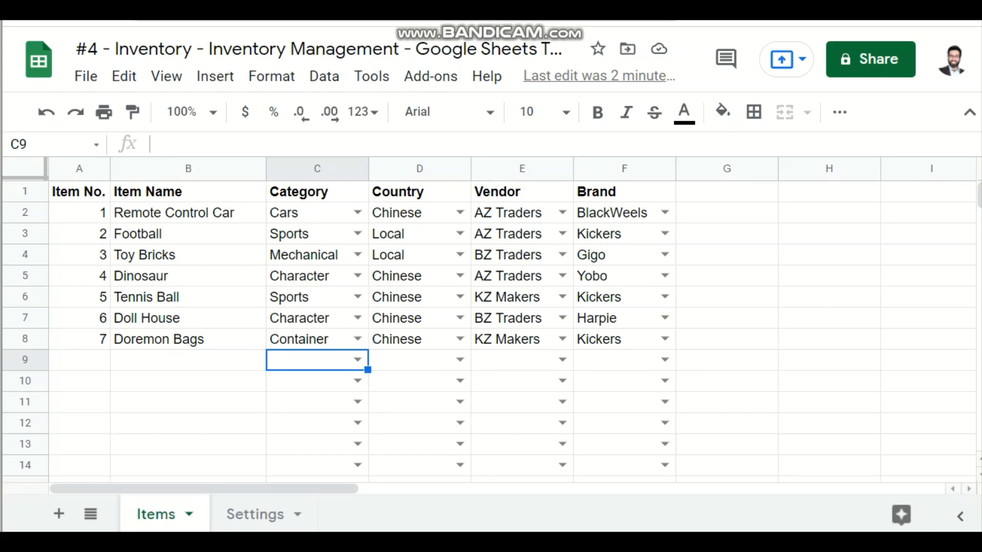
left_click(188, 444)
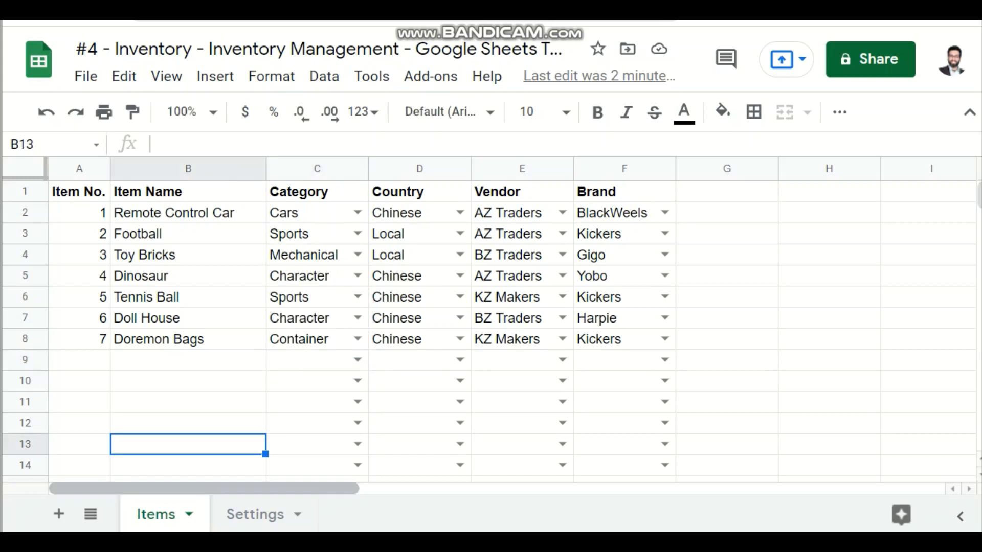
Step: Add a new sheet placed before Items and name it Inventory
left_click(59, 514)
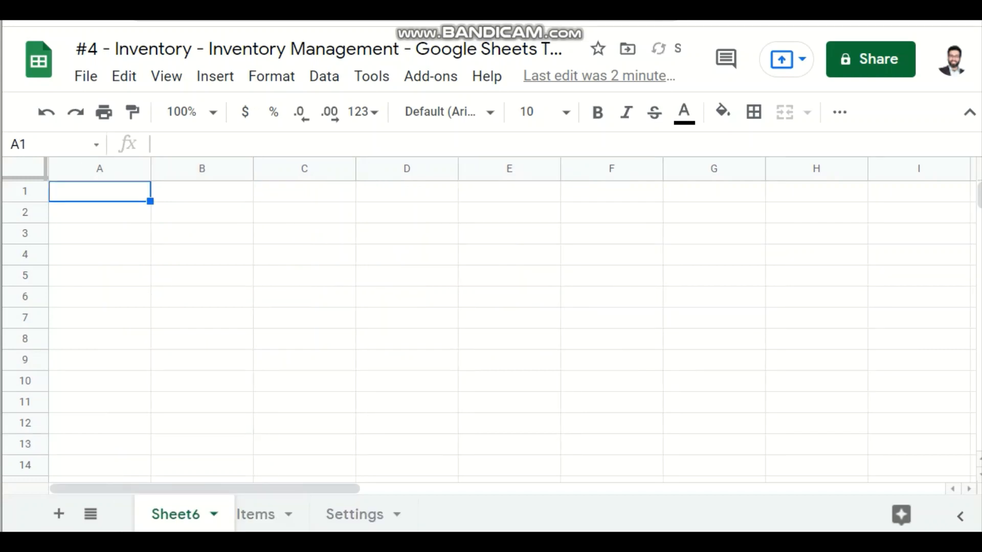
left_click_drag(251, 514, 163, 514)
double_click(161, 515)
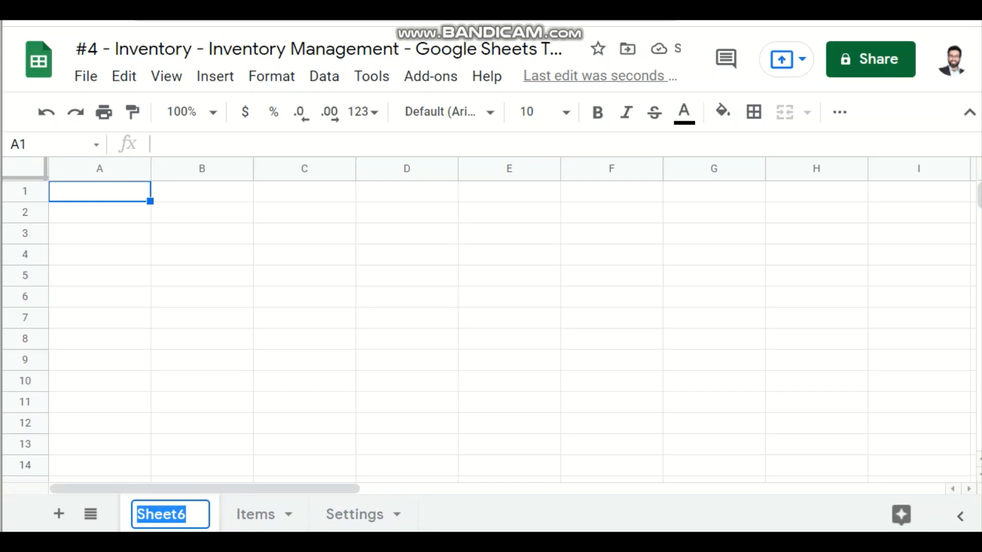
type("Inven")
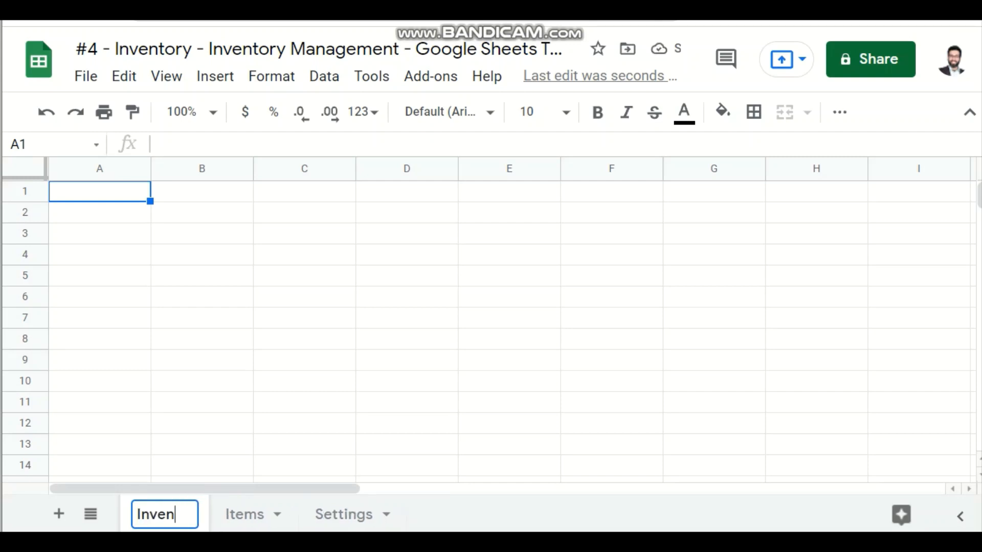
type("tory")
key("Return")
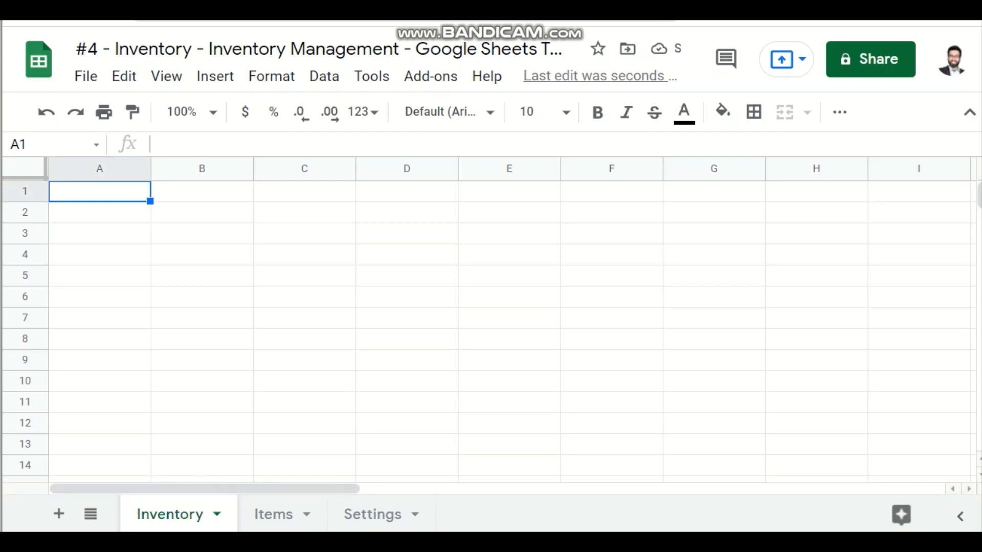
Step: Enter the header "Item Name" in cell A1 of the Inventory sheet
key("Right")
key("Left")
type("I")
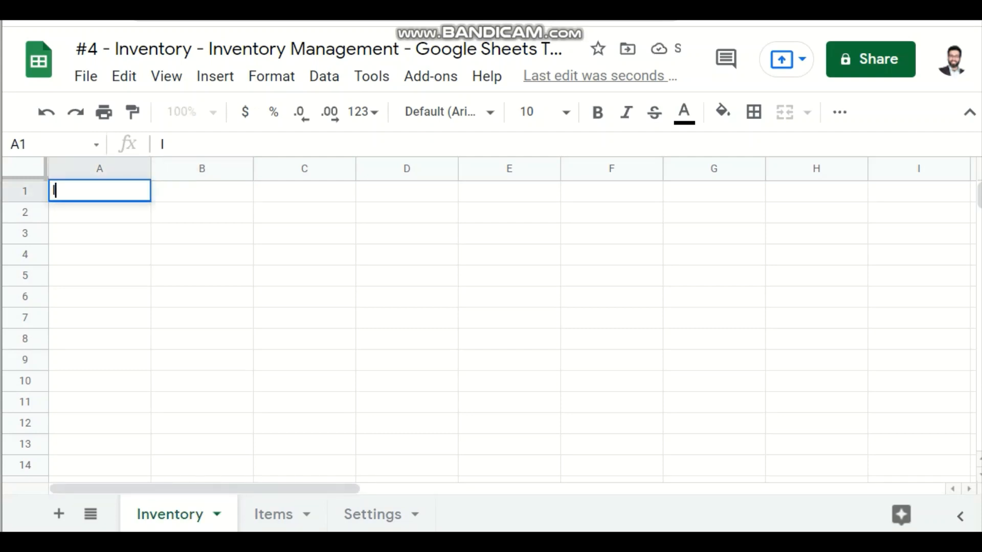
type("tem Name")
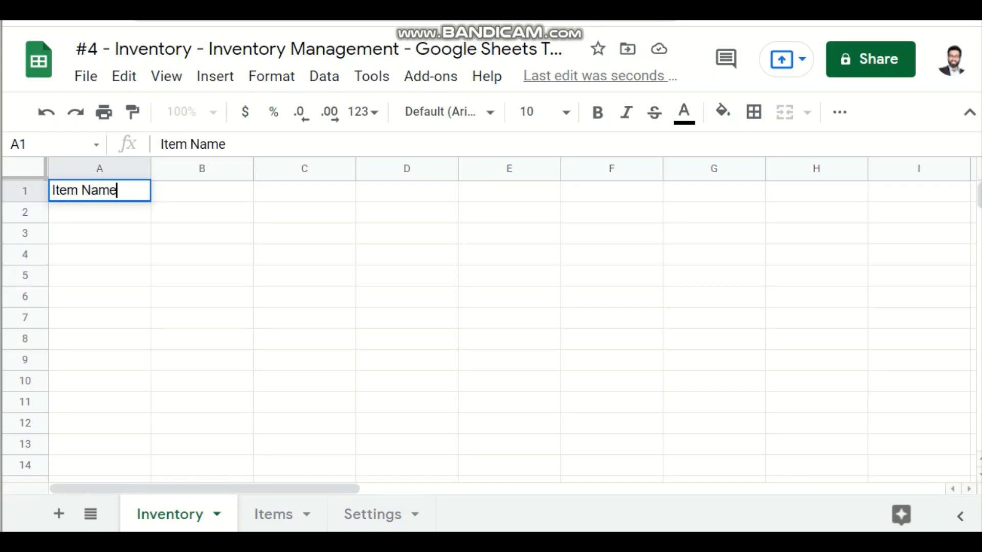
key("Return")
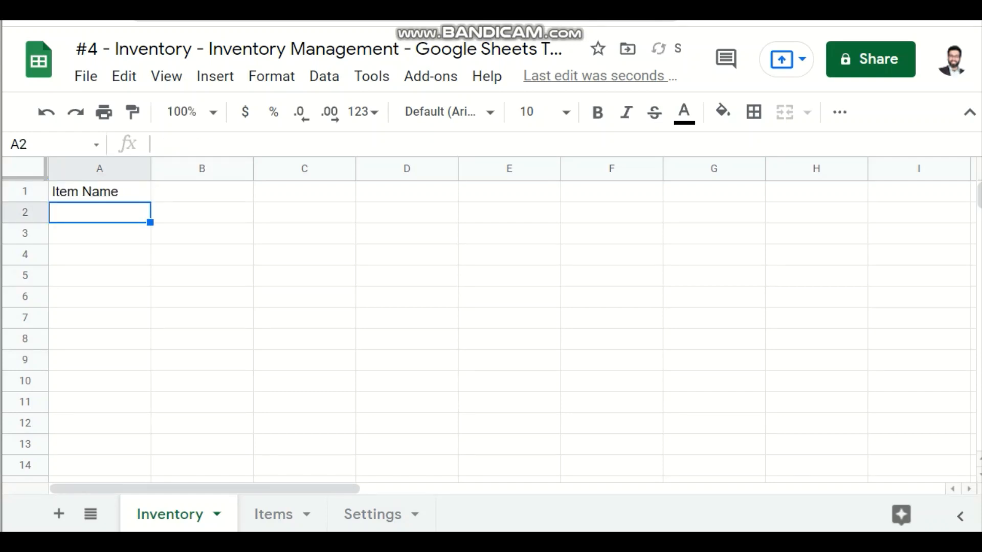
Step: Make the Item Name header in cell A1 bold
key("Down")
key("Down")
key("Down")
key("Down")
key("Down")
key("Down")
key("Down")
key("Down")
key("Down")
key("Down")
key("Down")
key("Down")
key("Down")
key("Down")
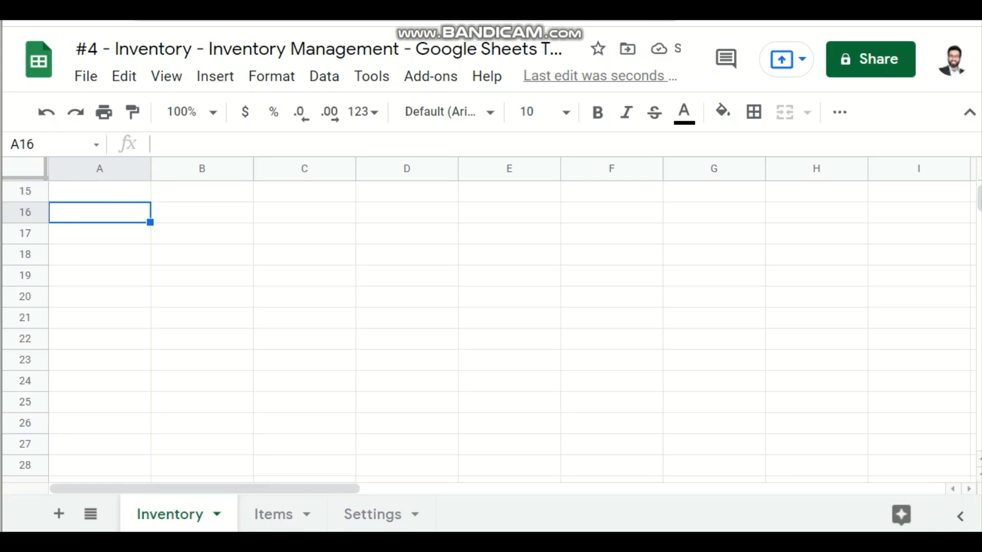
key("Up")
key("Up")
key("Up")
key("Up")
key("Up")
key("Up")
key("Up")
key("Up")
key("Up")
key("Up")
key("Up")
key("Up")
key("Up")
key("Up")
key("Up")
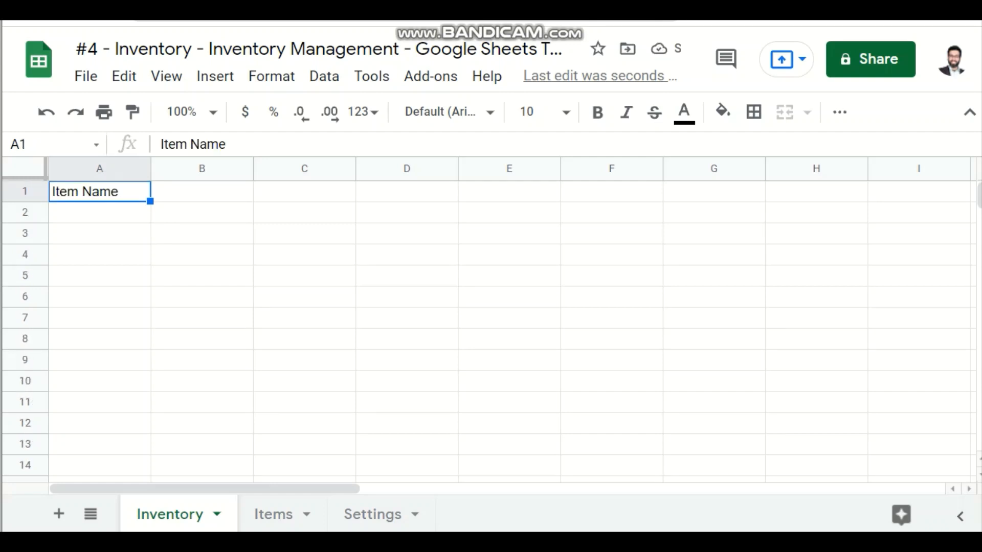
key("ctrl+b")
key("Down")
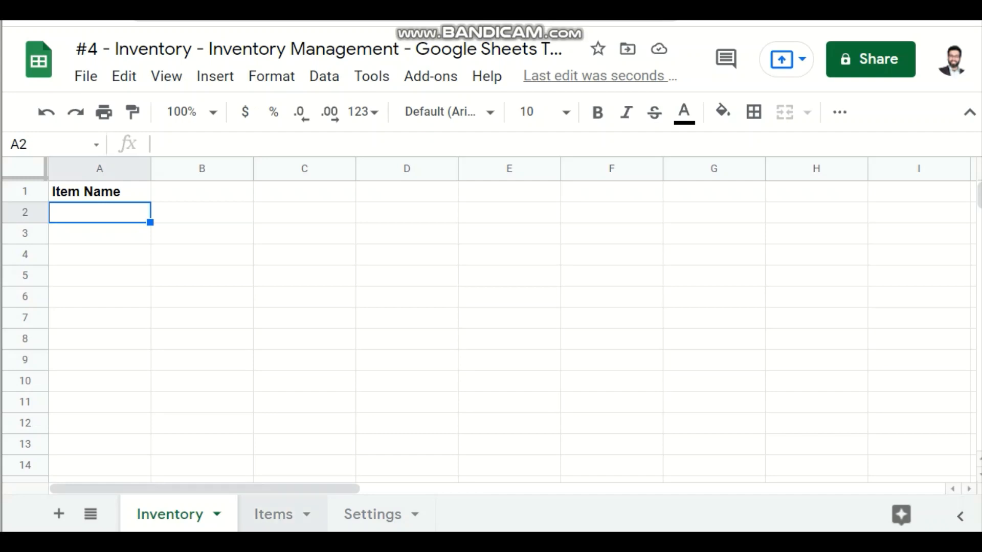
Step: Compare the item names in column B of the Items sheet with the Item Name column on the Inventory sheet
left_click(274, 514)
left_click_drag(174, 212, 174, 381)
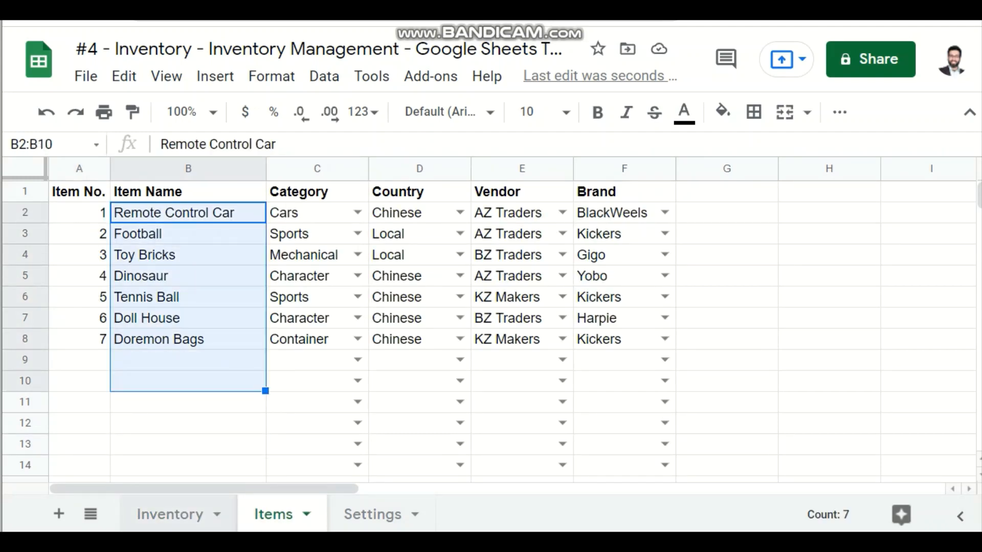
left_click(170, 514)
left_click_drag(99, 212, 99, 381)
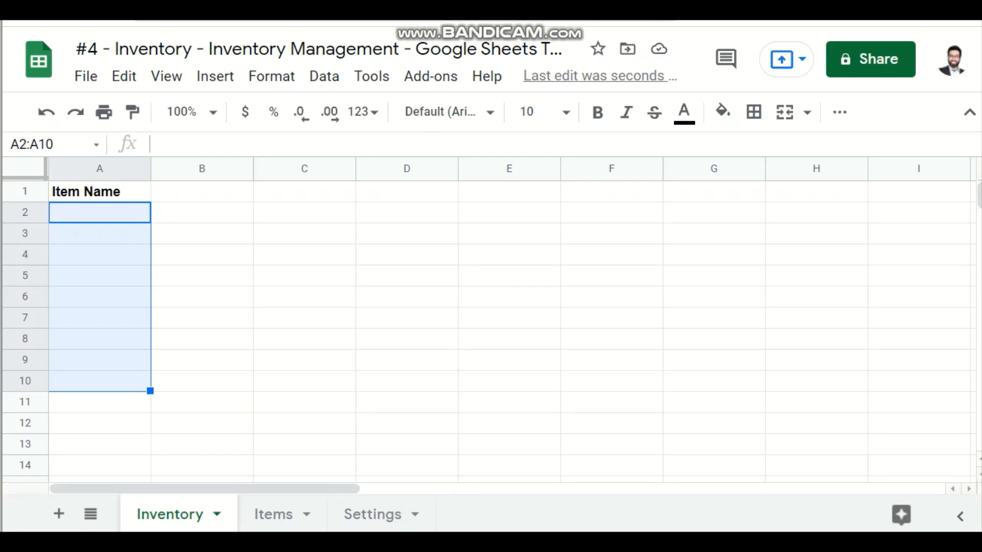
left_click(274, 514)
left_click(188, 381)
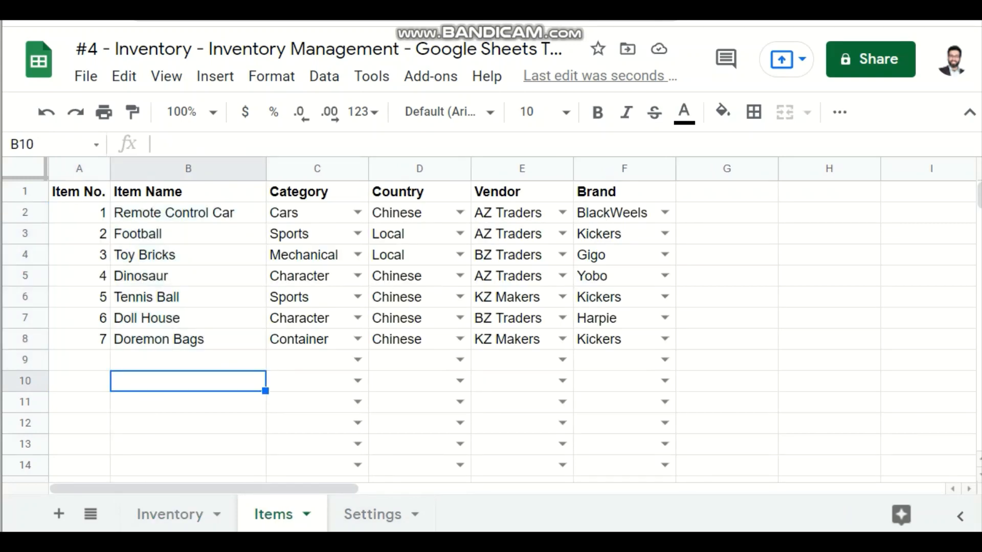
left_click(170, 514)
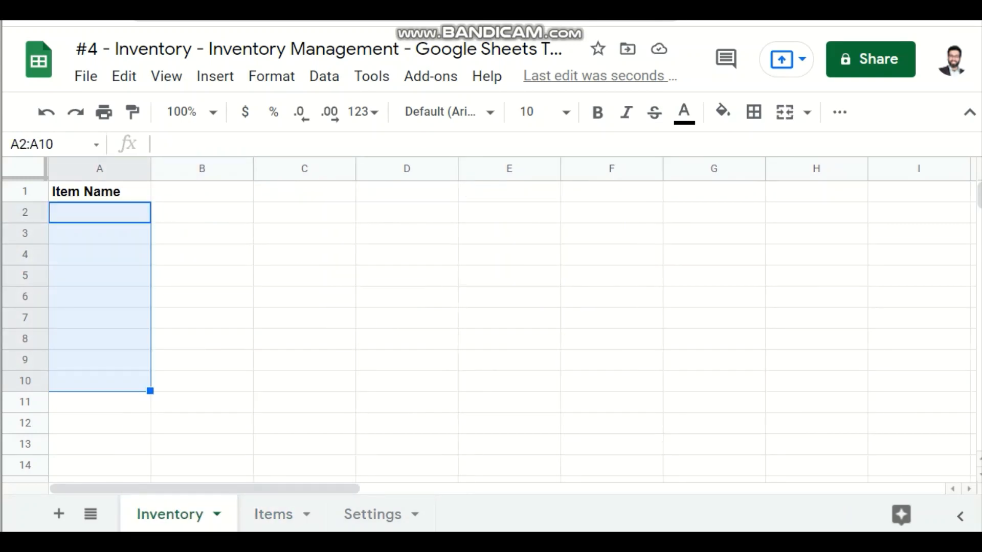
left_click(274, 514)
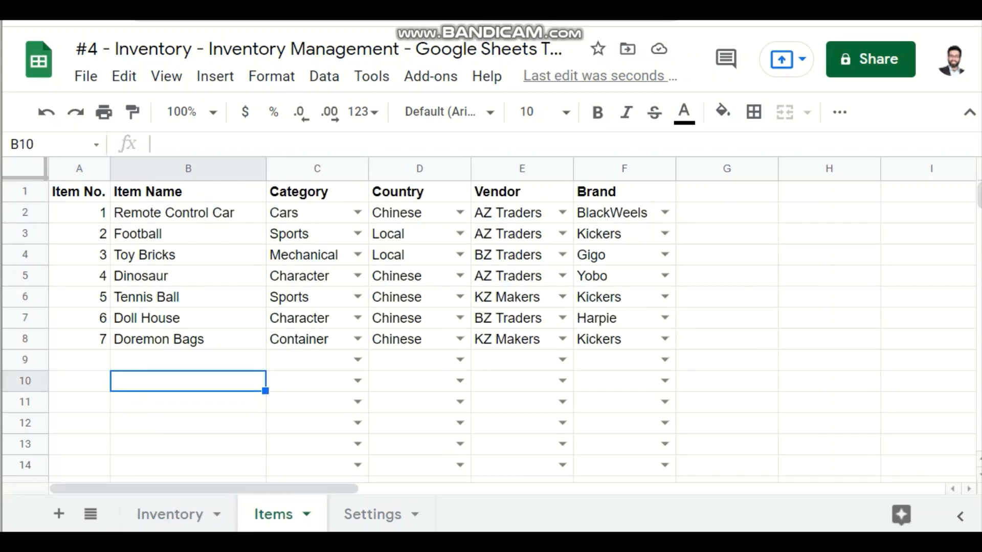
left_click(169, 514)
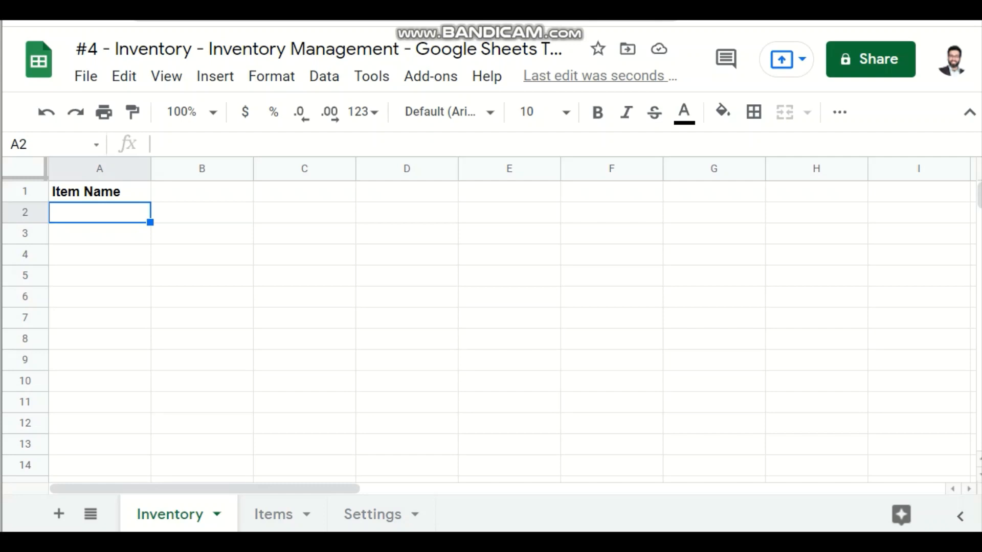
Step: Enter the formula =UNIQUE(Items!B:B) in cell A2 of the Inventory sheet to list the item names
type("=uni")
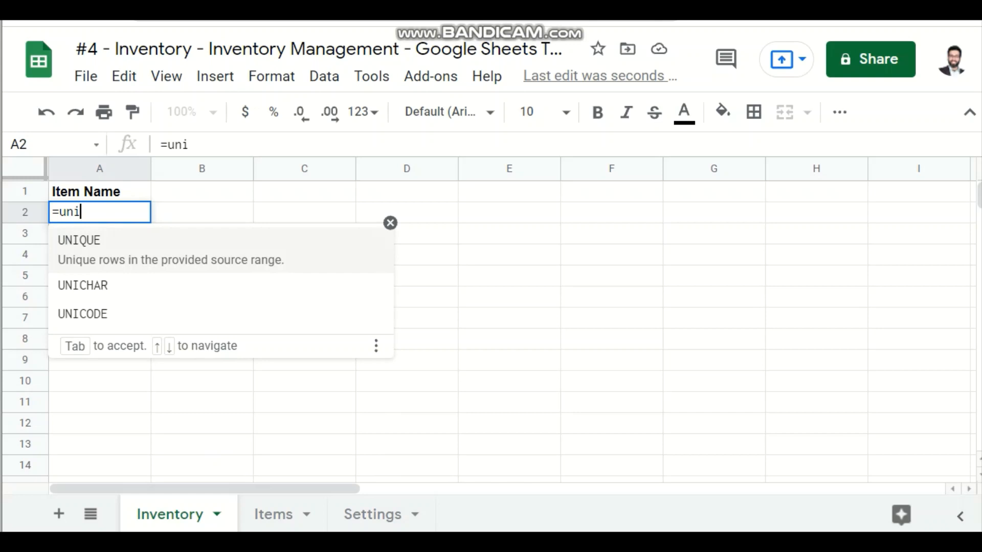
key("Tab")
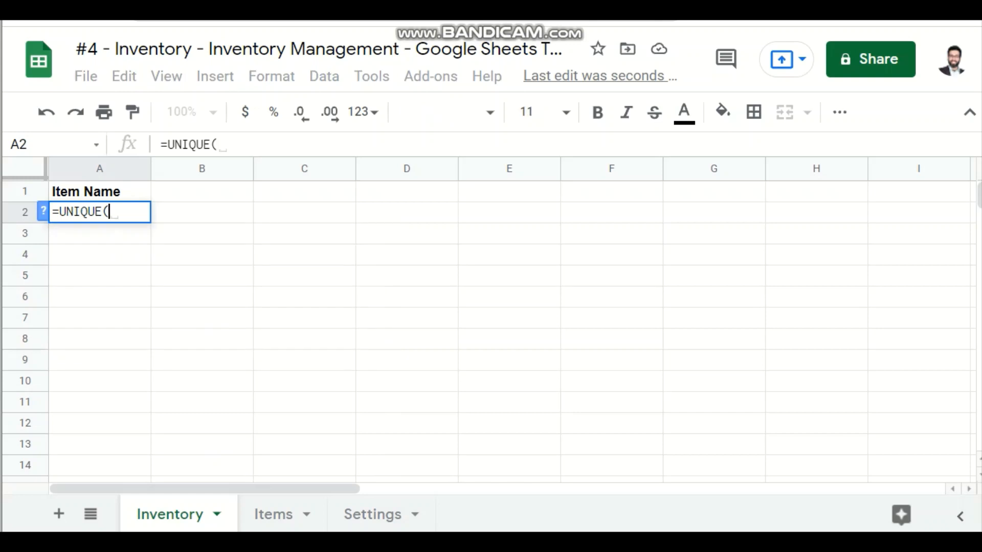
left_click(273, 514)
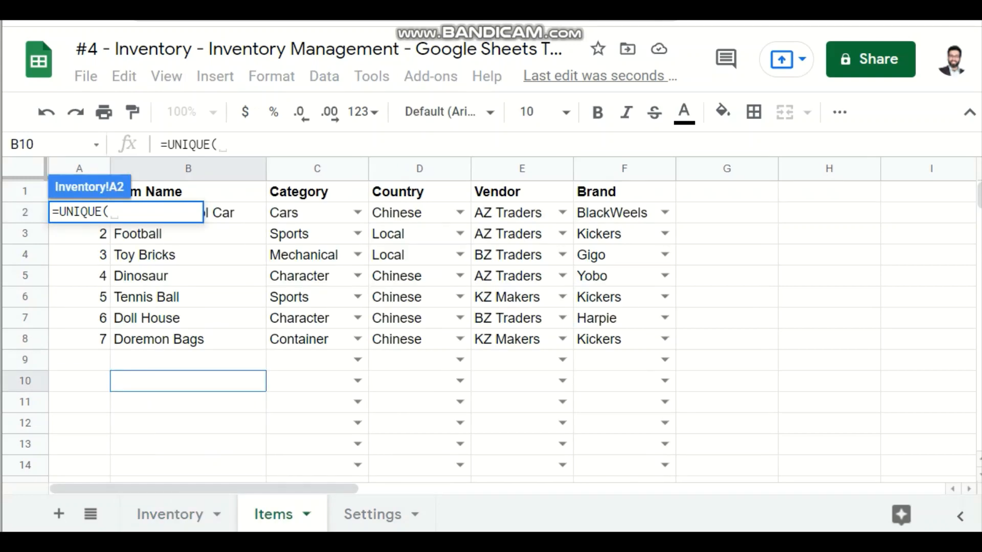
left_click(254, 169)
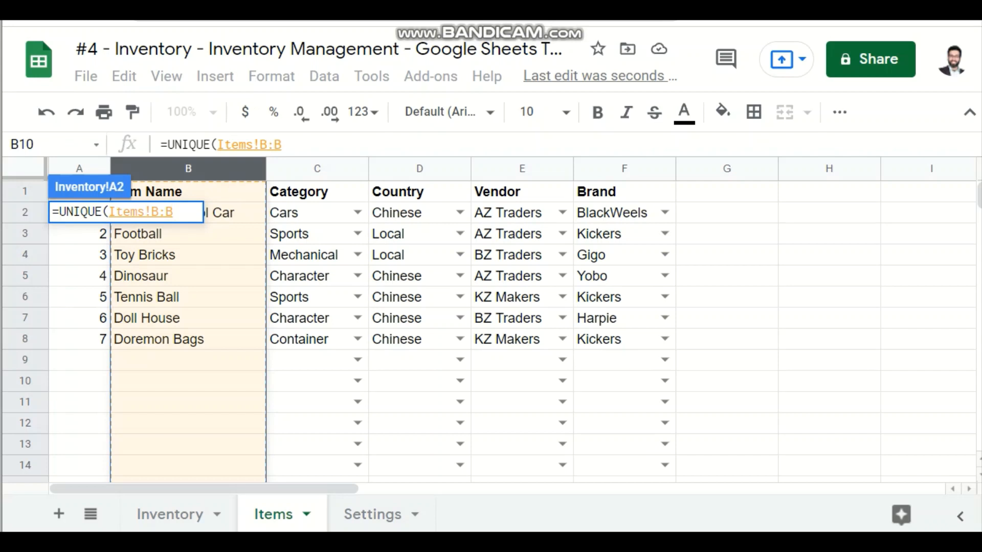
type(")")
key("Return")
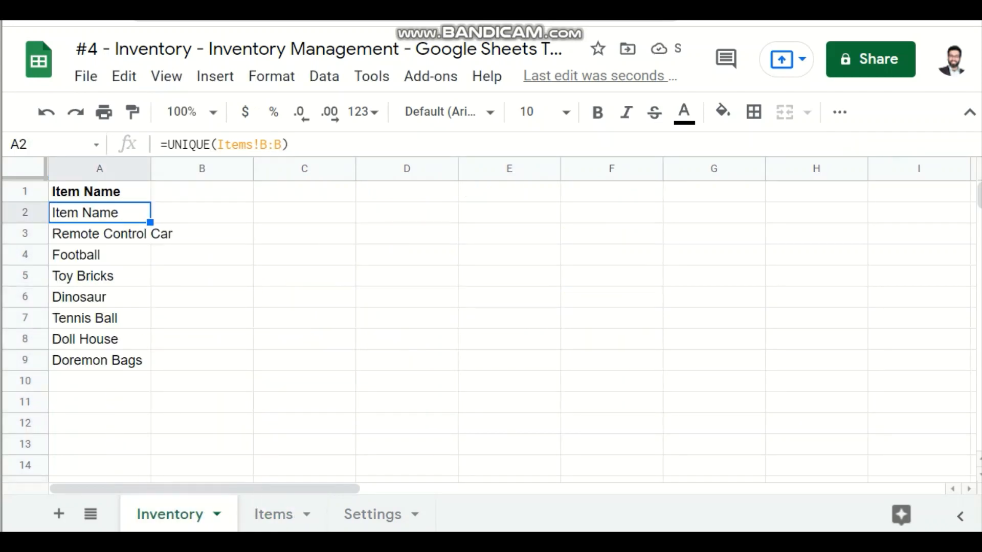
Step: Change the formula in A2 to =UNIQUE(Items!B2:B) and widen column A to fit the item names
left_click(267, 144)
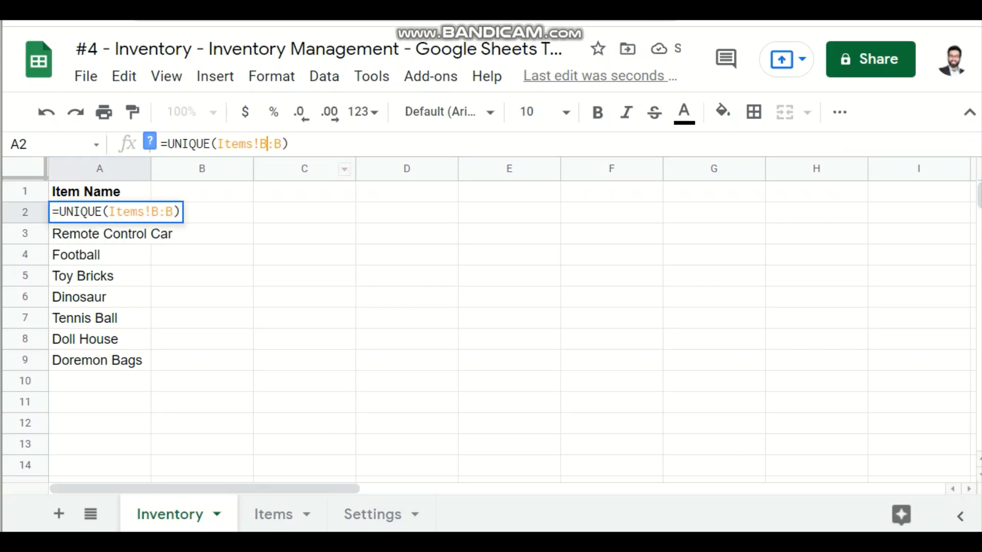
type("2")
key("Return")
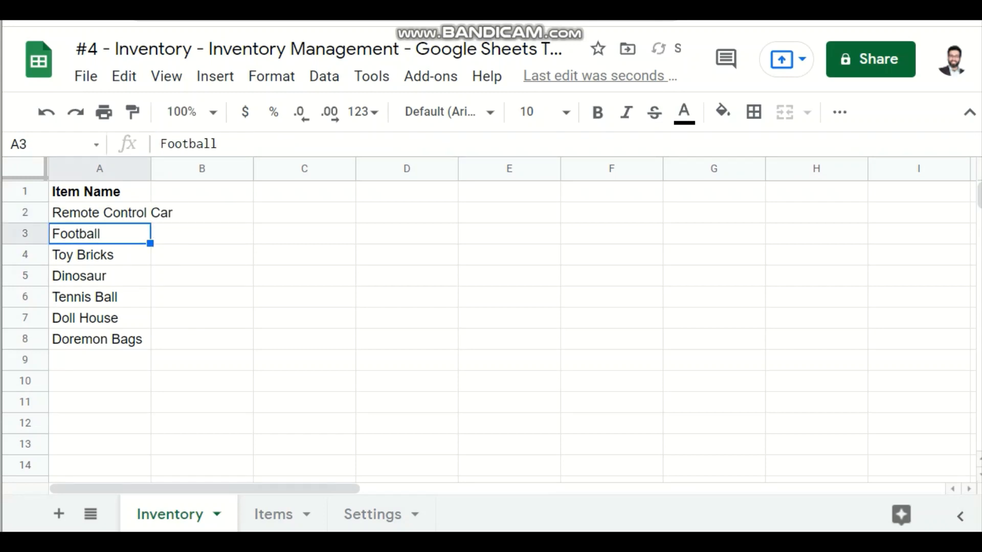
key("Up")
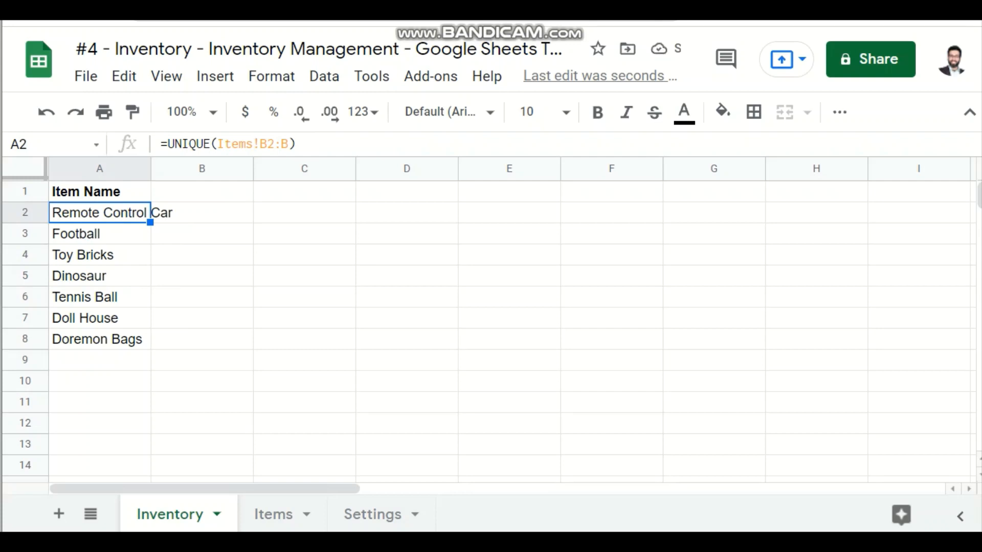
left_click_drag(150, 169, 184, 169)
left_click(235, 276)
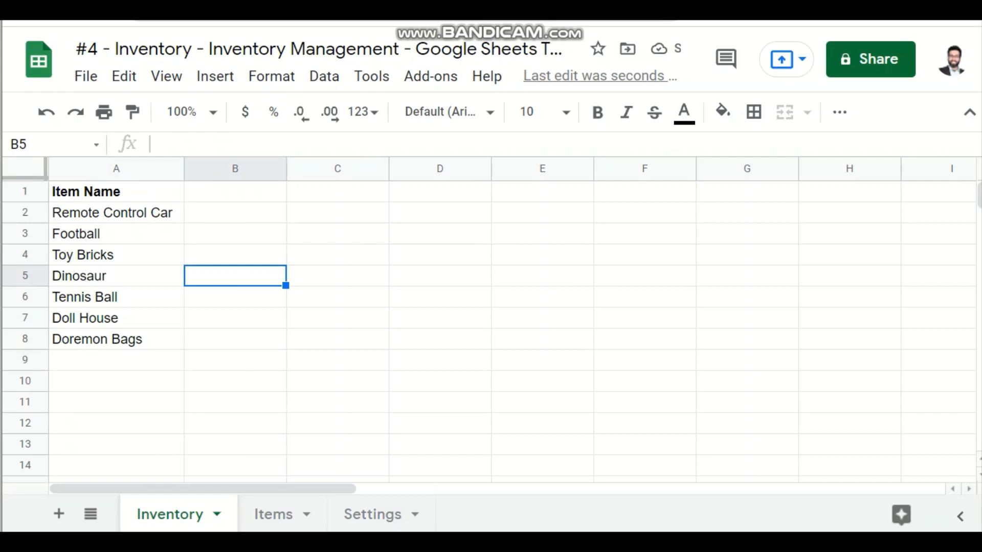
Step: Enter the header In Stock in cell B1 of the Inventory sheet and make it bold
left_click(236, 192)
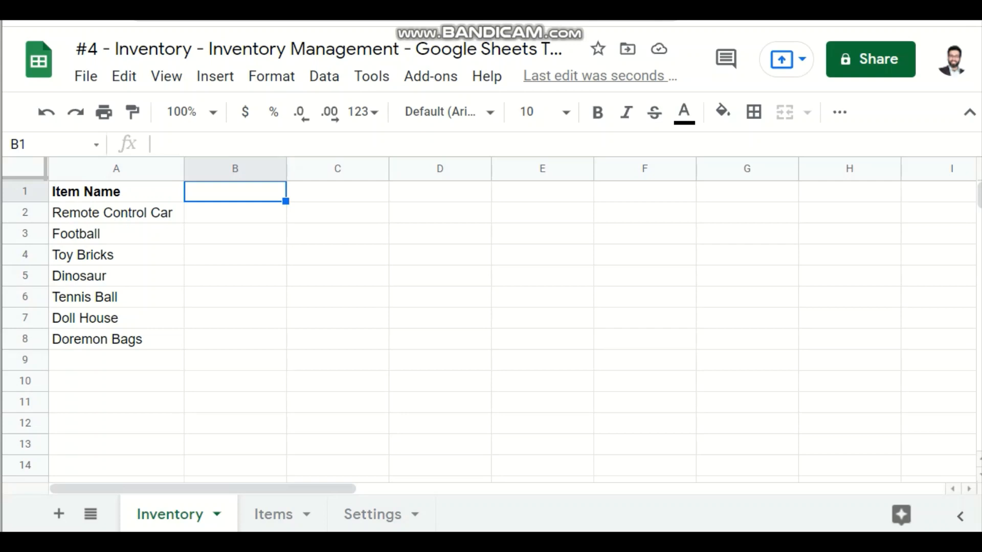
type("In S")
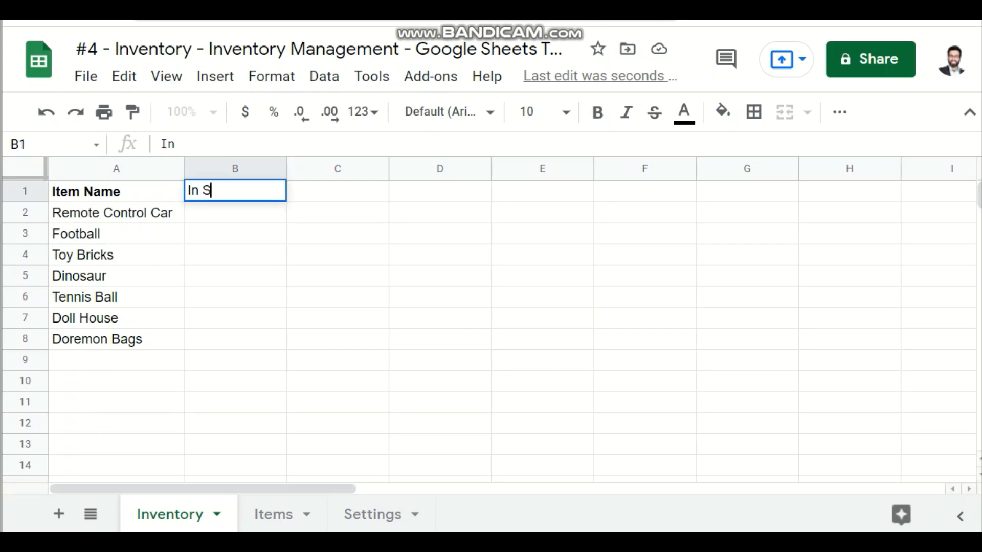
type("tock")
key("Return")
key("Up")
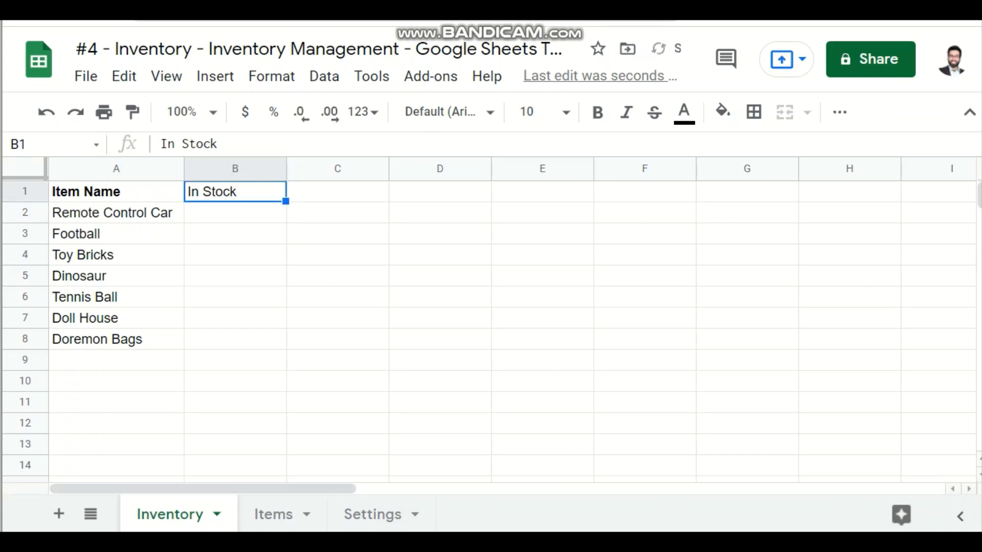
key("ctrl+b")
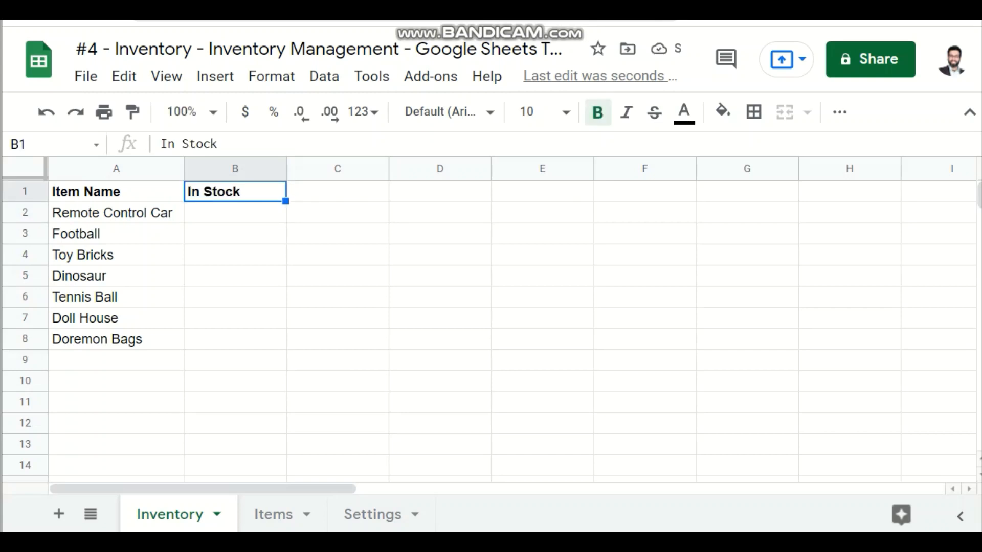
key("Down")
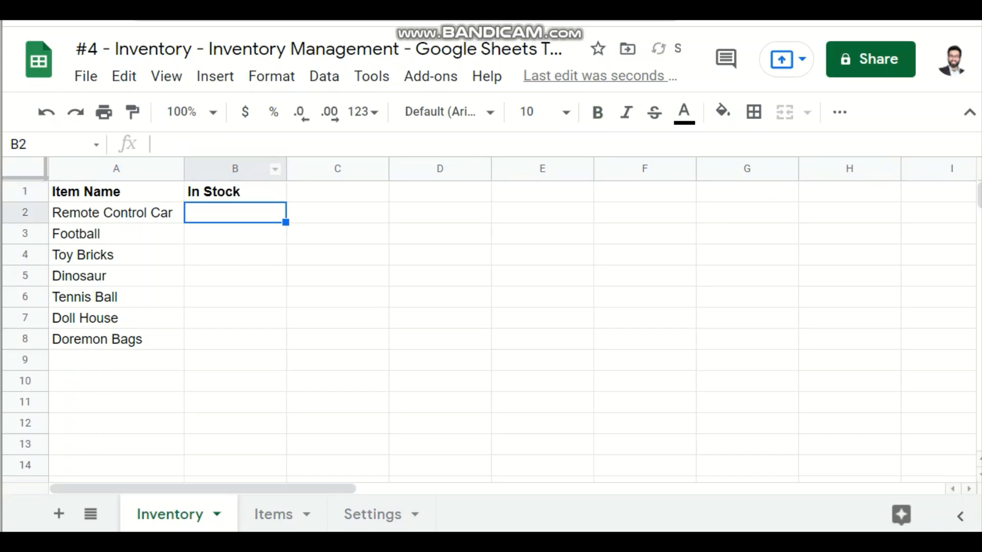
Step: Apply checkbox data validation to the In Stock column cells B2:B1000
left_click(236, 169)
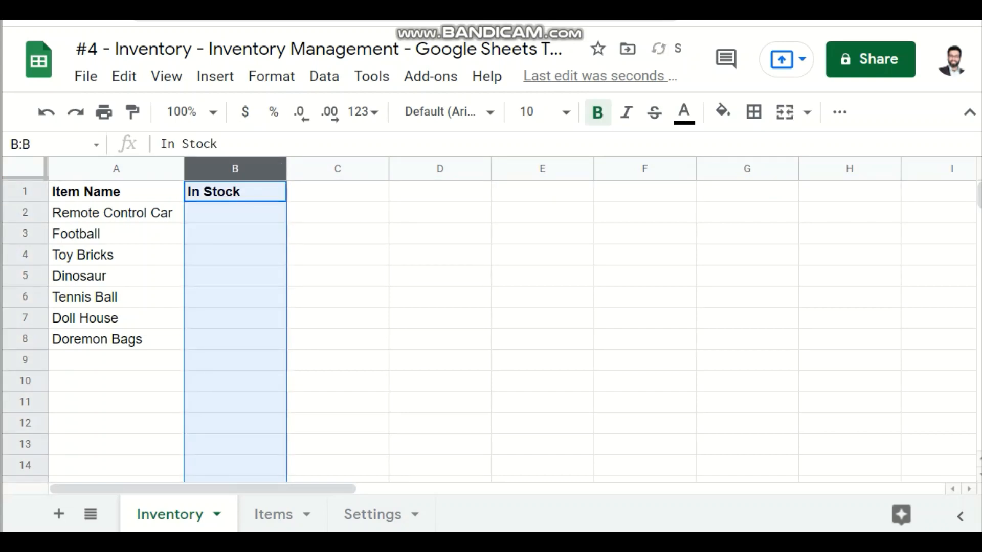
left_click(235, 191, "ctrl")
left_click(324, 76)
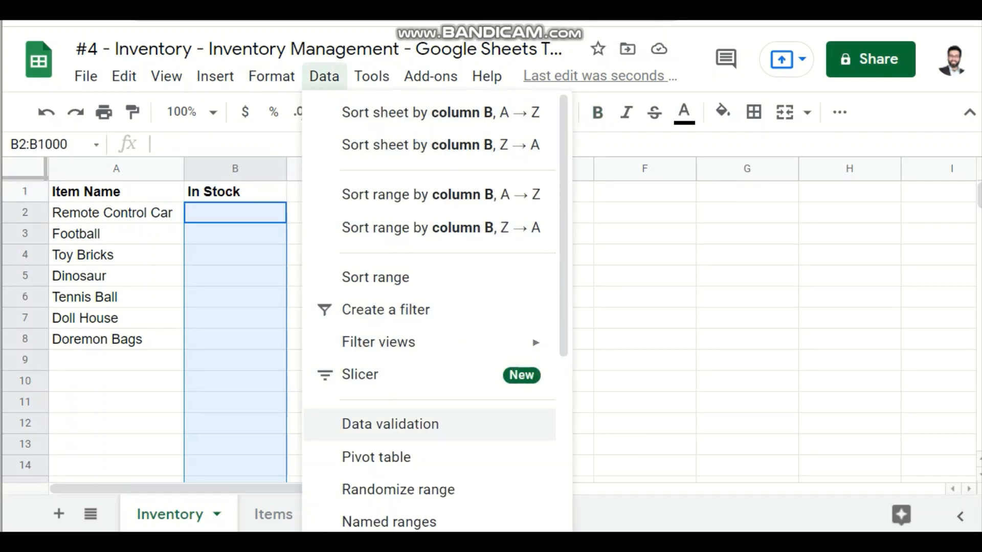
left_click(390, 423)
left_click(391, 221)
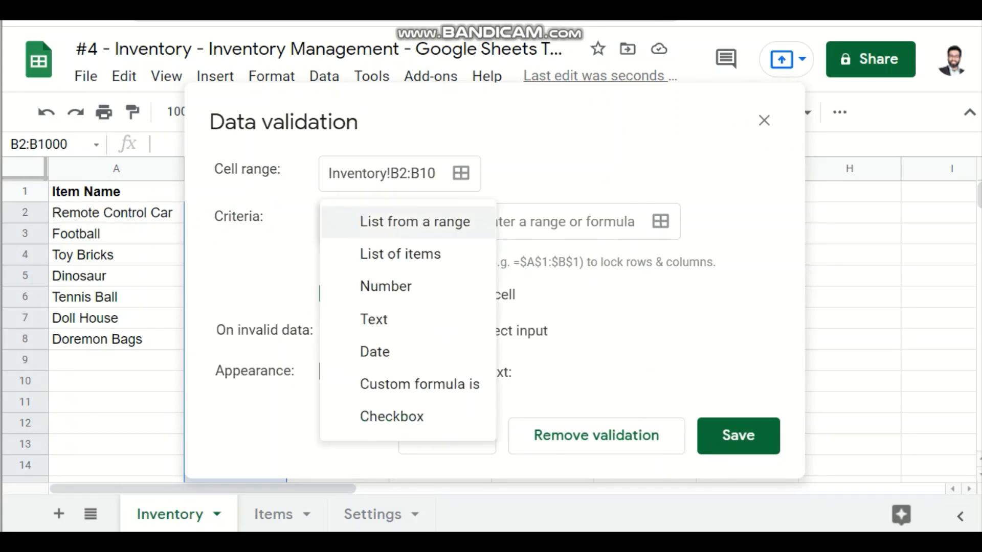
left_click(392, 414)
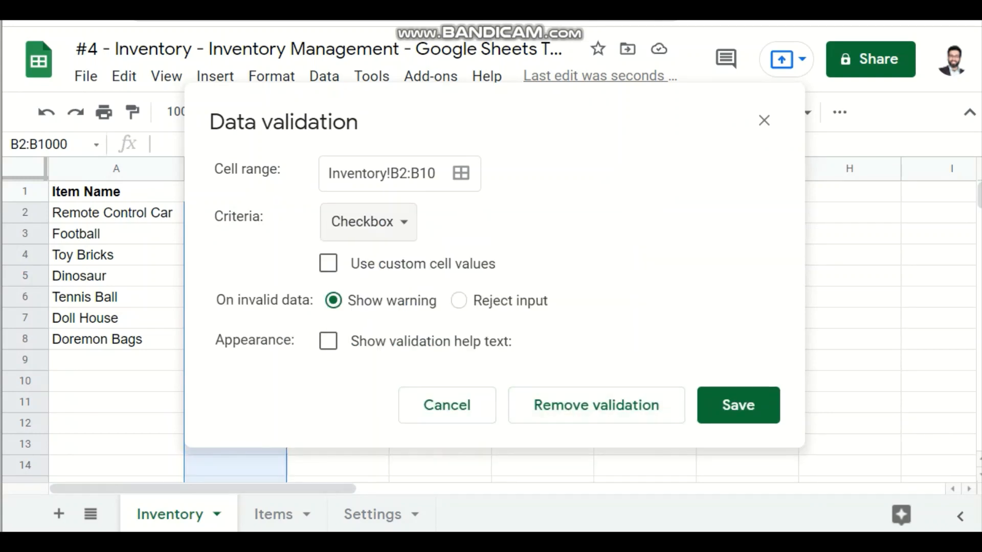
left_click(738, 404)
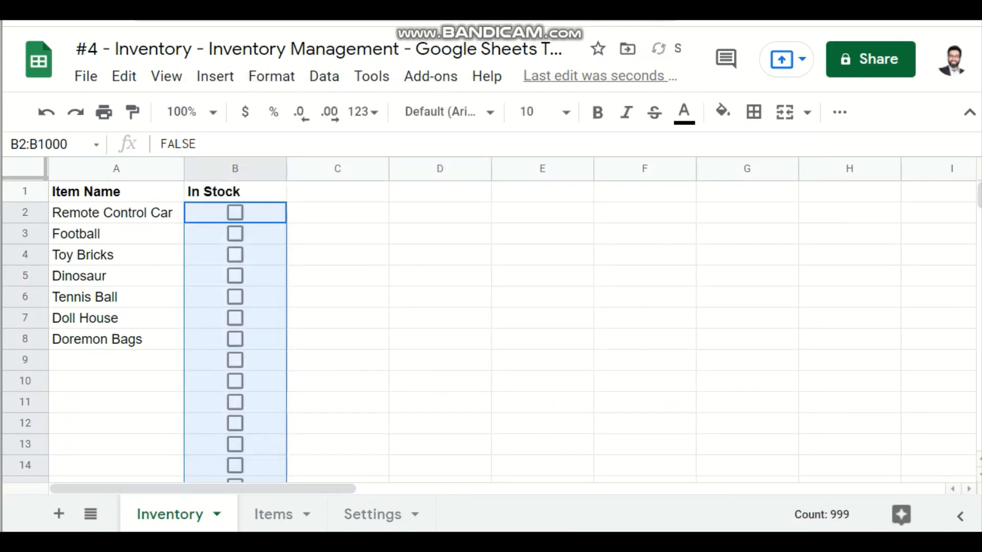
Step: Tick the In Stock checkboxes for Remote Control Car, Football and Toy Bricks
left_click(261, 234)
left_click(258, 213)
left_click(236, 213)
left_click(235, 234)
left_click(235, 255)
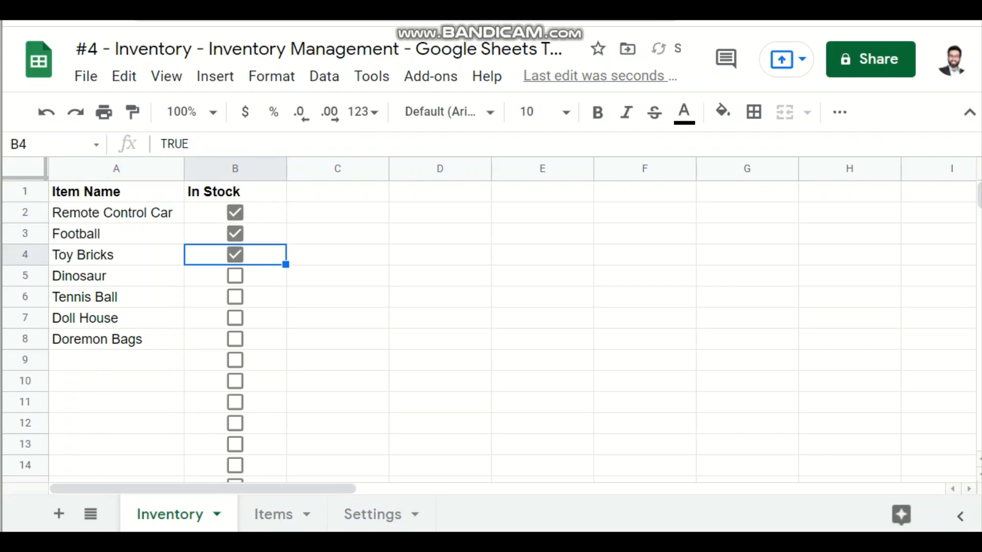
left_click(235, 276)
key("space")
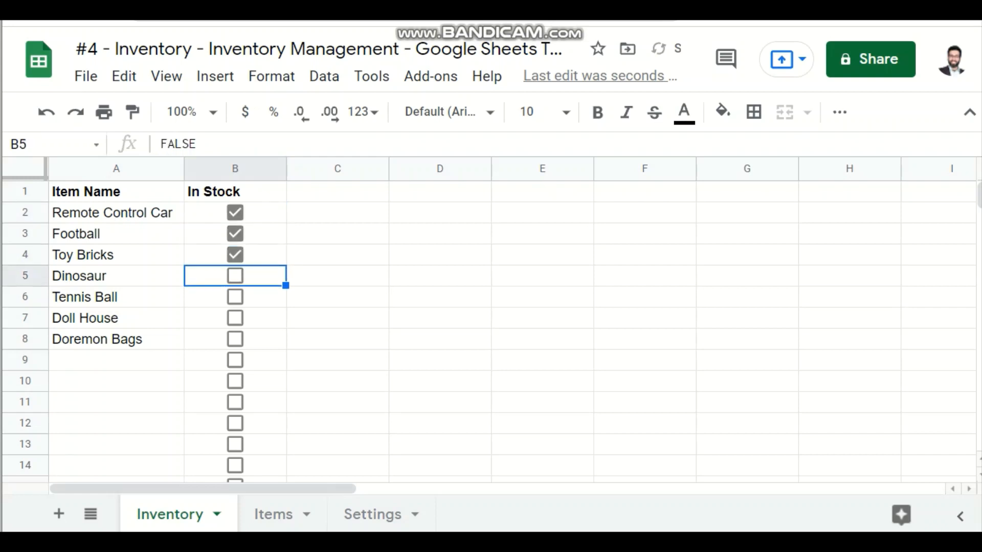
Step: Tick the In Stock checkboxes for Doll House and Doremon Bags
key("Down")
key("Down")
key("space")
key("Down")
key("Up")
key("space")
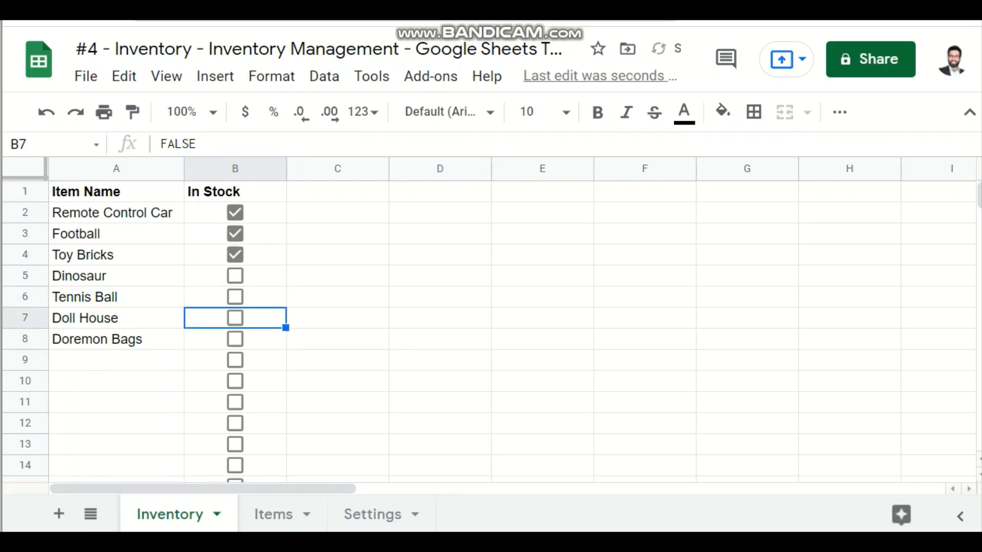
key("space")
key("Down")
key("space")
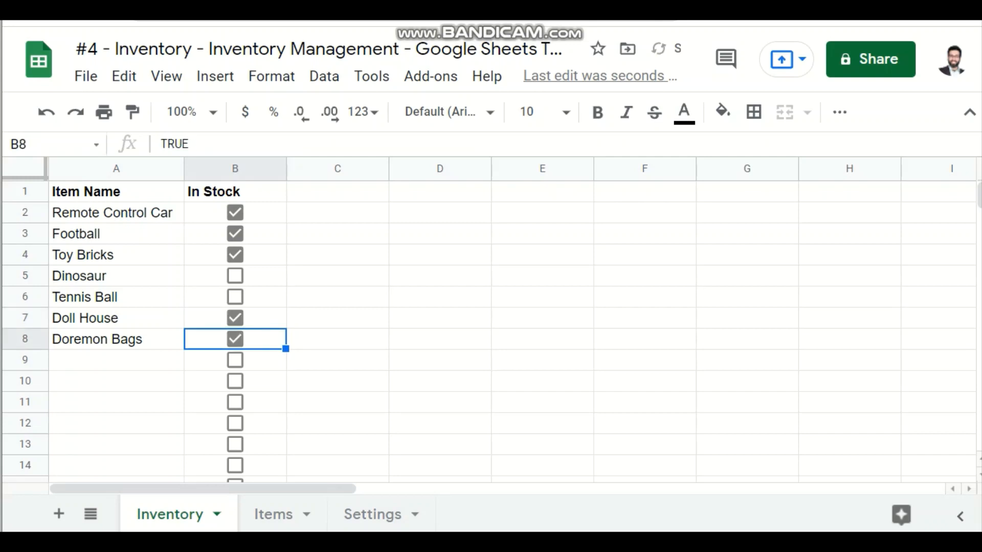
key("Up")
key("Right")
key("Up")
key("Up")
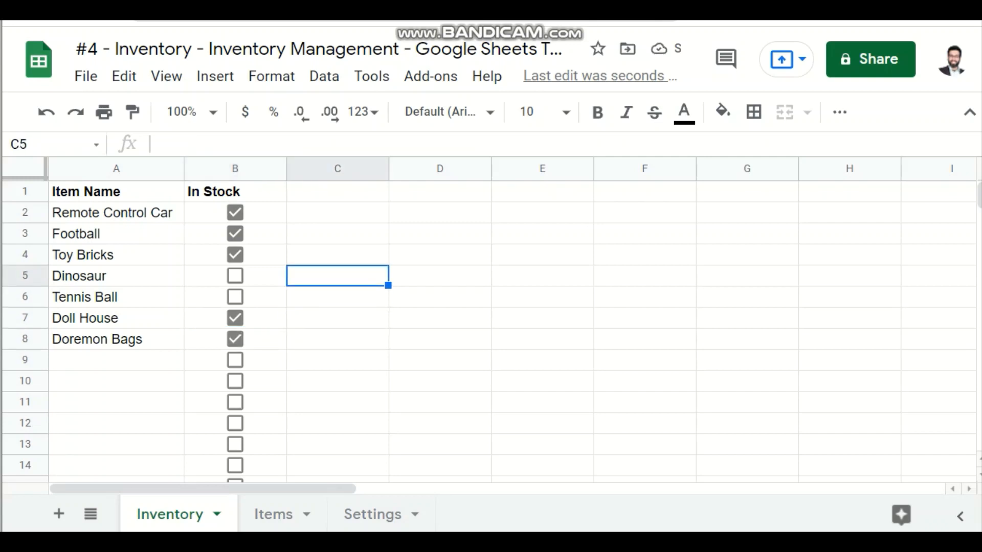
key("Left")
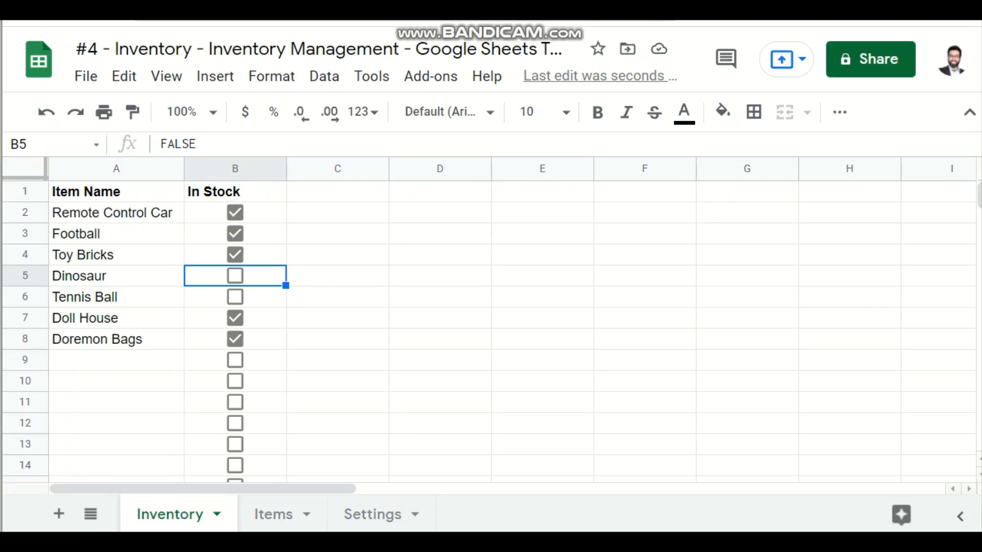
Step: Enter the header Total Stock in cell C1
left_click(338, 191)
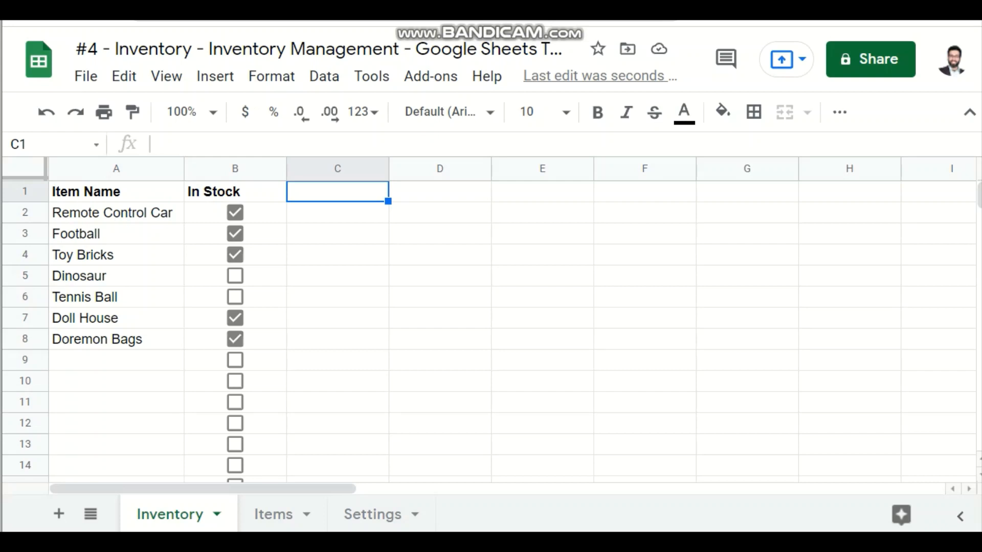
type("Total")
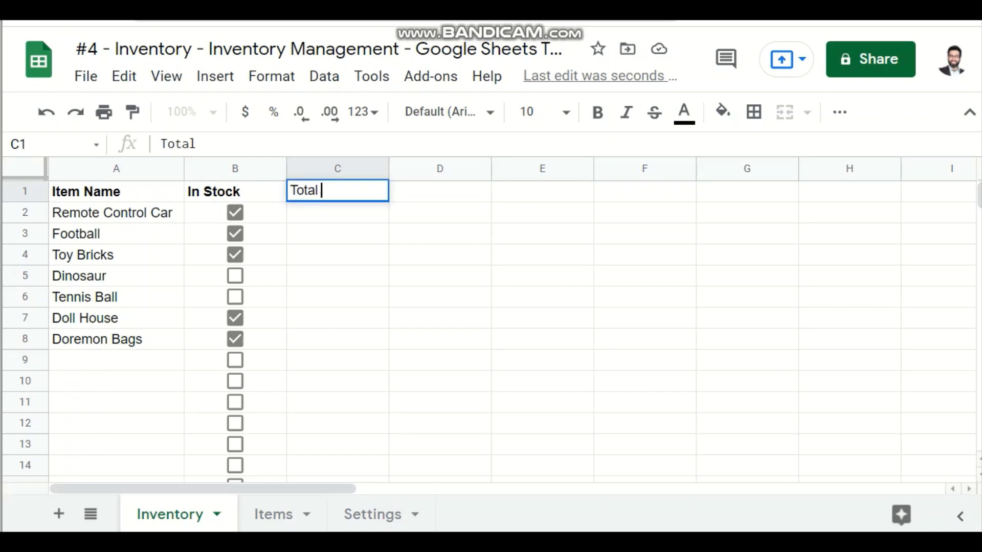
type(" Stock")
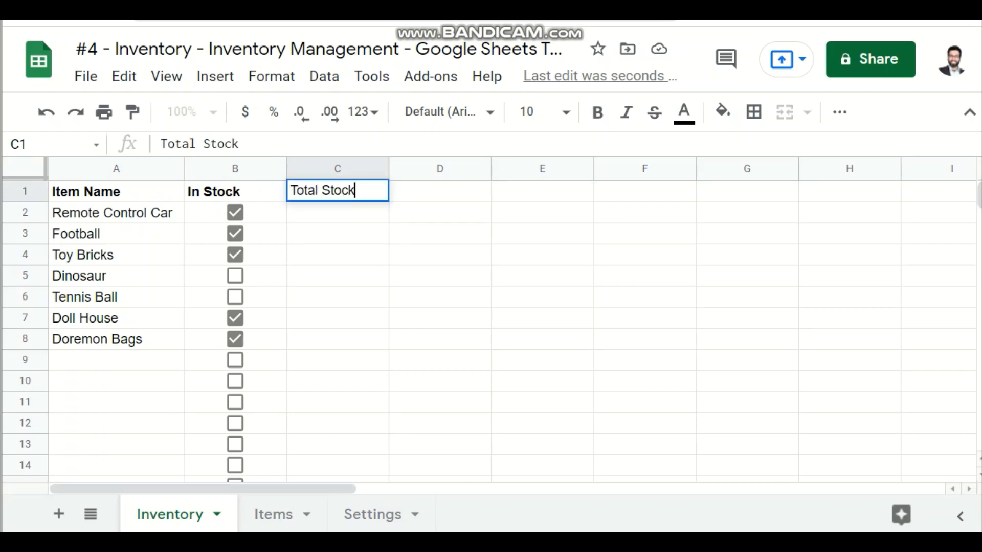
key("Tab")
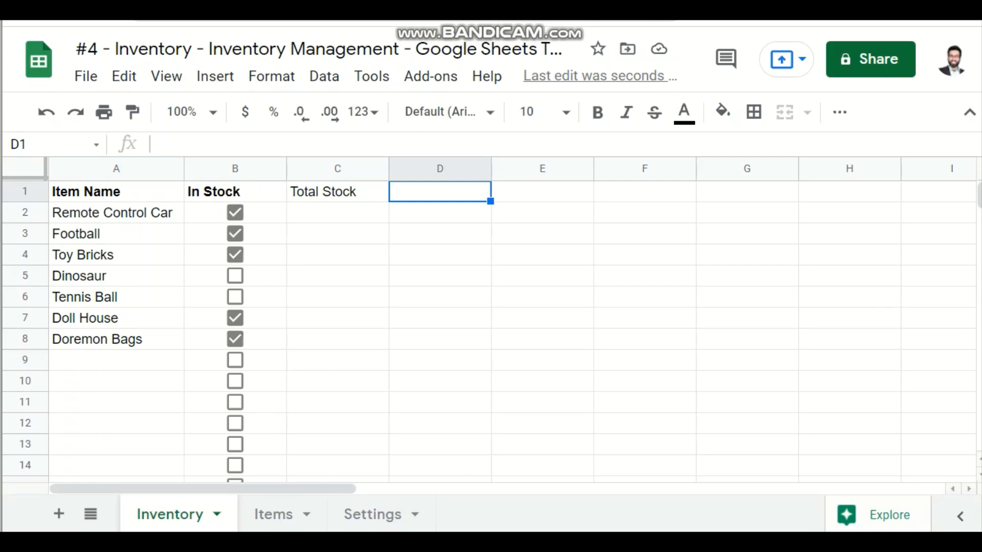
Step: Enter the header Sold Stock in cell D1
type("Sto")
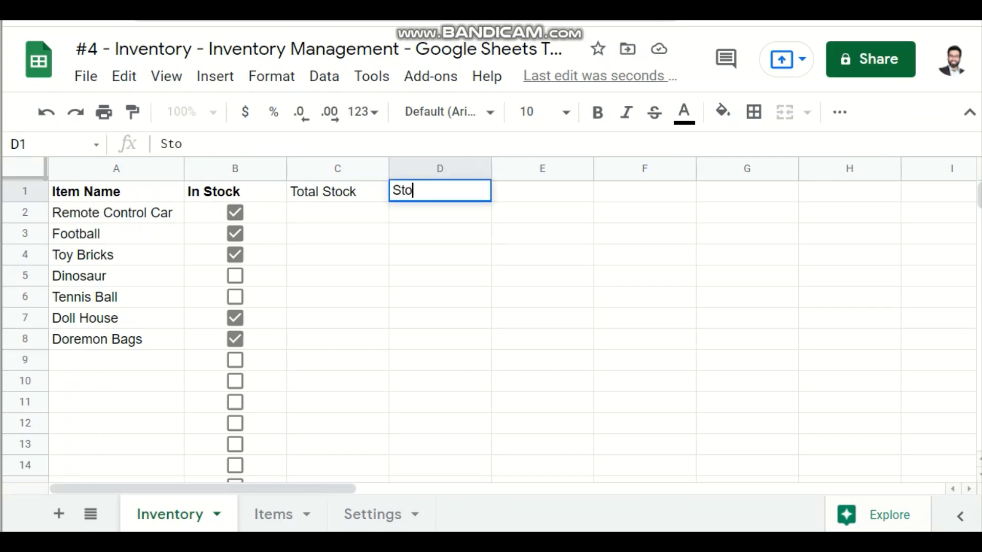
type("ck")
key("BackSpace")
key("BackSpace")
key("BackSpace")
key("BackSpace")
type("old")
type("Stock")
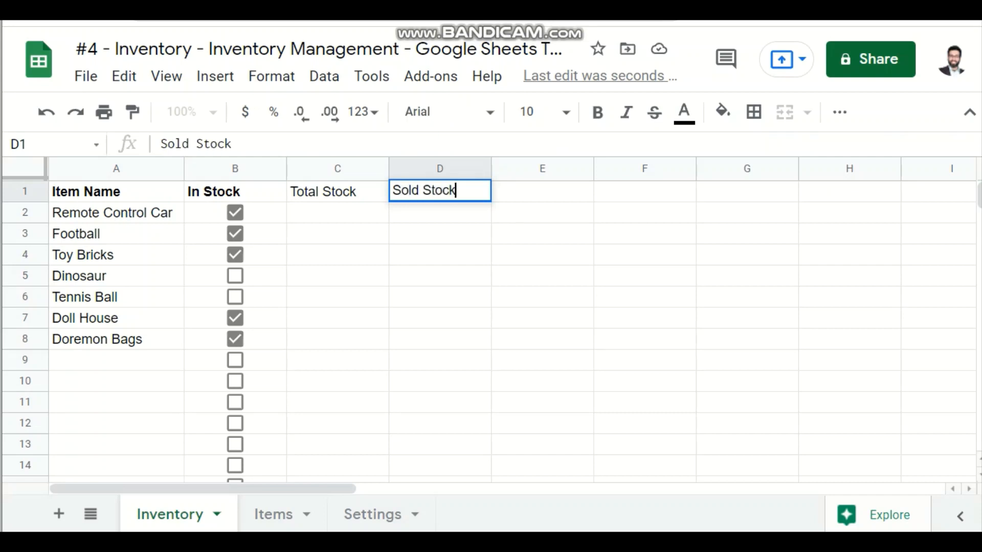
key("Return")
Step: Enter the header Current Stock in cell E1
left_click(542, 192)
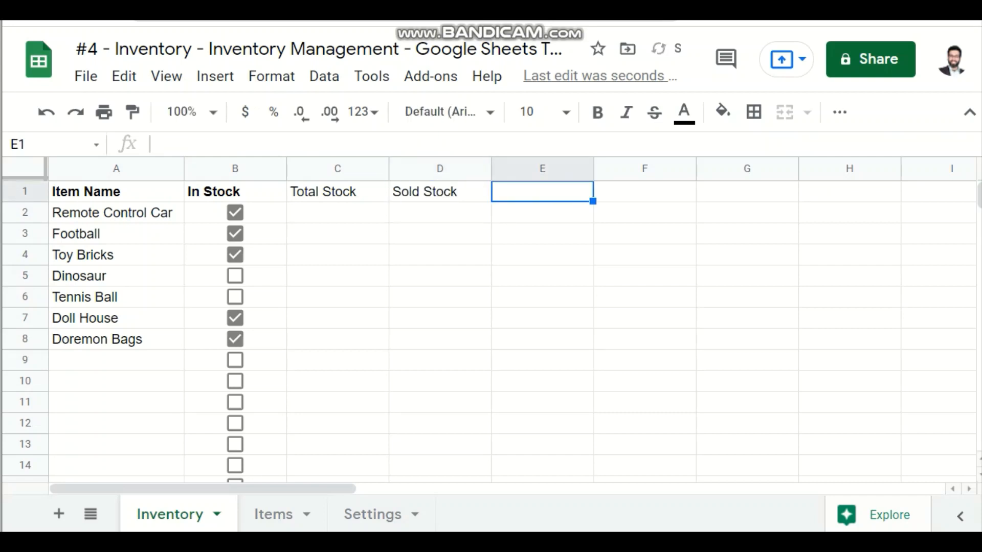
type("Curre")
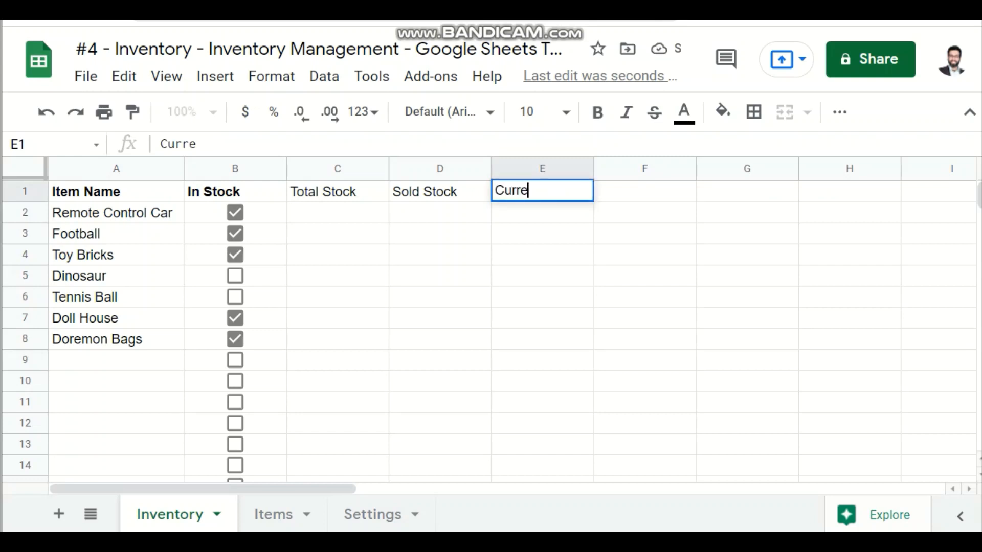
type("nt Stock")
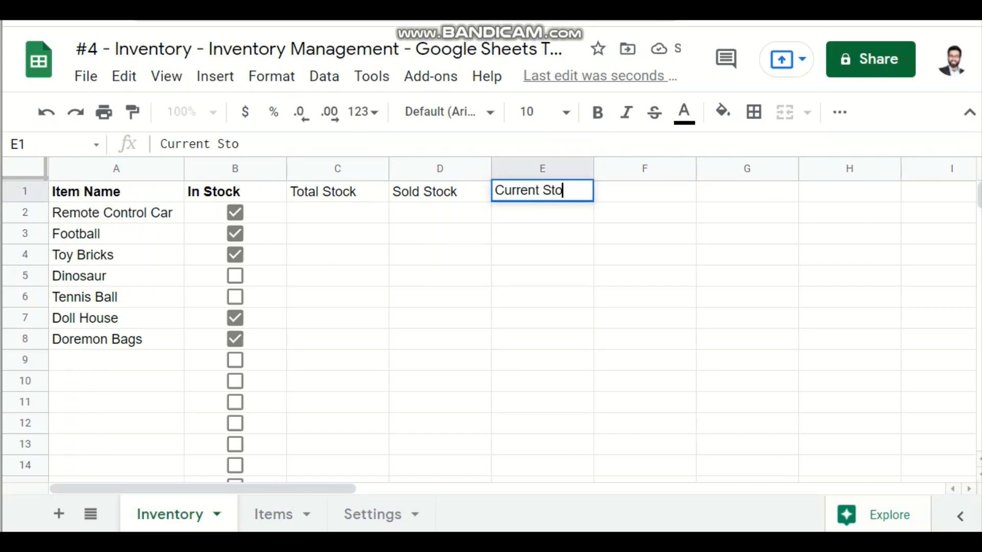
key("Return")
key("Up")
key("Left")
key("Left")
key("Left")
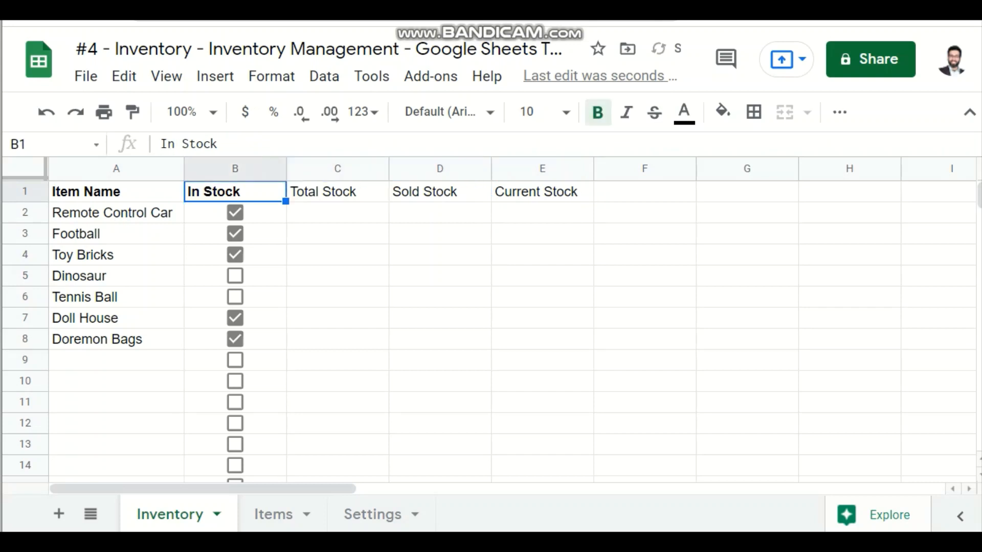
Step: Enter 10 as the Total Stock of Remote Control Car in cell C2
key("Down")
key("Right")
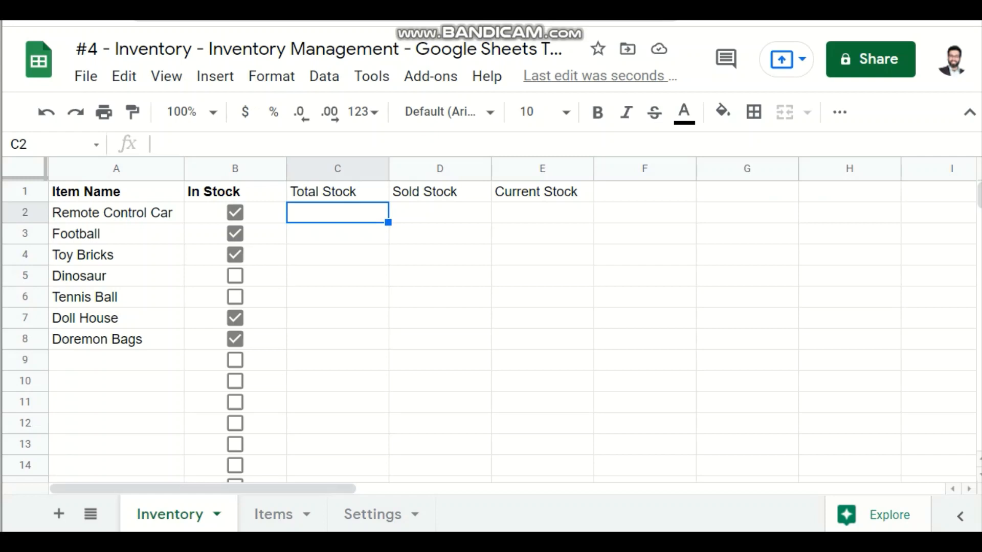
type("19")
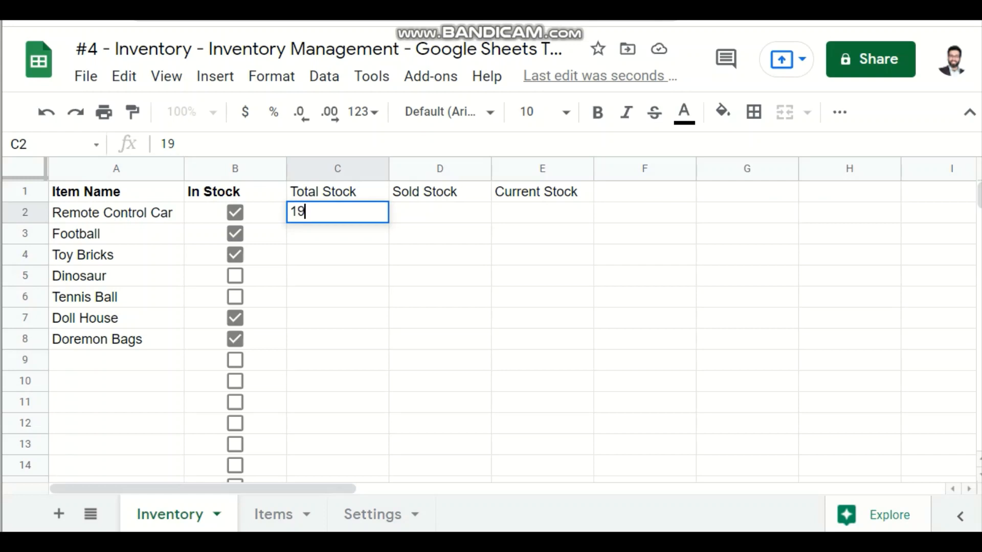
key("BackSpace")
type("0")
key("Return")
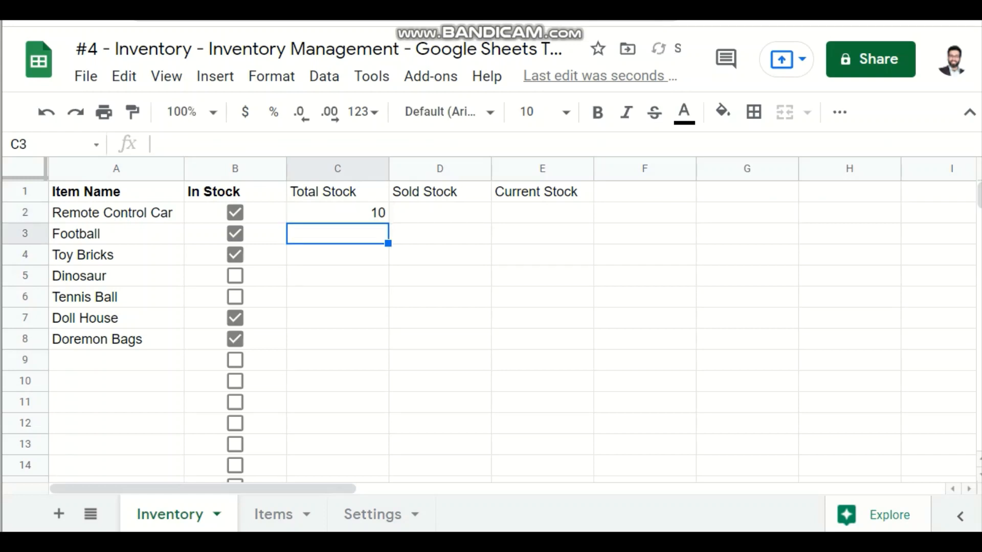
Step: Fill the Total Stock value from C2 down to C8 for all listed items
key("Down")
key("Up")
key("shift+Down")
key("Up")
key("Up")
key("Down")
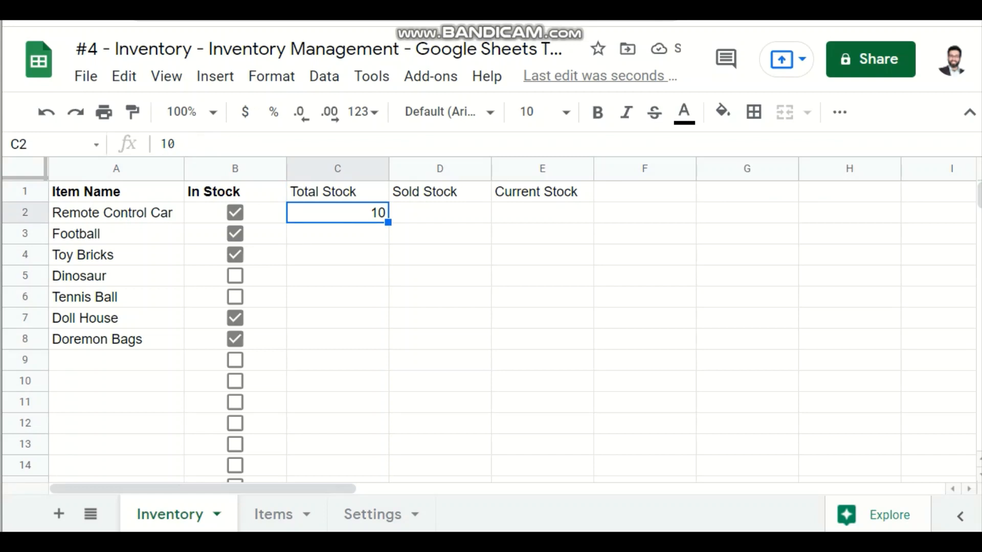
key("shift+Down")
key("shift+Down")
key("shift+Down")
key("shift+Down")
key("shift+Down")
key("shift+Down")
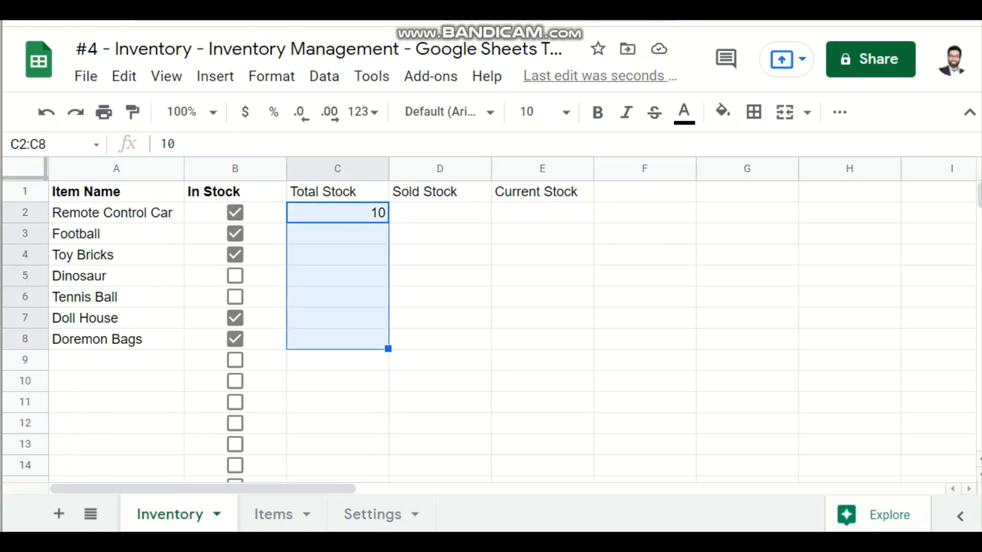
key("ctrl+d")
Step: Enter Sold Stock values of 3 for Remote Control Car, 7 for Toy Bricks and 9 for Doll House
key("Right")
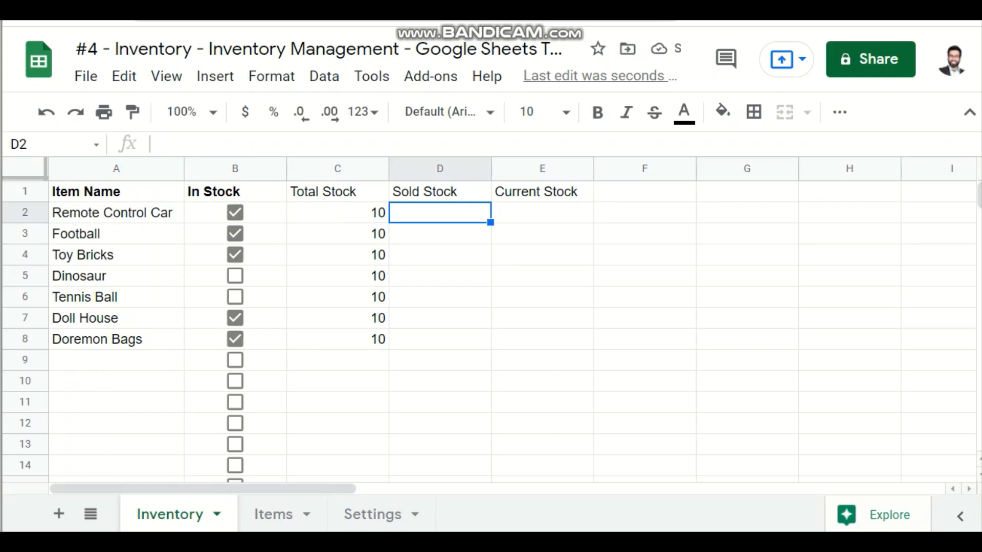
type("3")
key("Return")
key("Down")
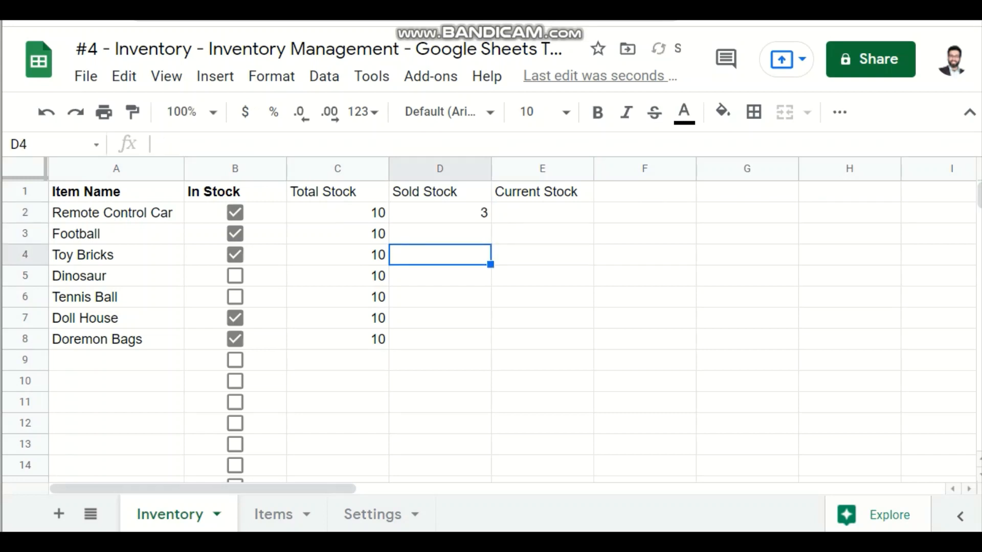
type("7")
key("Return")
key("Down")
key("Down")
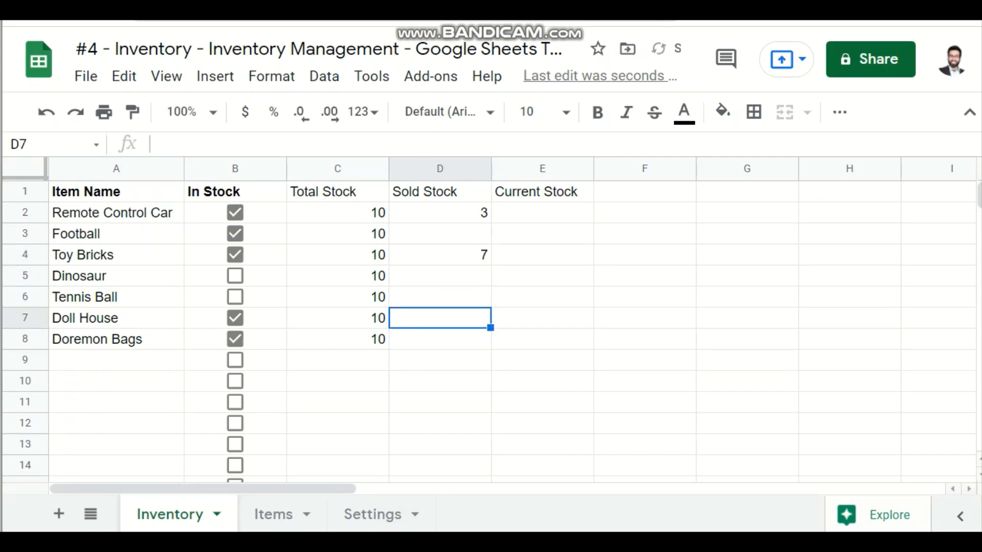
type("9")
key("Return")
key("Up")
key("Up")
key("Up")
key("Up")
key("Up")
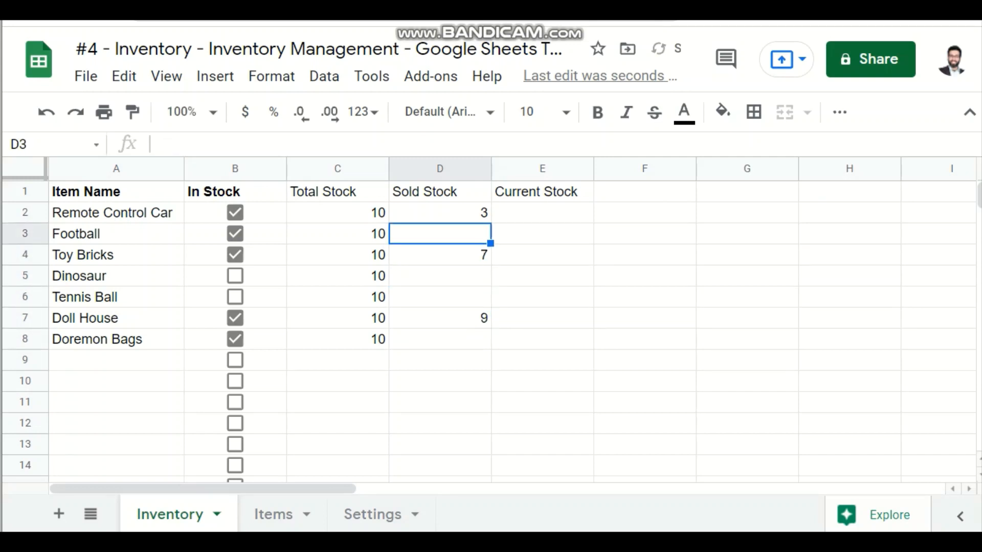
Step: Enter 0 as the Sold Stock for Football, Dinosaur, Tennis Ball and Doremon Bags
type("0")
key("Return")
key("Down")
type("0")
key("Return")
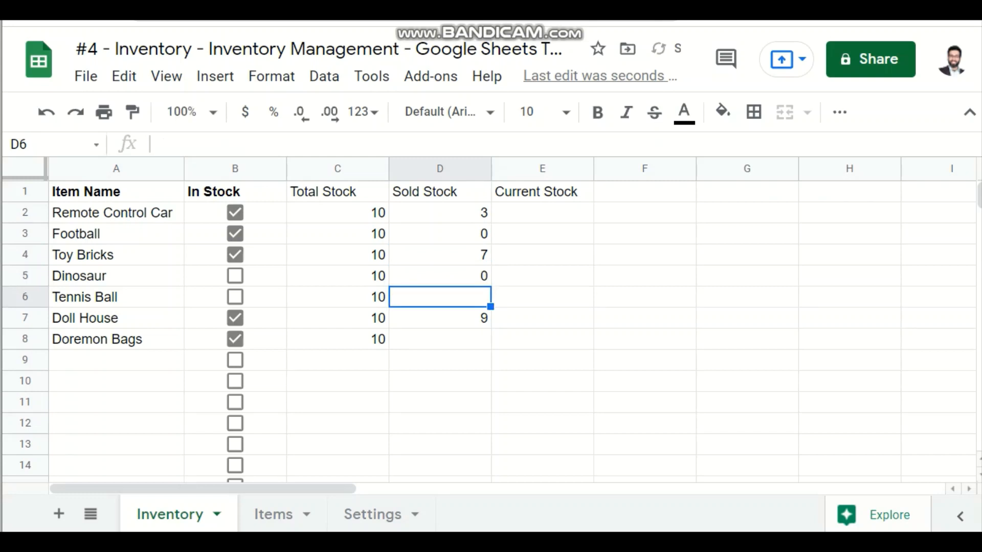
type("0")
key("Return")
key("Down")
type("0")
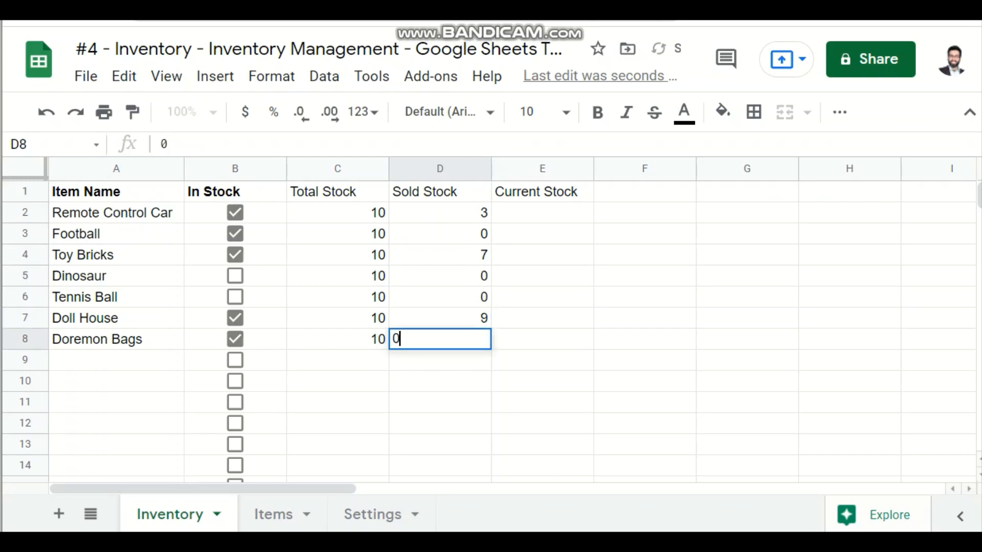
key("Return")
Step: Calculate Remote Control Car's Current Stock in E2 with the formula =C2-D2
key("Right")
key("Right")
key("Up")
key("Up")
key("Left")
key("Up")
key("Up")
key("Up")
key("Up")
key("Up")
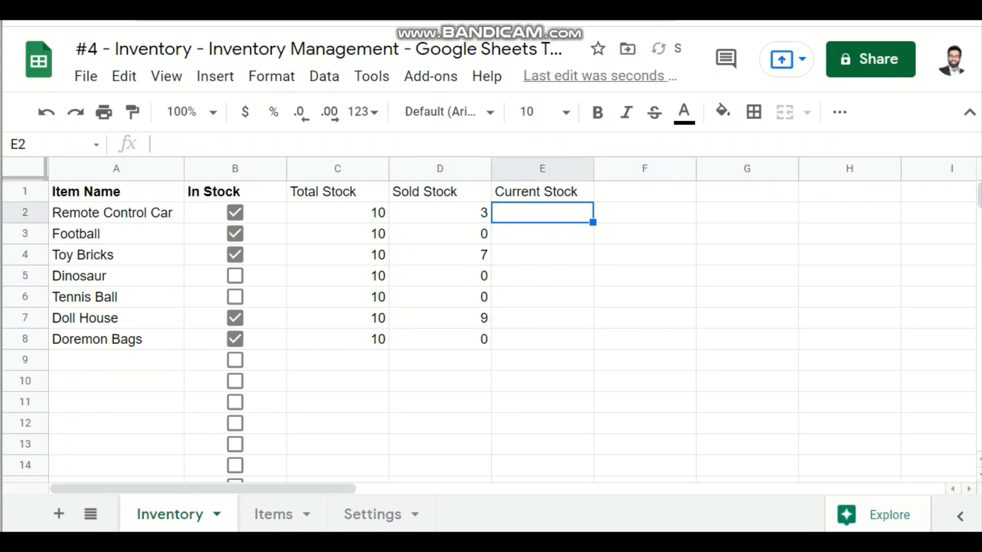
type("=")
key("Left")
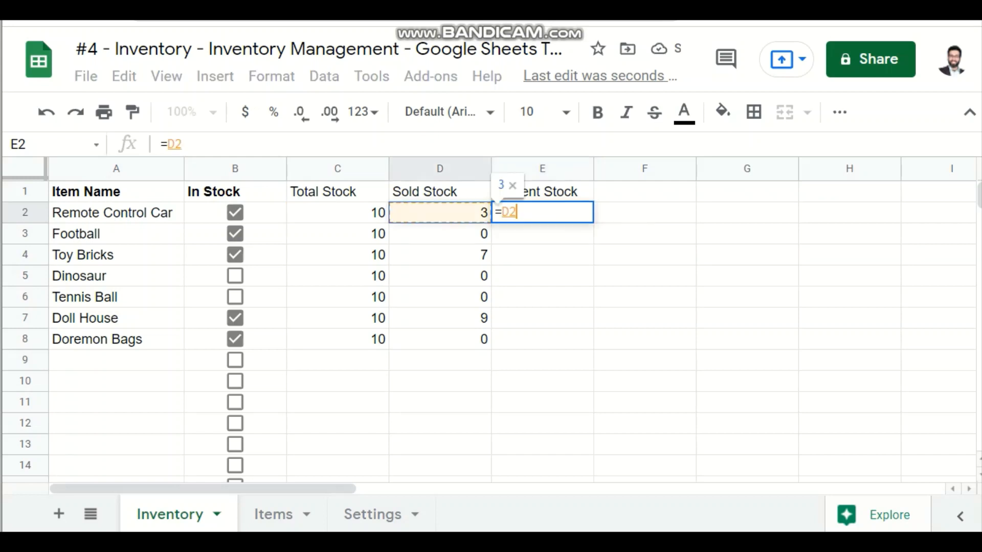
key("Left")
type("-")
key("Left")
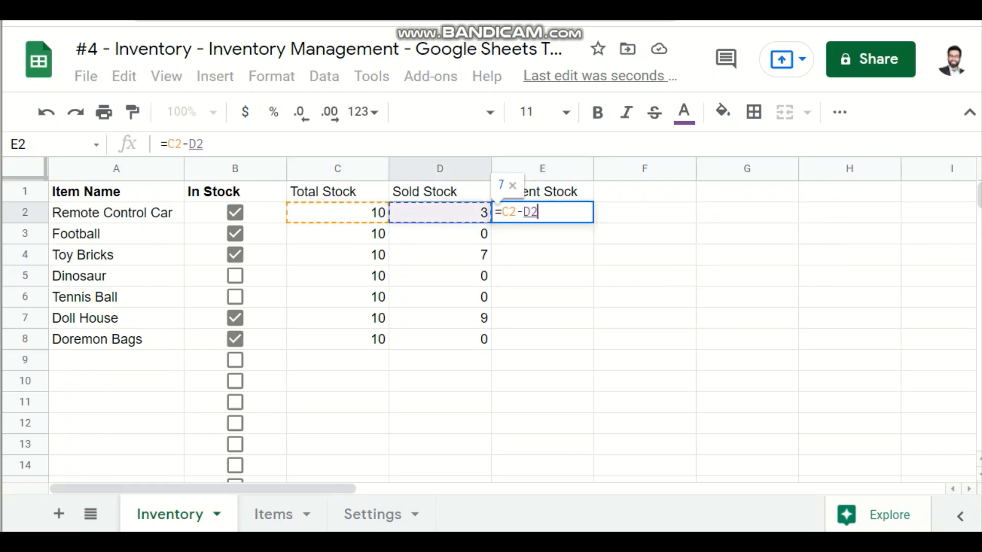
key("Return")
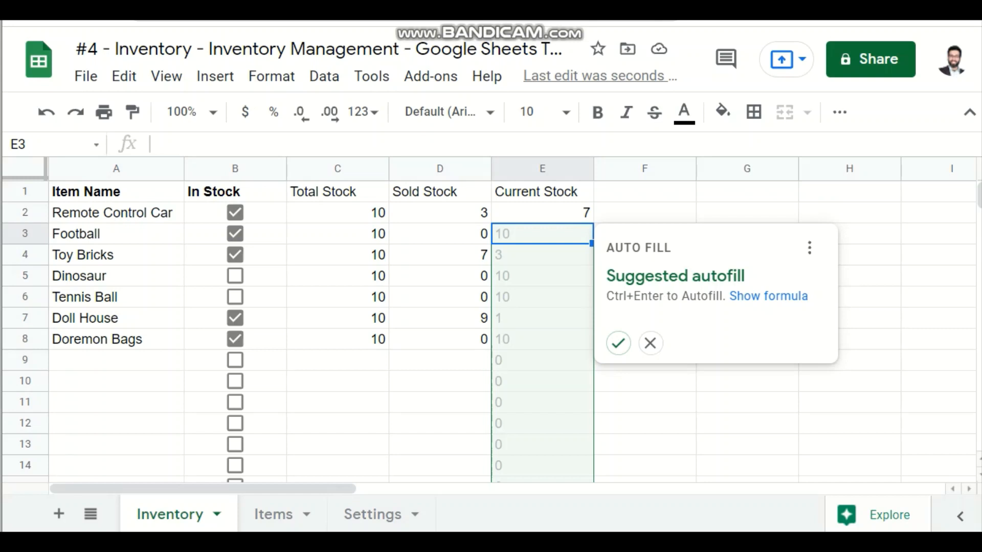
key("Up")
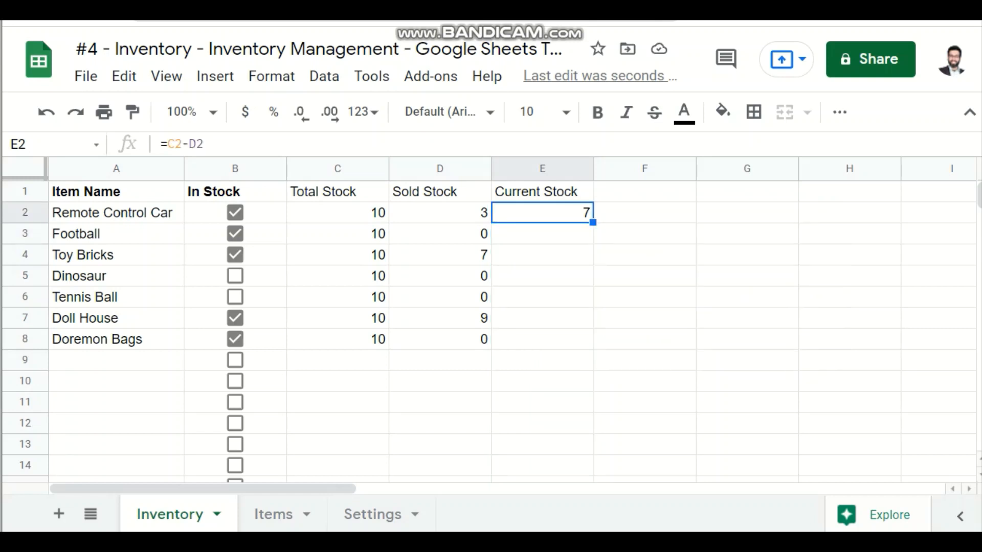
key("F2")
key("Return")
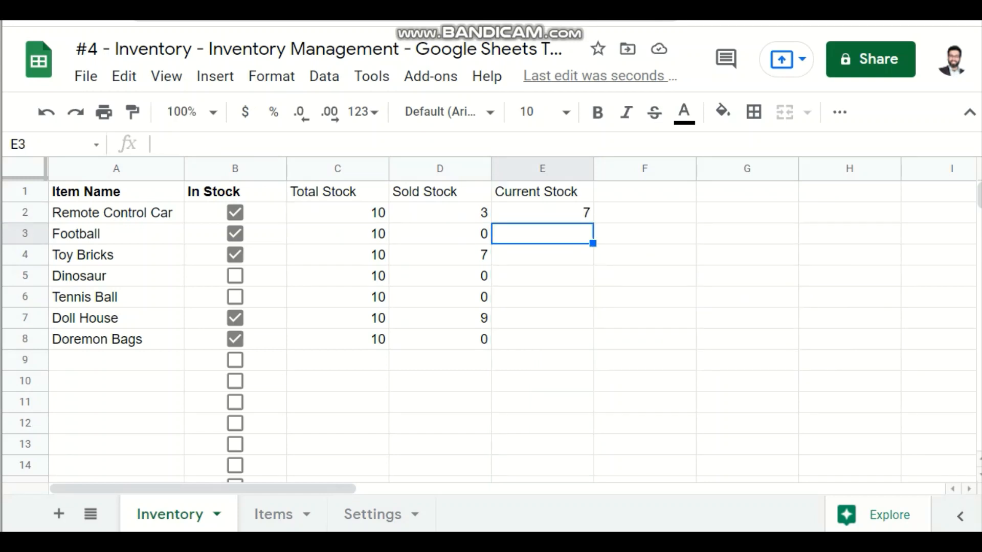
Step: Fill the subtraction formula from E2 down to E9
key("Down")
key("Up")
key("Up")
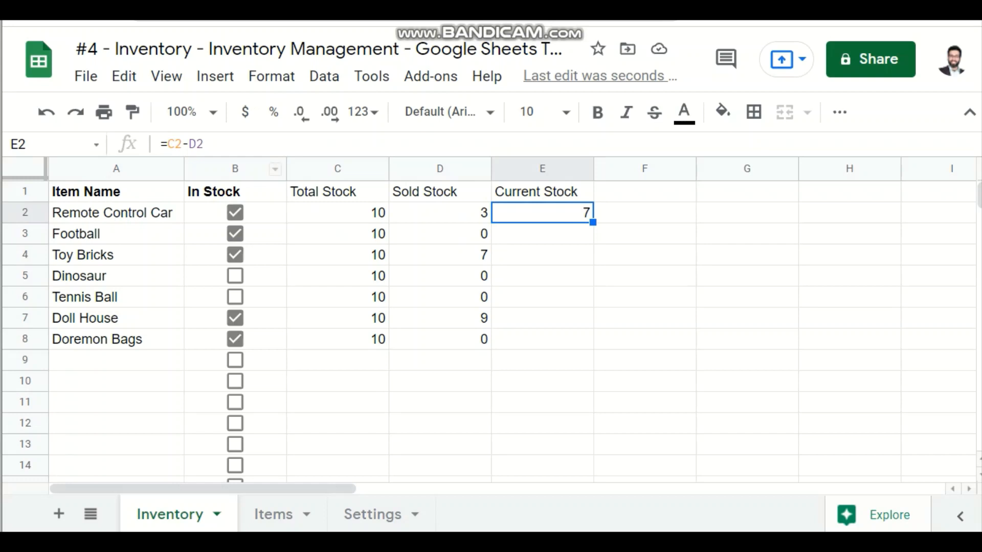
key("shift+Down")
key("shift+Down")
key("shift+Down")
key("shift+Down")
key("shift+Down")
key("shift+Down")
key("shift+Down")
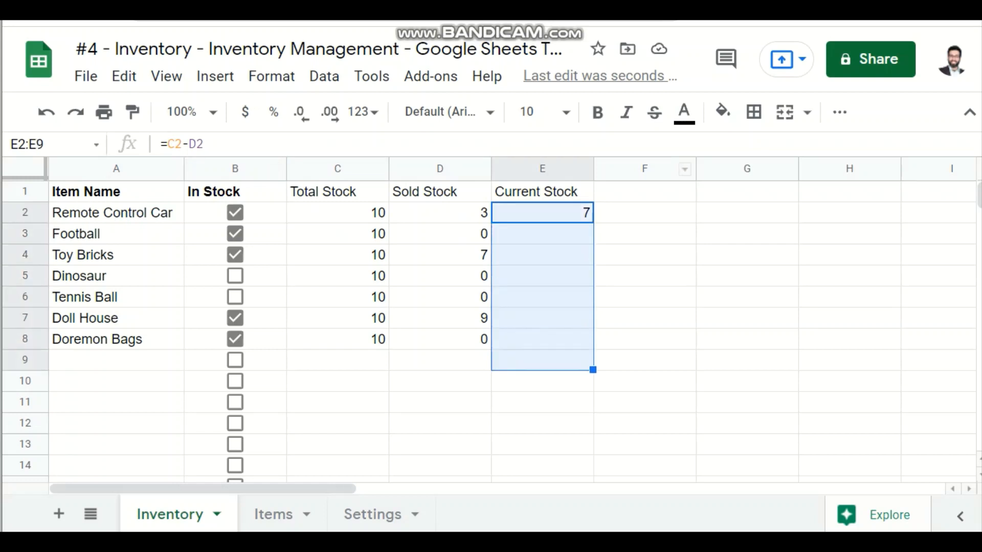
key("ctrl+d")
key("Down")
key("Down")
key("Down")
key("Down")
key("Down")
key("Down")
key("Down")
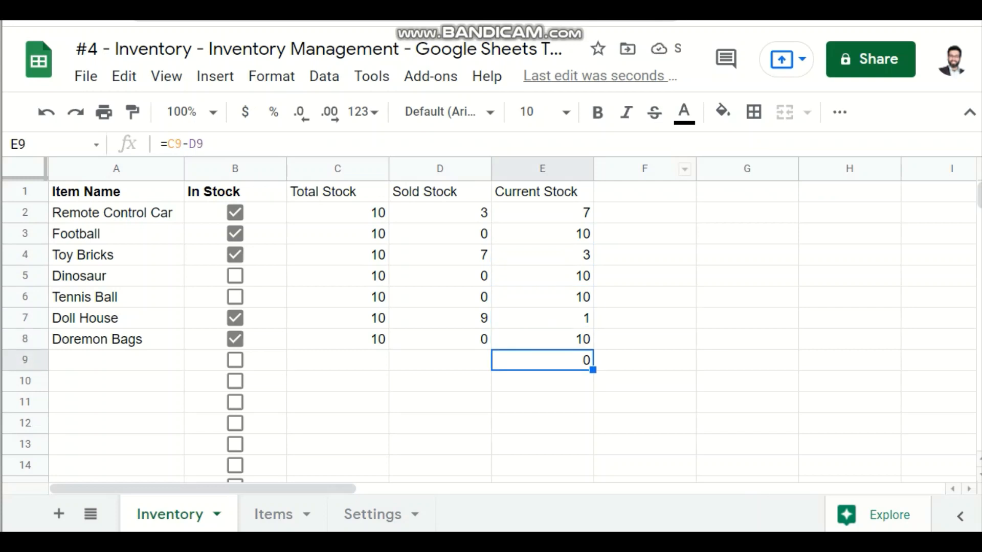
Step: Change the formula in E2 to =if(C2="","",C2-D2) so it stays blank without a Total Stock value
left_click(542, 213)
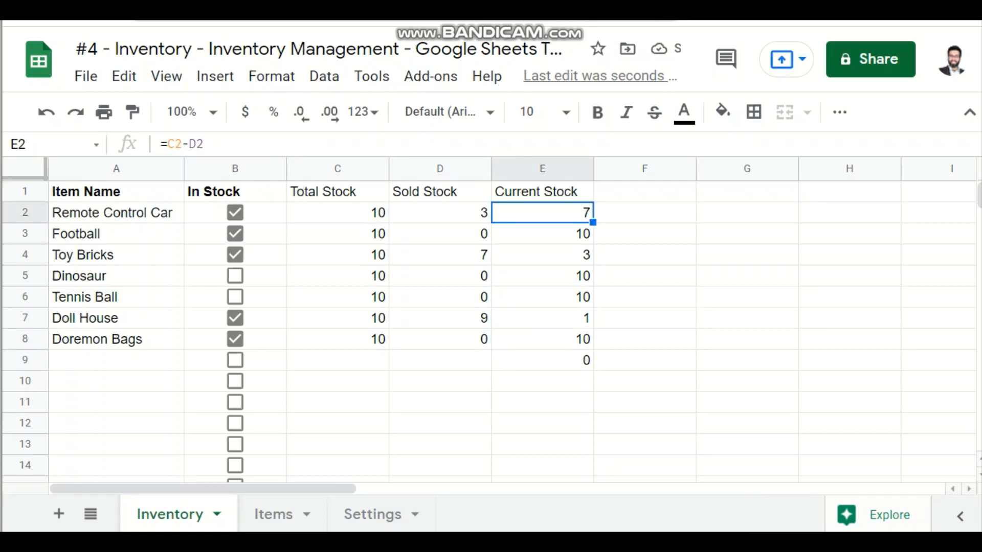
left_click(168, 143)
type("if")
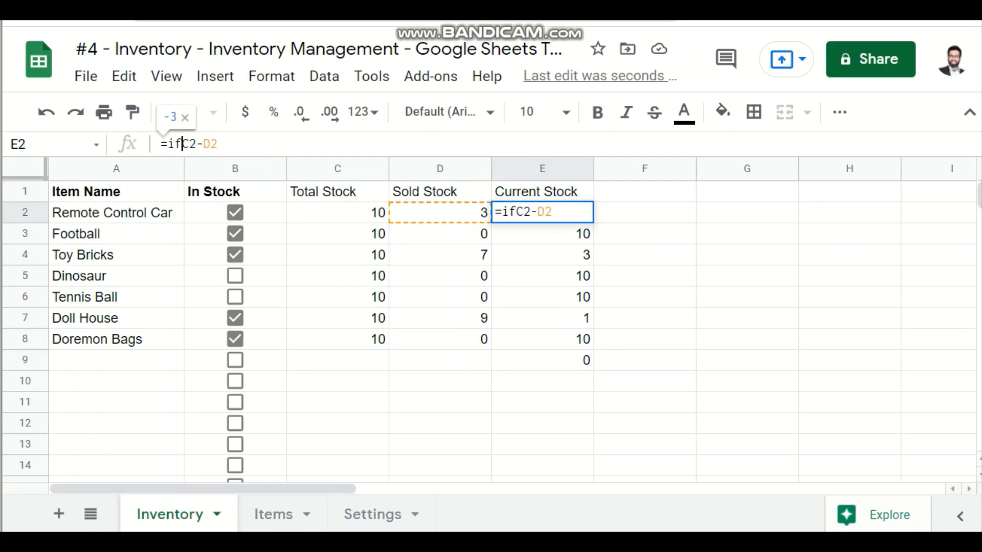
type("(")
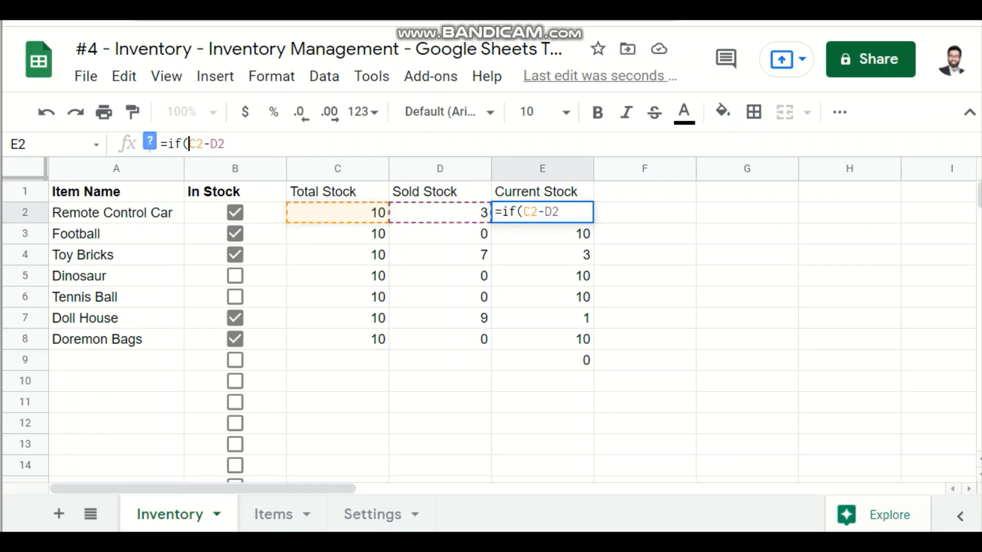
type("c2=")
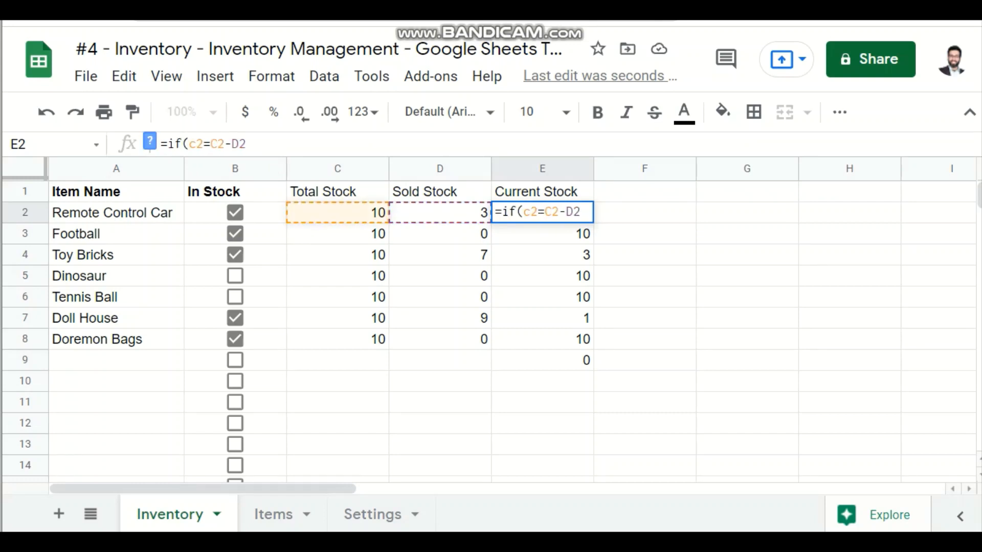
type("\"\",\"\"")
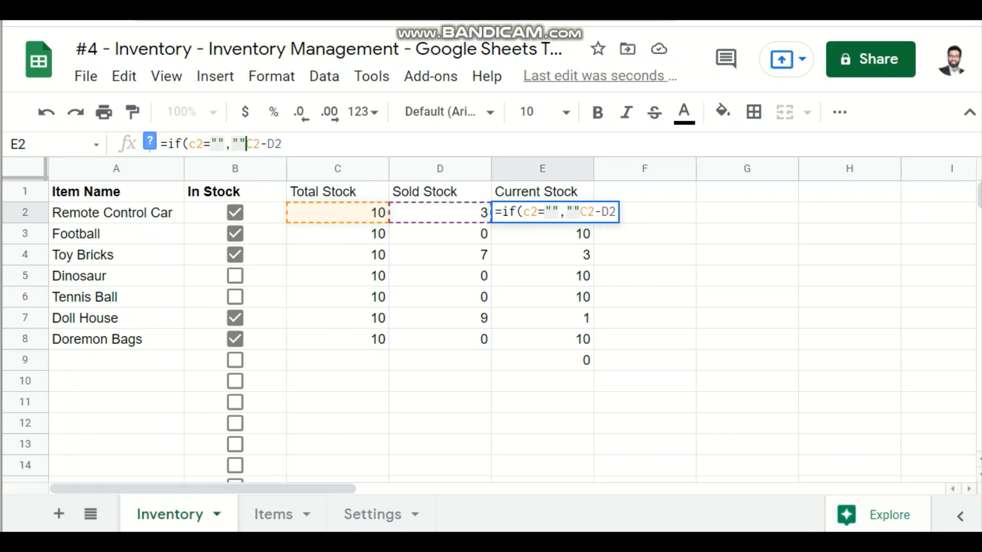
type(",")
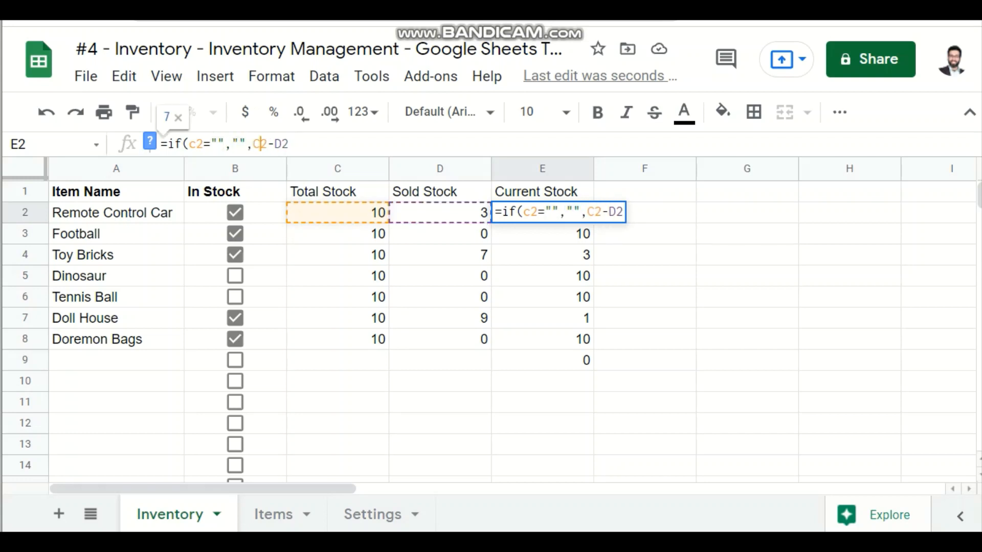
key("End")
type(")")
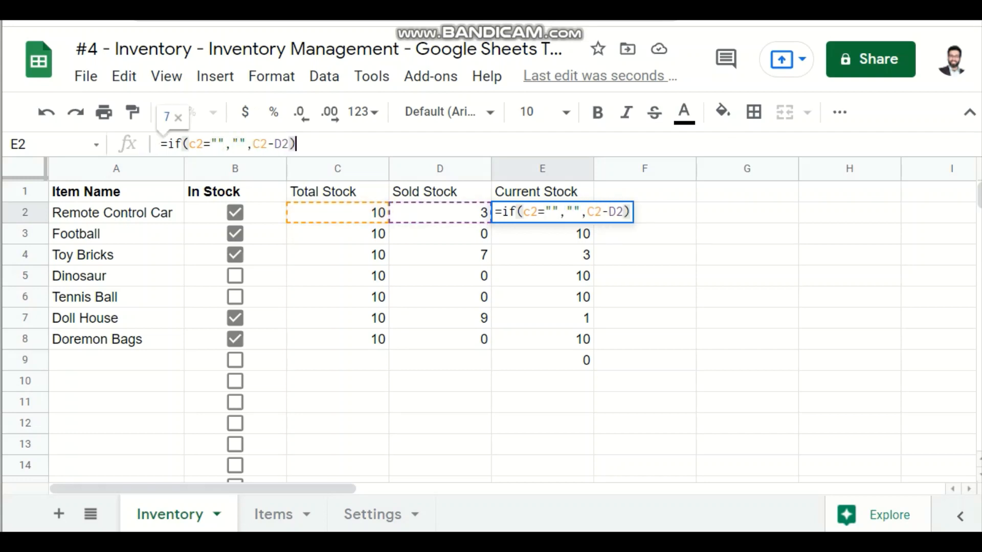
key("Return")
key("Up")
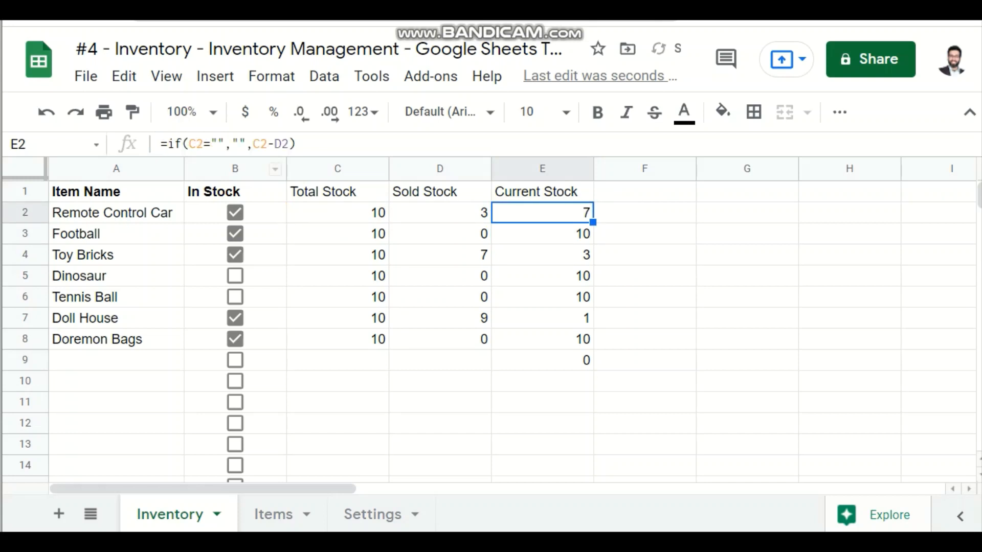
Step: Fill the revised Current Stock formula from E2 down column E through row 1000
left_click_drag(592, 223, 588, 384)
left_click(552, 361)
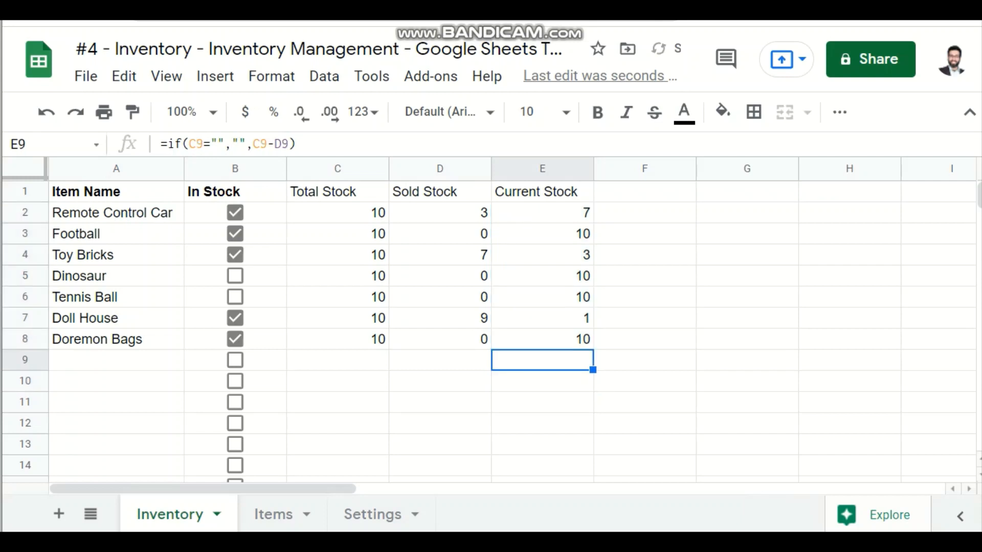
left_click(553, 339)
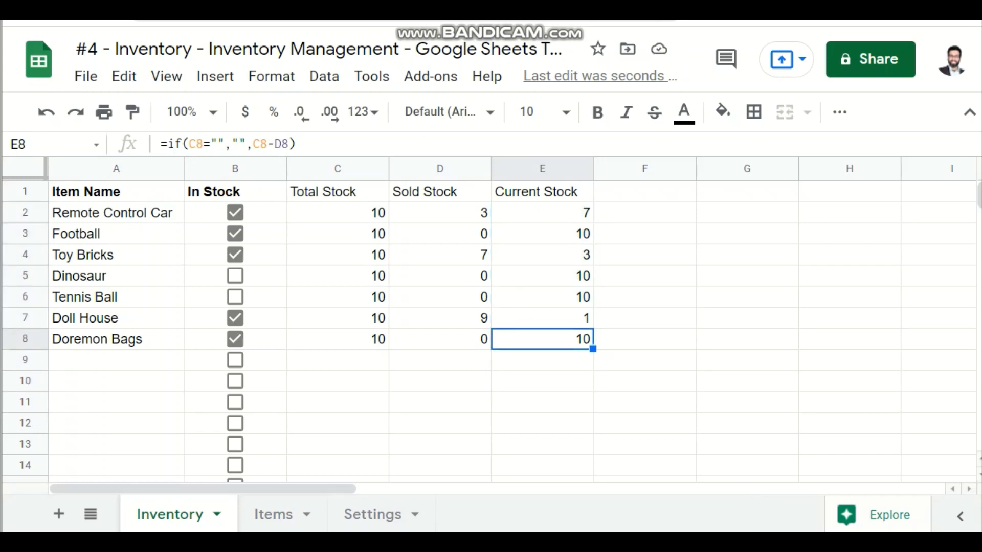
key("shift+Down")
key("shift+Down")
key("ctrl+shift+Down")
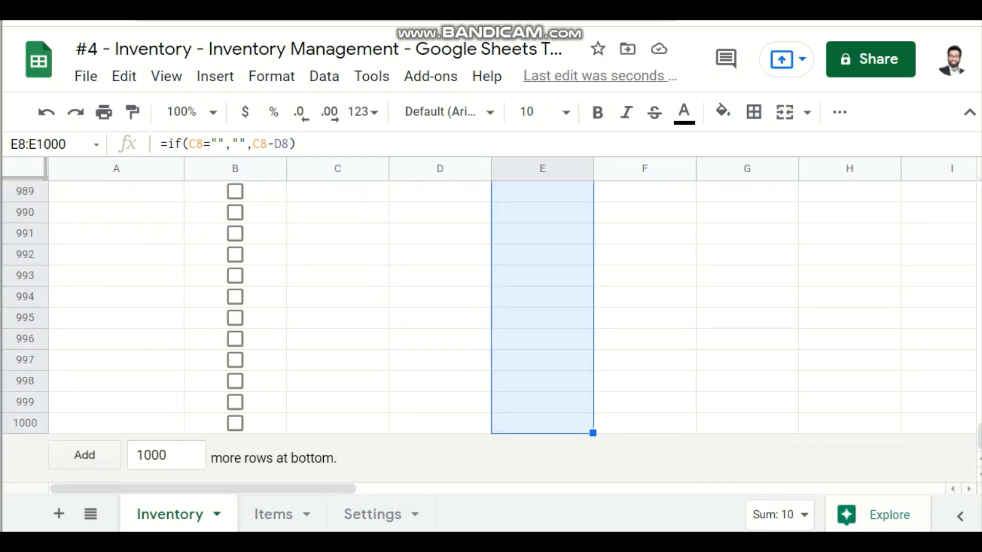
key("ctrl+d")
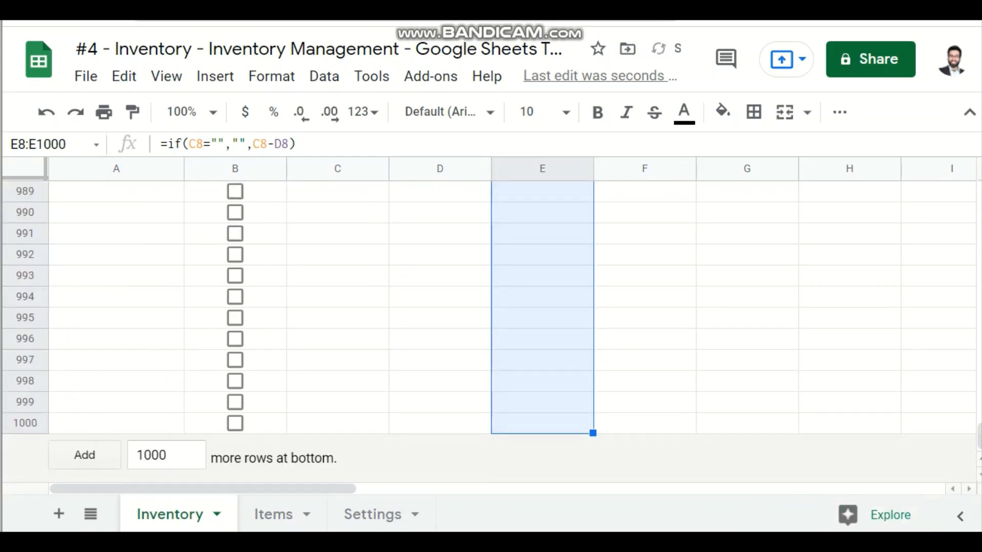
key("Up")
key("Down")
key("Down")
key("Down")
key("Down")
key("Down")
key("Down")
key("Down")
key("Down")
key("Down")
key("Down")
key("Down")
key("Down")
key("Down")
key("Down")
key("Down")
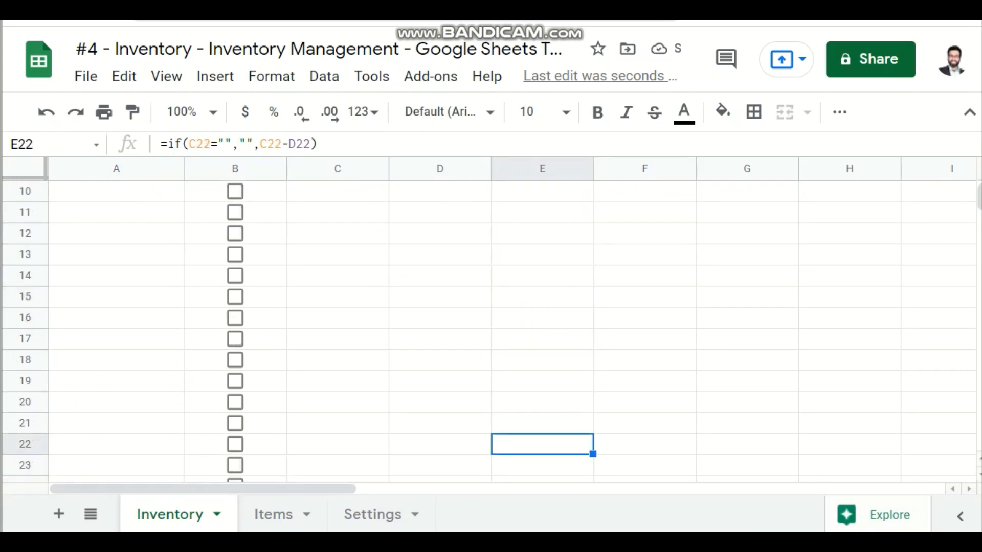
Step: Make the Total Stock, Sold Stock and Current Stock headers in C1:E1 bold
key("Up")
key("Up")
key("Up")
key("Up")
key("Up")
key("Up")
key("Up")
key("Up")
key("Up")
key("Up")
key("Up")
key("Up")
key("Up")
key("Up")
key("Up")
key("Up")
key("Up")
key("Up")
key("Up")
key("Up")
key("Up")
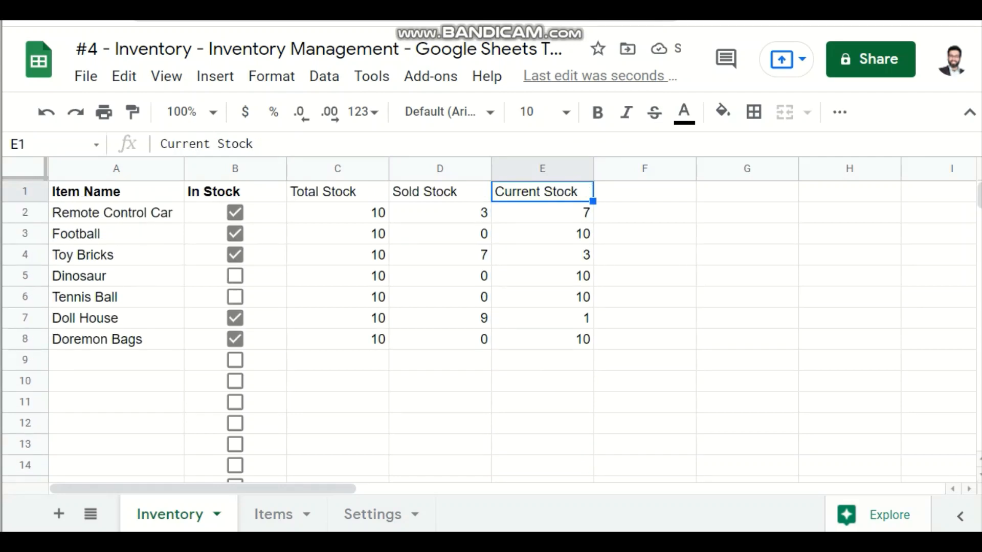
key("Left")
key("Left")
key("Left")
key("Down")
key("Up")
key("Left")
key("Right")
key("Right")
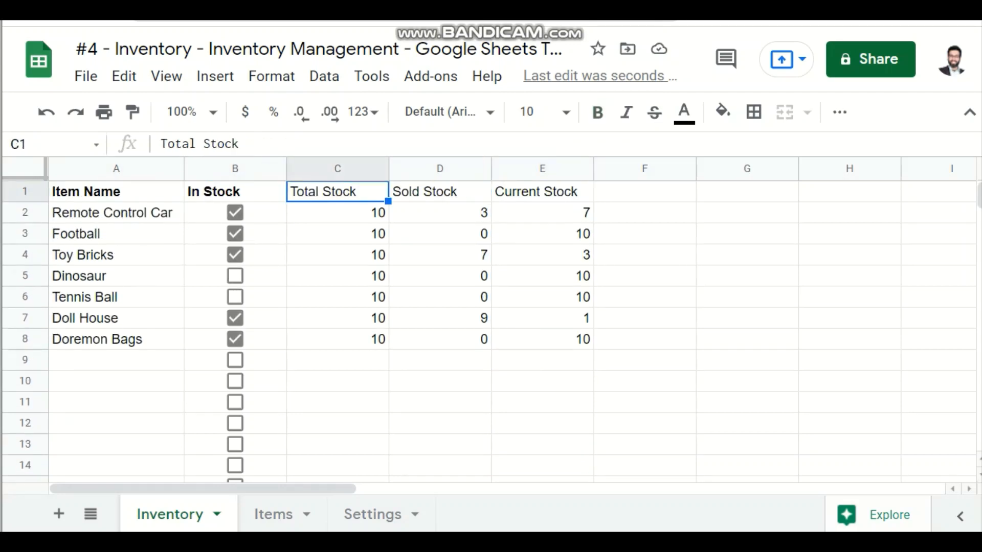
key("shift+Right")
key("shift+Right")
key("ctrl+b")
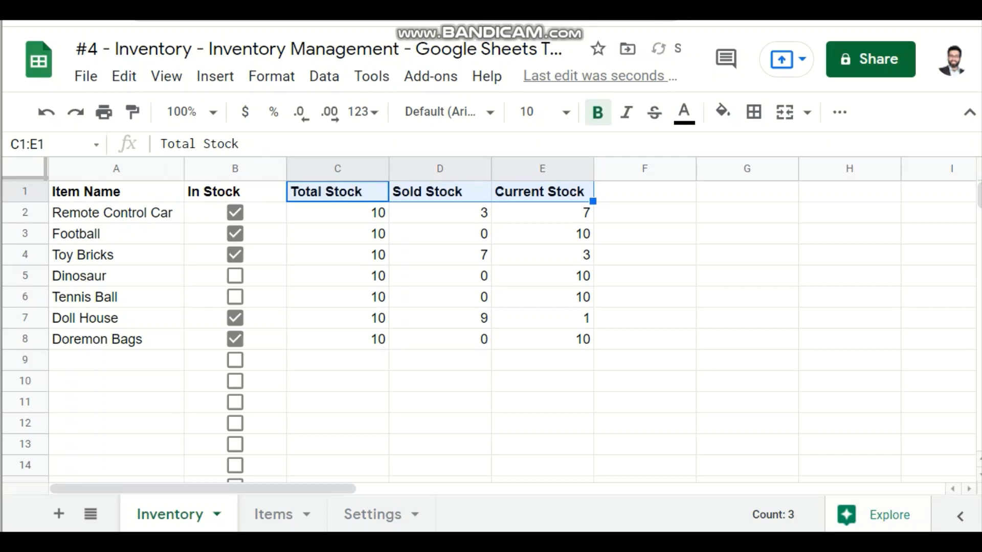
Step: Review the header row and the stock entries for the first two items, including the Current Stock formula
key("Left")
key("Right")
key("Right")
key("Right")
key("Right")
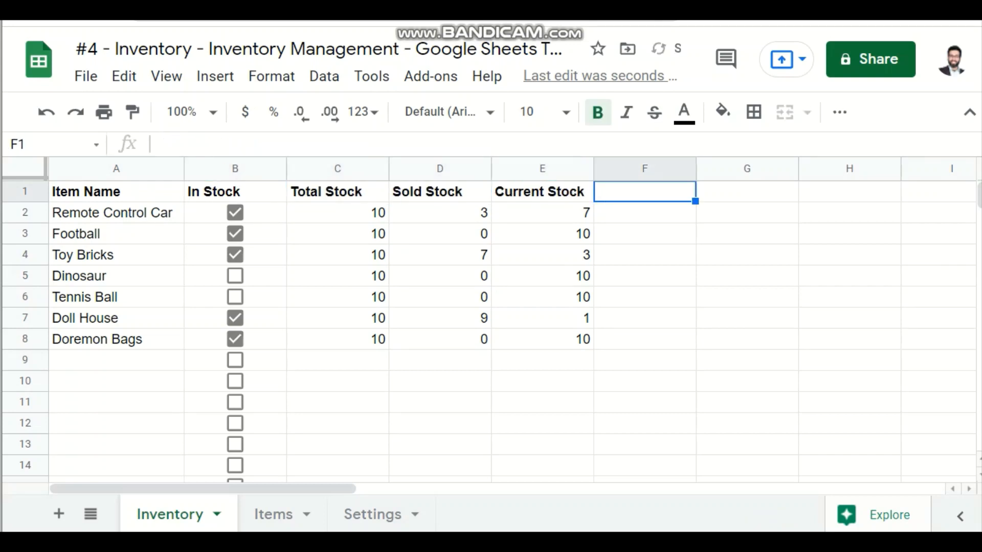
key("Left")
key("Left")
key("Left")
key("Left")
key("Down")
key("Left")
key("Right")
key("Right")
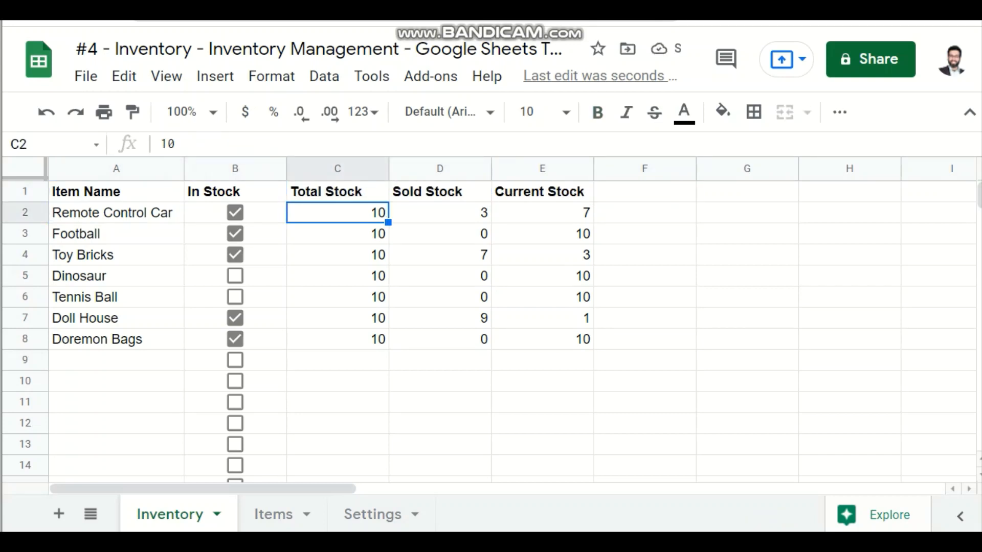
key("Down")
key("Right")
key("Right")
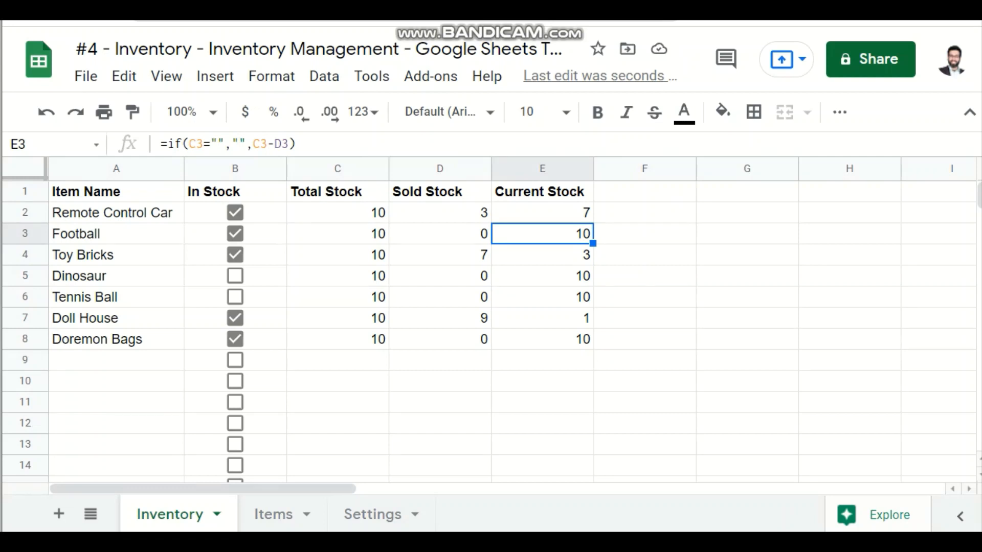
Step: Copy the three stock headers in C1:E1 and paste them as values only into F1:H1
key("Up")
key("Up")
key("Right")
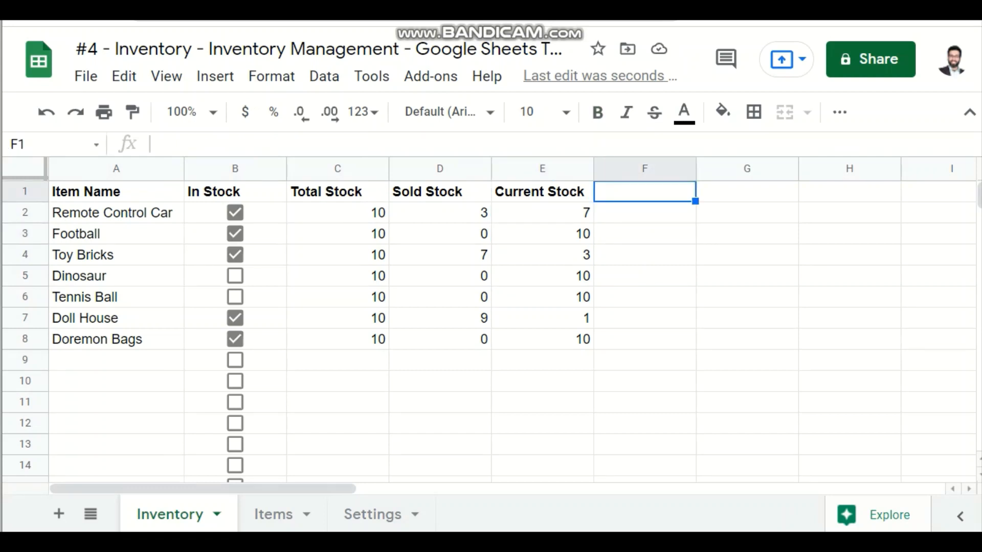
key("Left")
key("shift+Left")
key("shift+Left")
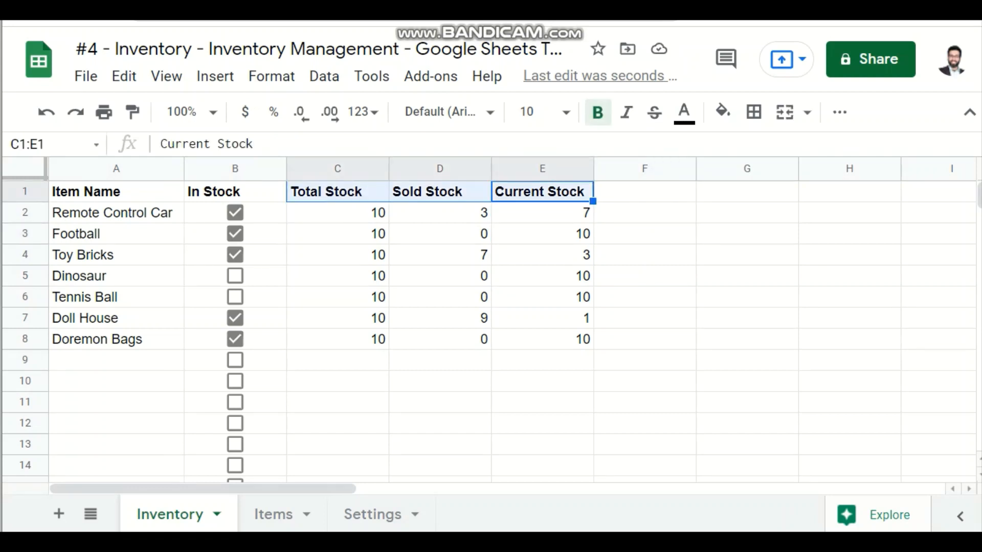
key("ctrl+c")
key("Right")
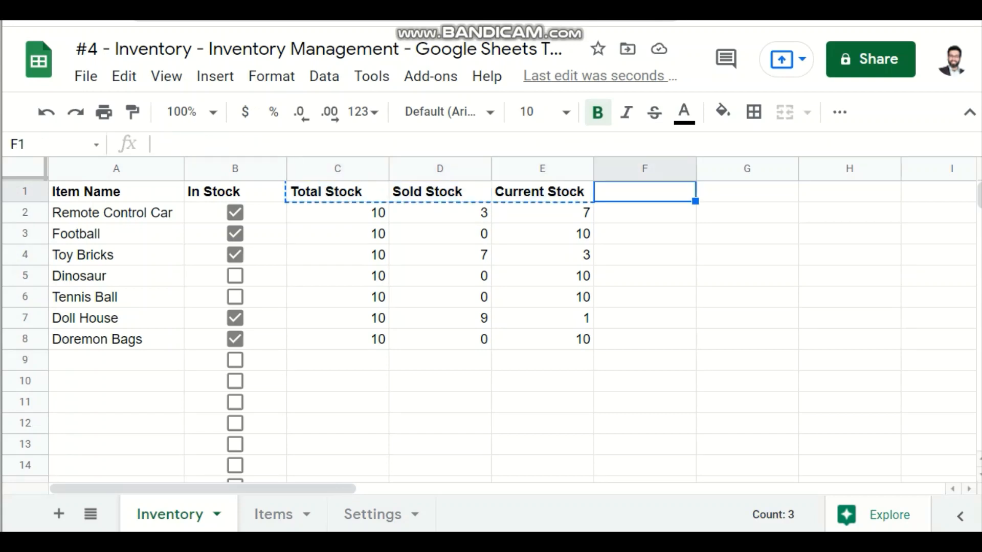
key("ctrl+shift+v")
Step: Change the copied header in F1 to Total Stock Price
key("Right")
key("Left")
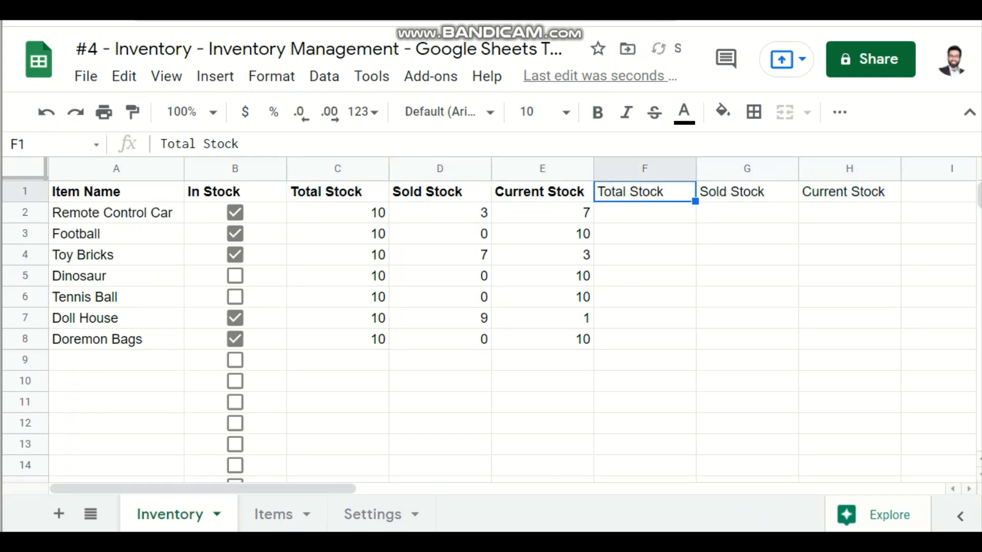
key("F2")
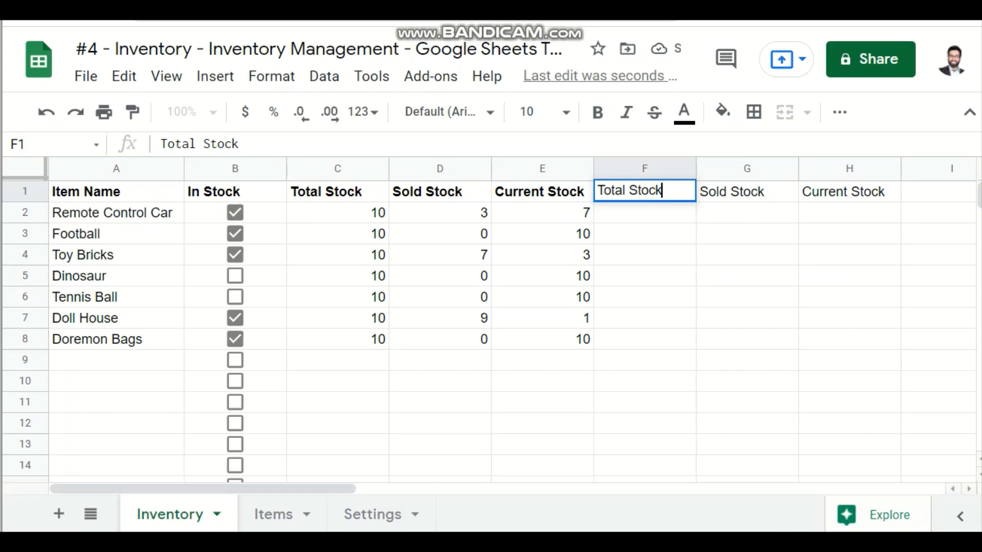
type("Price")
key("Tab")
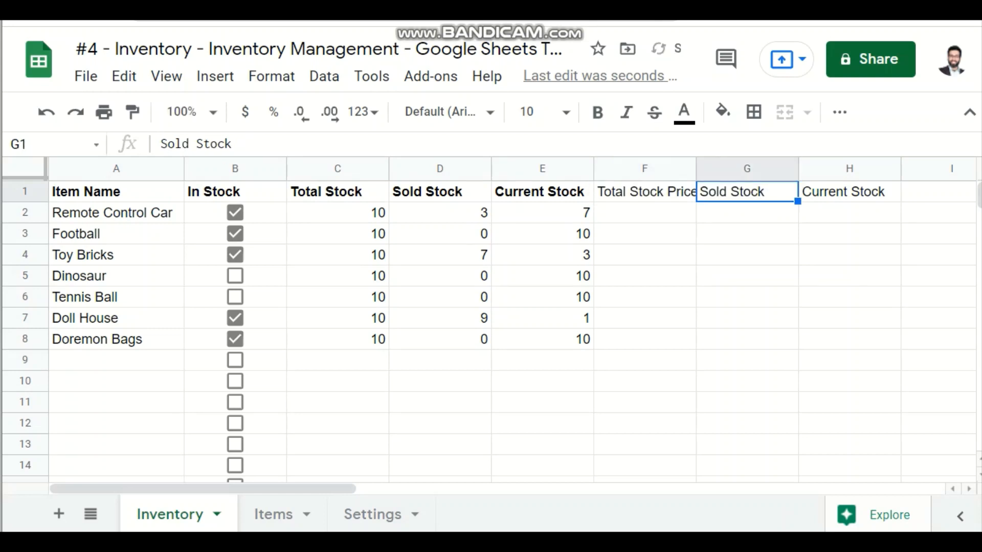
Step: Change the copied header in G1 to Sold Stock Price
key("F2")
type("Pri")
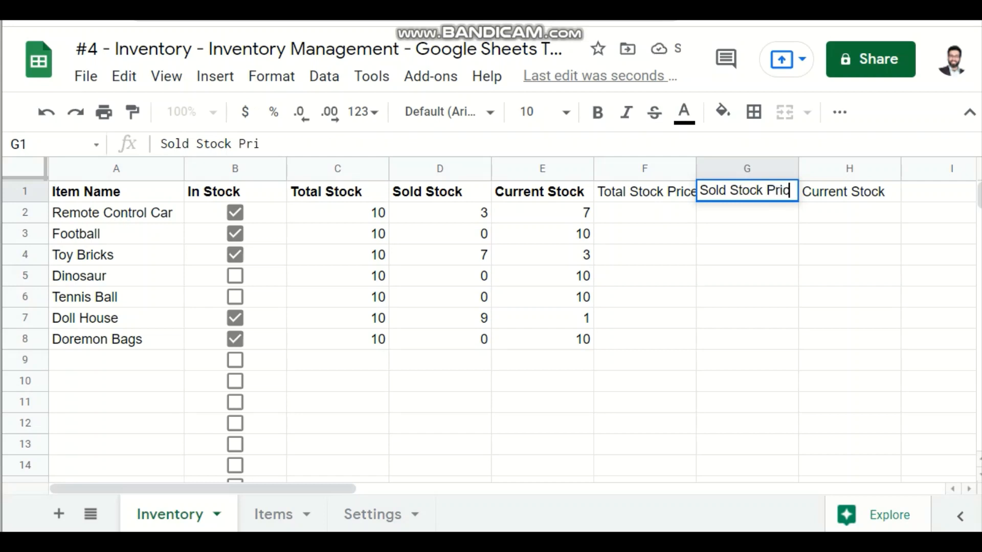
type("ce")
key("Return")
Step: Change the copied header in H1 to Current Stock Price
key("Down")
key("Up")
key("Right")
key("Right")
key("Up")
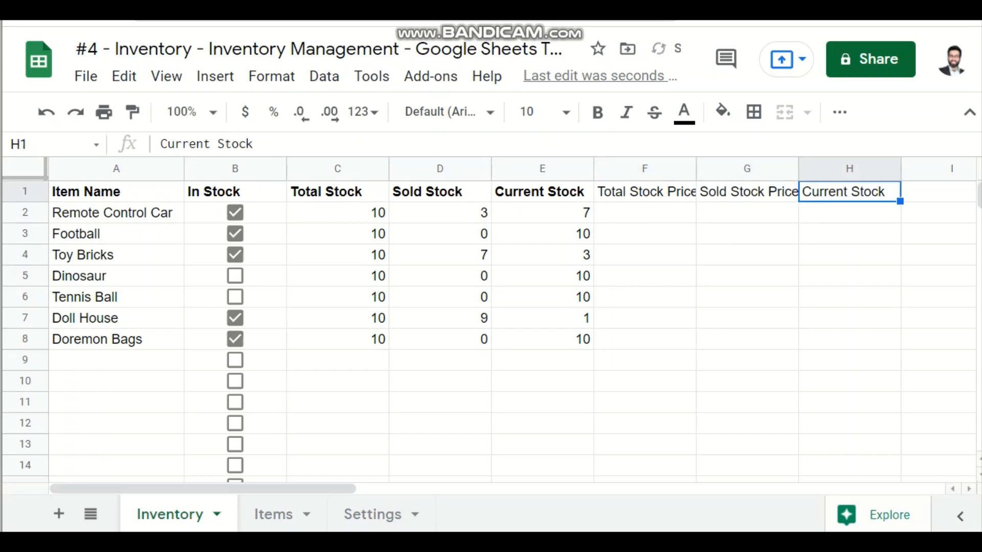
key("F2")
type("P")
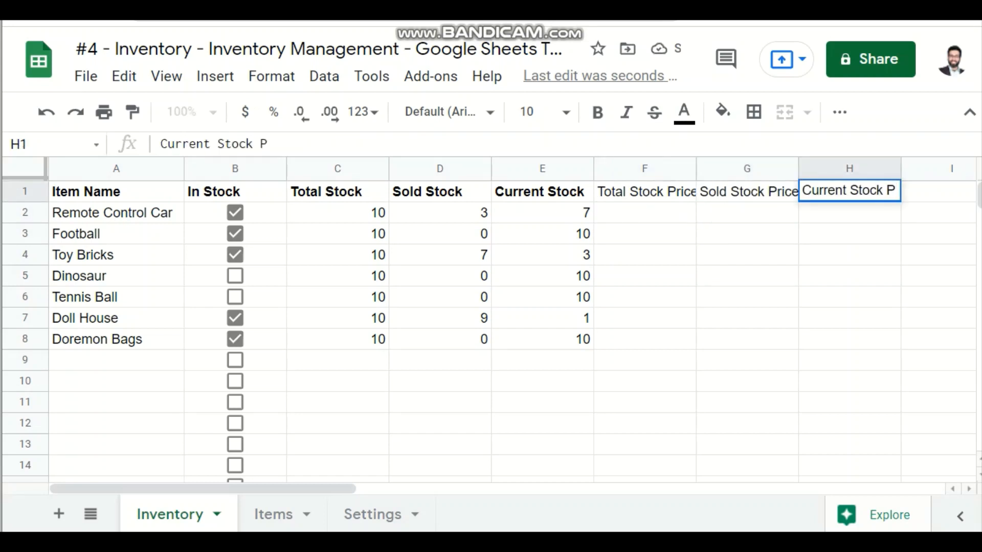
type("rice")
key("Return")
key("Up")
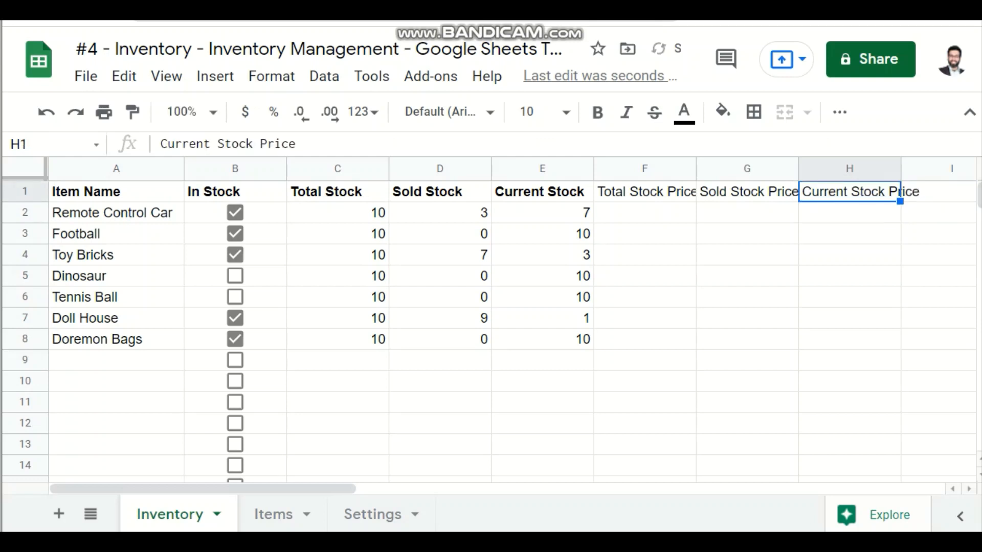
Step: Make the three stock price headers in F1:H1 bold
key("shift+Left")
key("shift+Left")
key("ctrl+b")
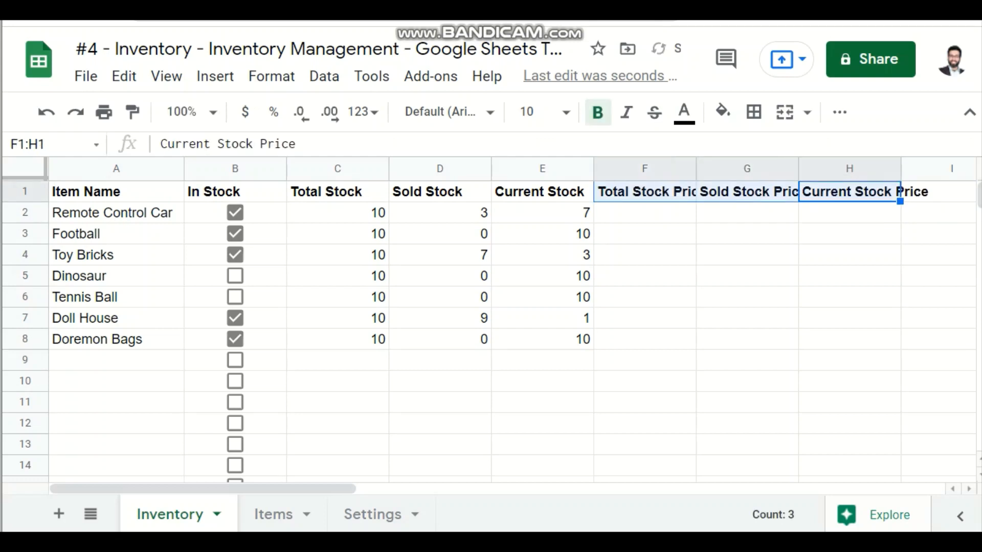
left_click(746, 297)
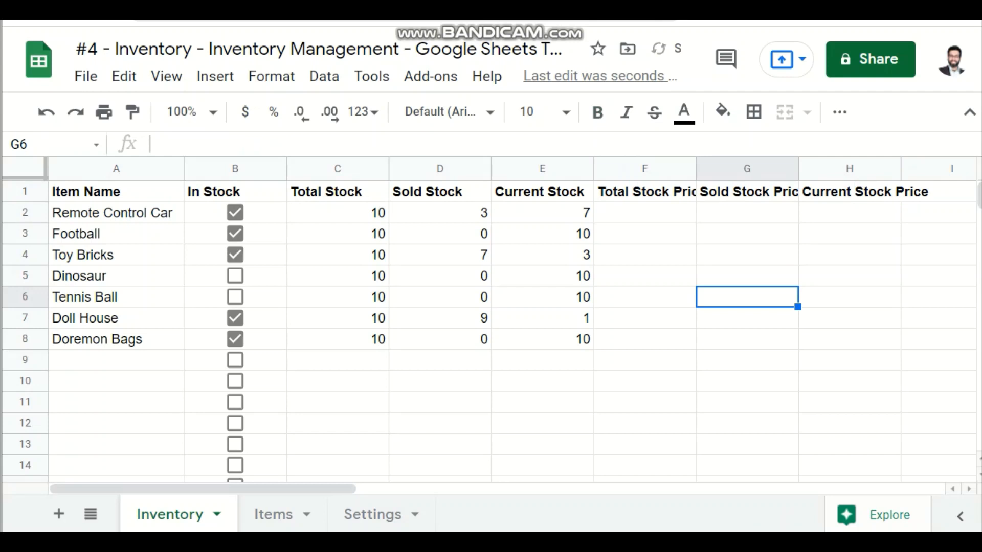
Step: Wrap the text of the whole header row 1 so the long stock price headers fit their columns
left_click(25, 191)
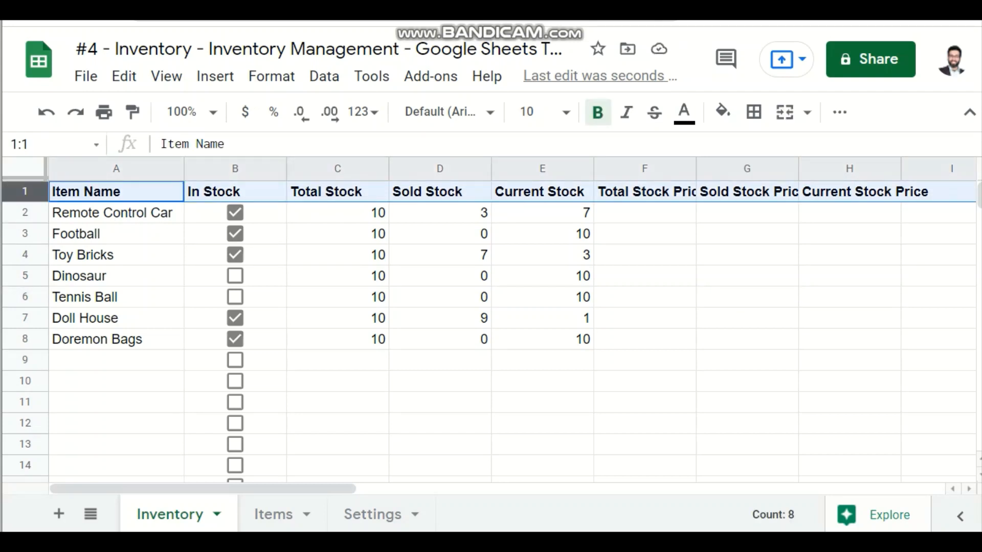
left_click(839, 112)
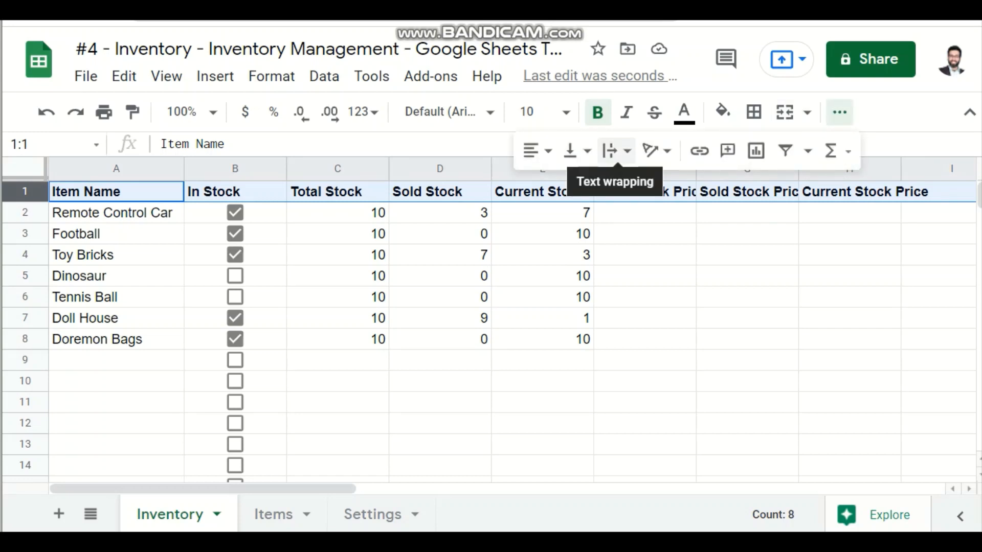
left_click(611, 150)
left_click(637, 185)
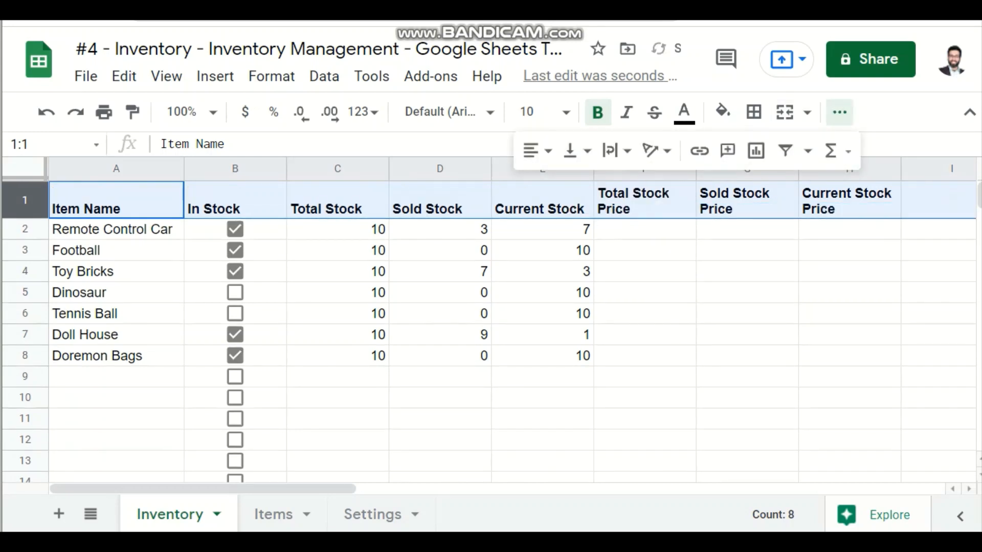
left_click(644, 229)
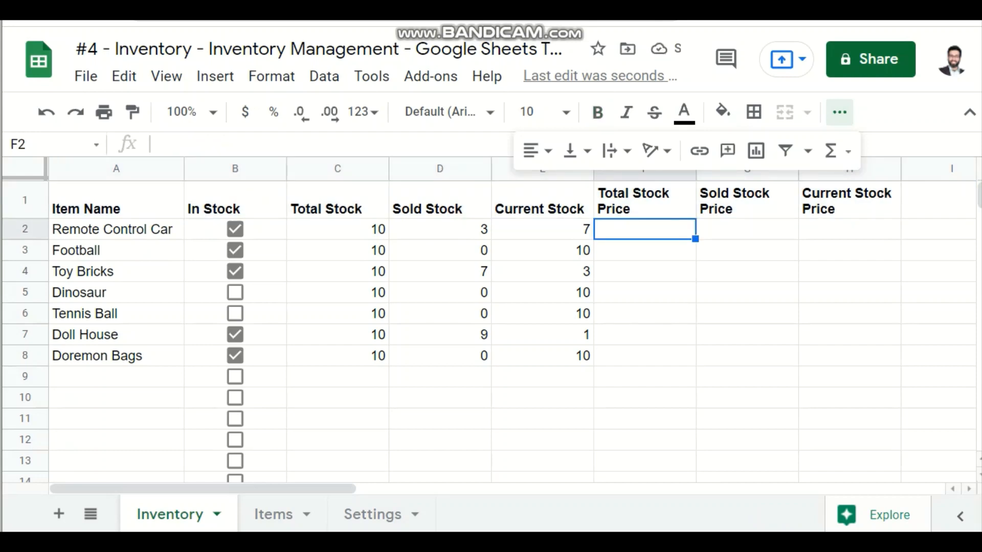
left_click(839, 112)
left_click(644, 334)
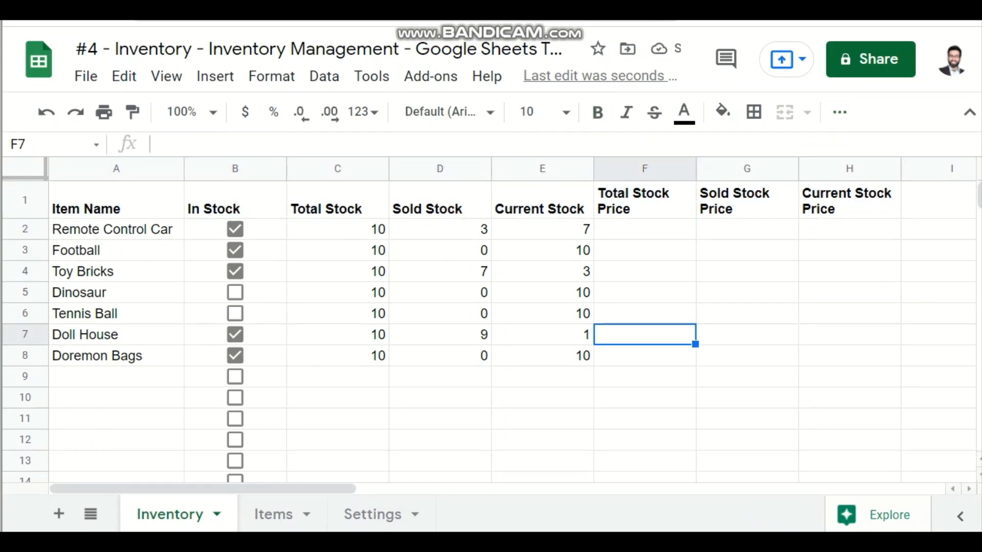
Step: Look at the empty column G beside Brand on the Items sheet, then return to the Inventory sheet
left_click(274, 514)
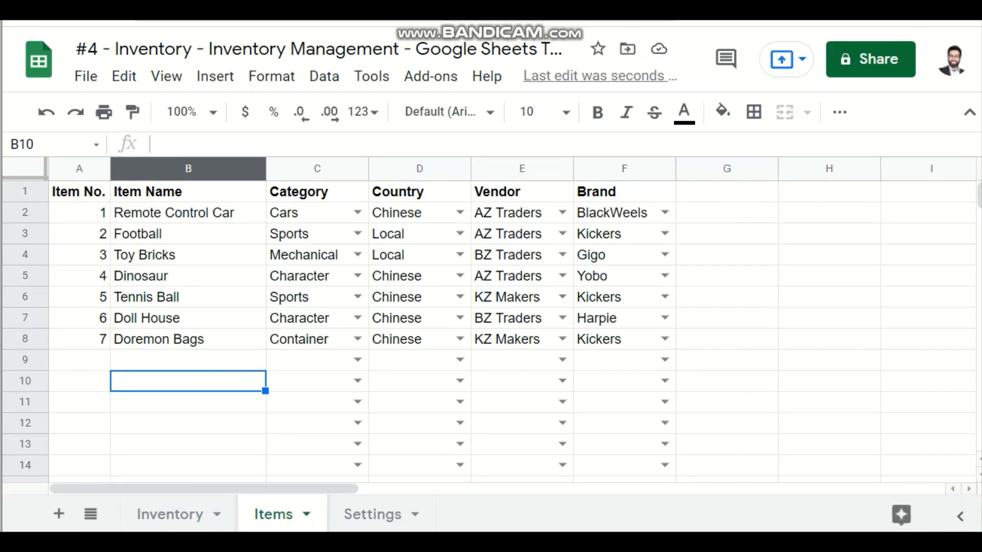
left_click_drag(727, 192, 727, 339)
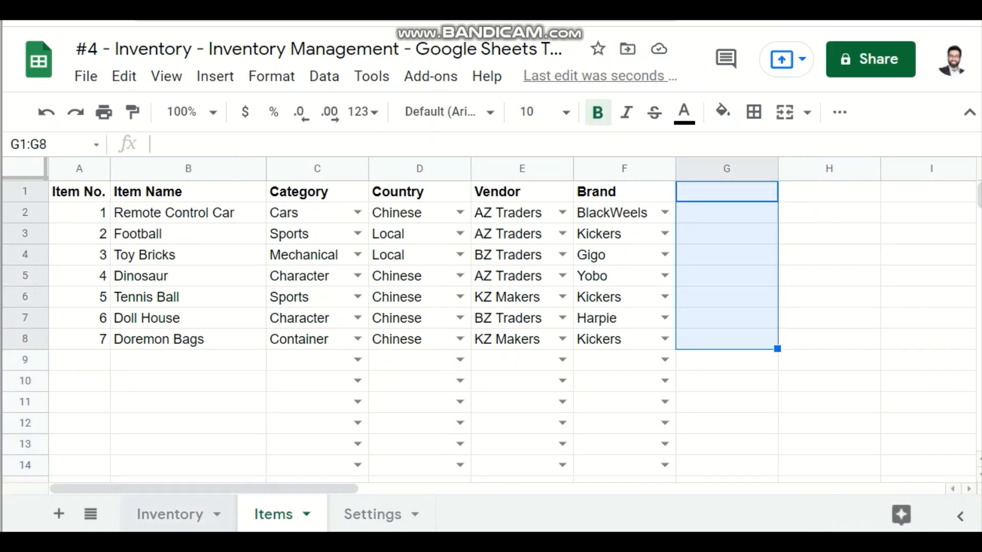
left_click(169, 514)
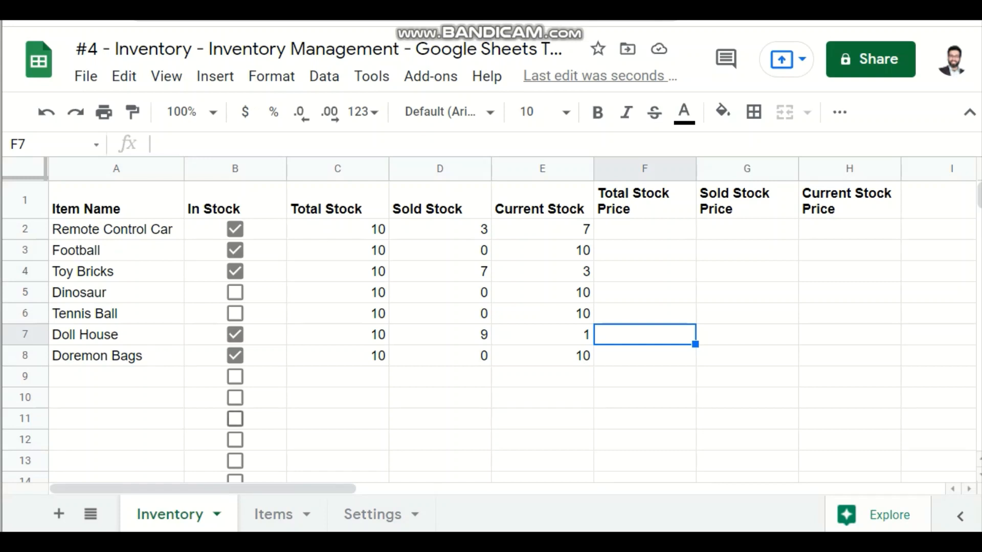
Step: Add a new sheet after Inventory and name it Purchases
left_click(59, 513)
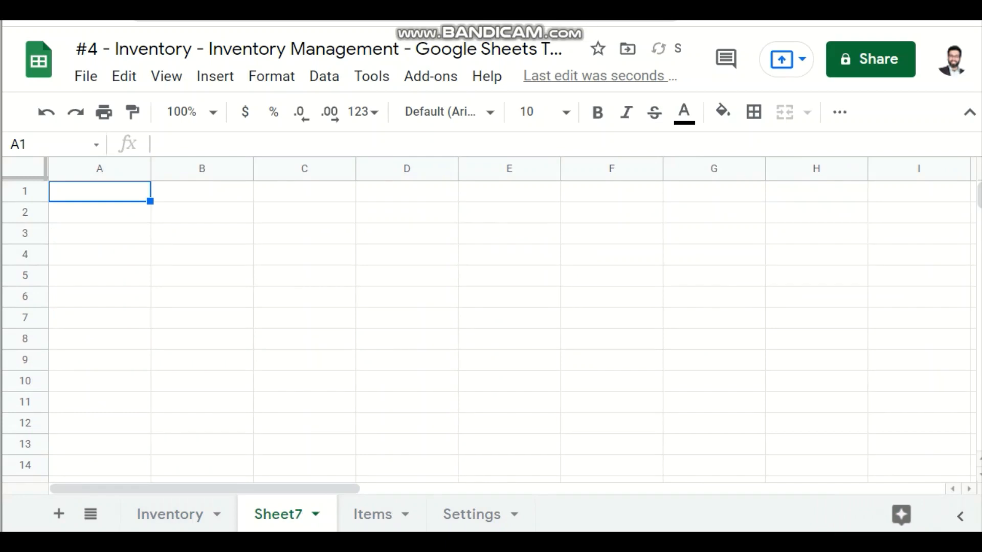
double_click(279, 514)
type("Pur")
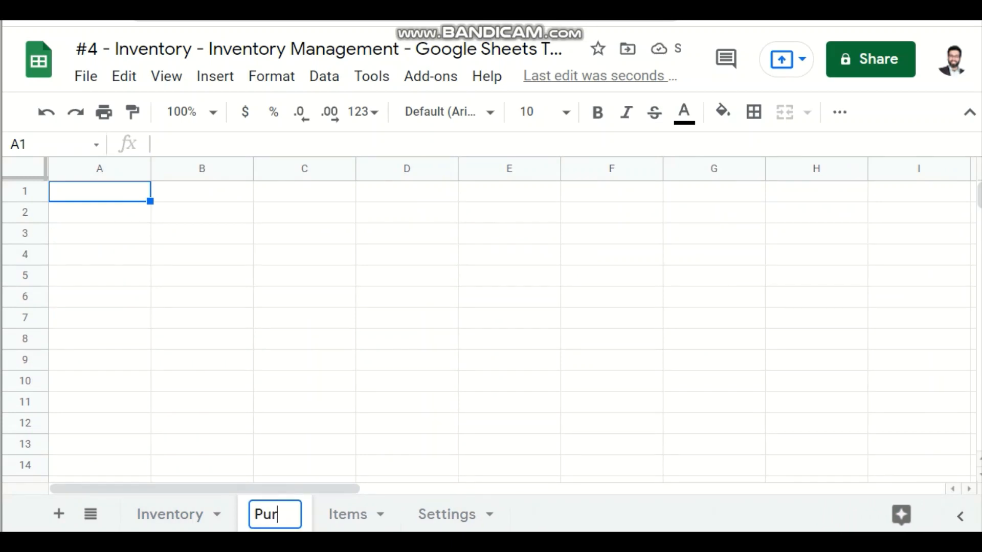
type("chases")
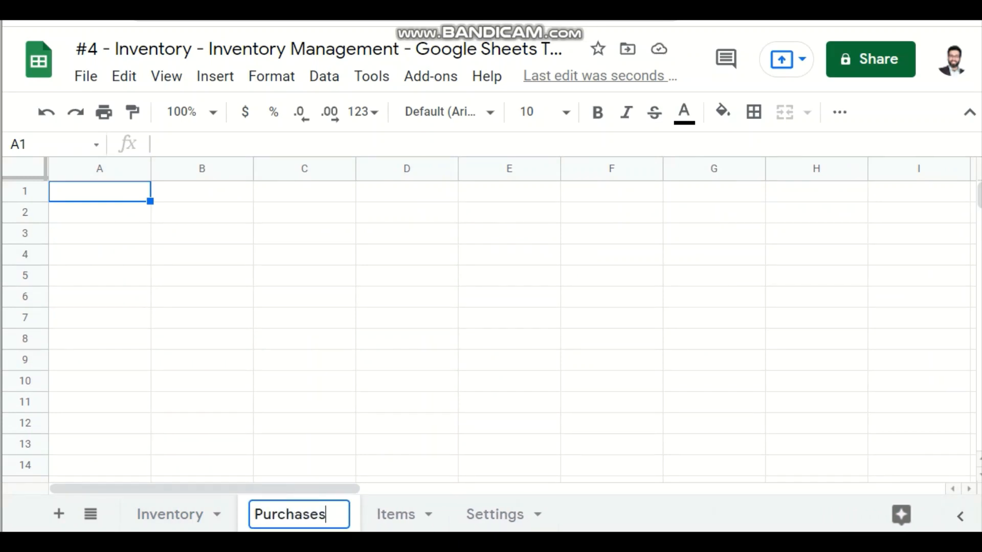
key("Return")
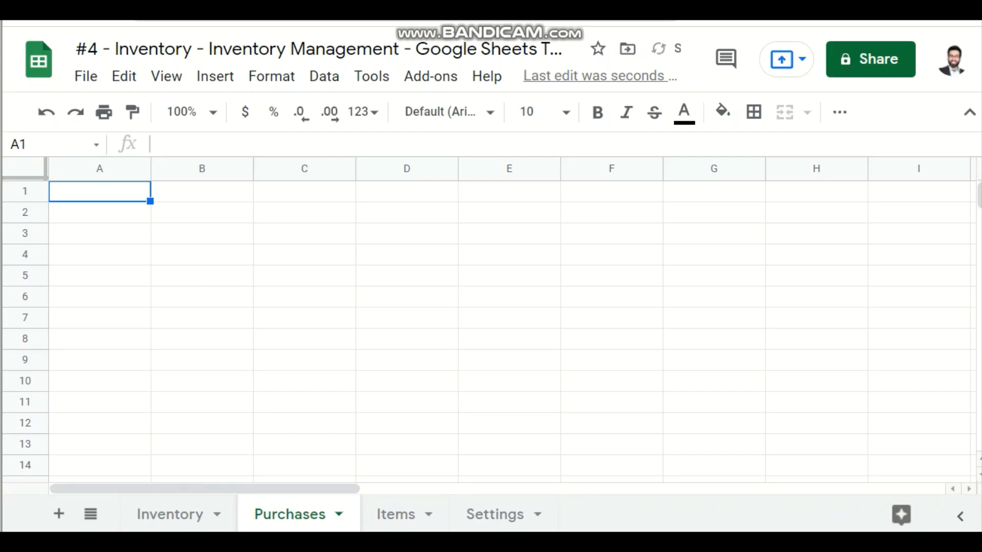
Step: Enter the headers Date in A1 and Item Name in B1 of the Purchases sheet
type("Dae")
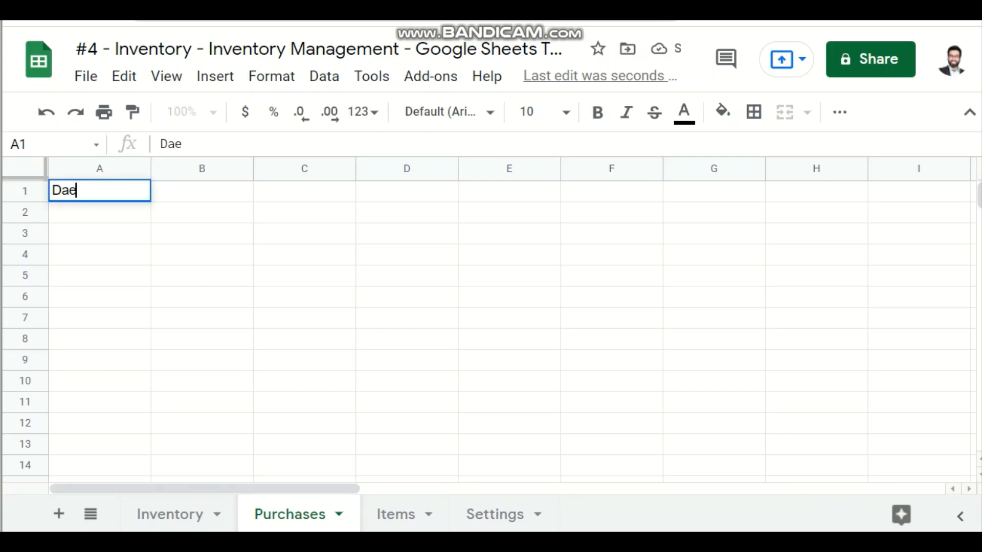
key("BackSpace")
type("te")
key("Tab")
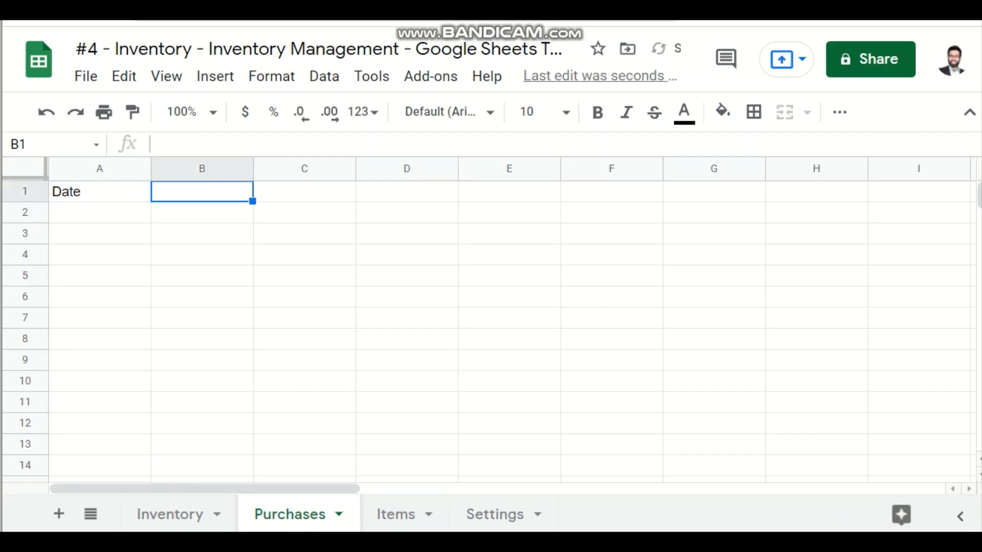
type("It")
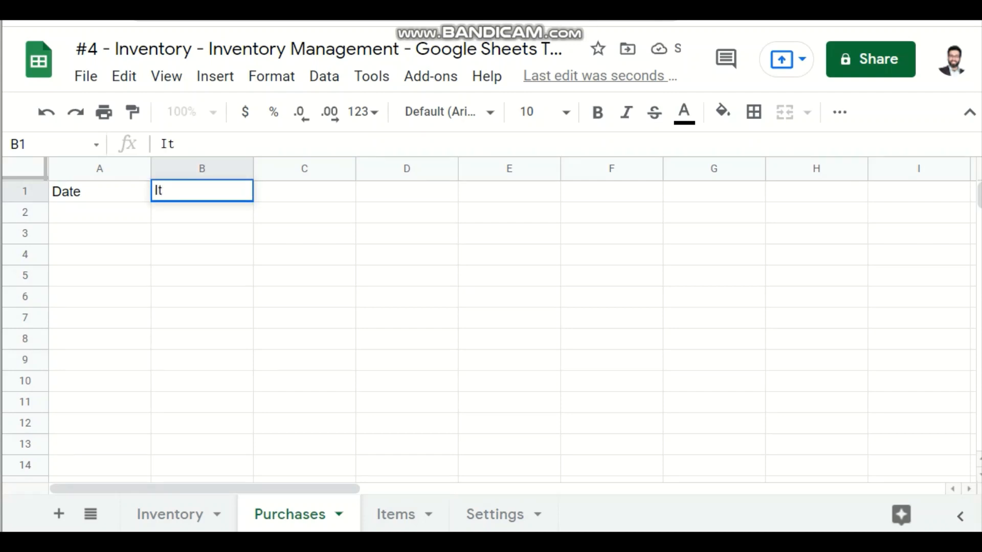
type("em Name")
key("Return")
Step: Enter the header Unit Cost in C1 of the Purchases sheet
key("Up")
key("Right")
key("Right")
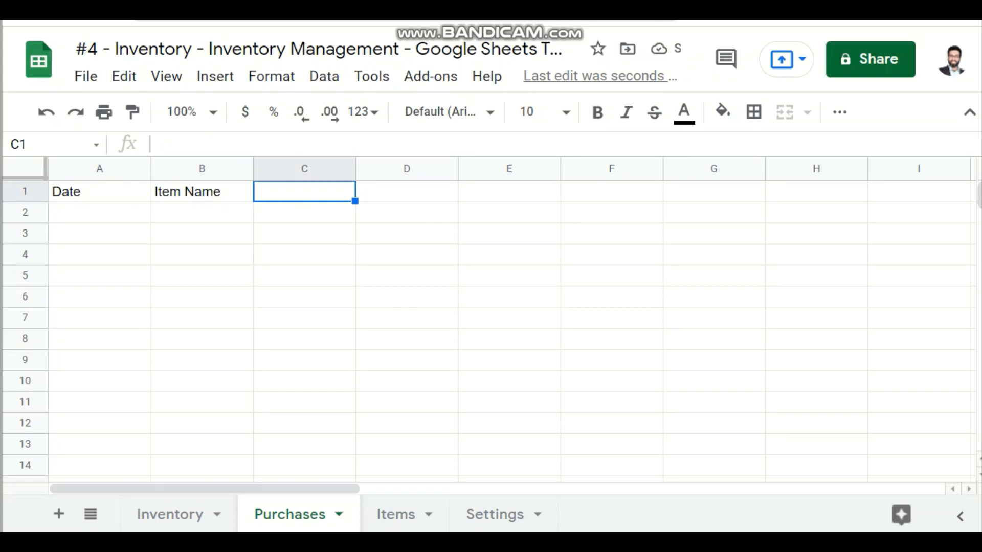
type("Unit F")
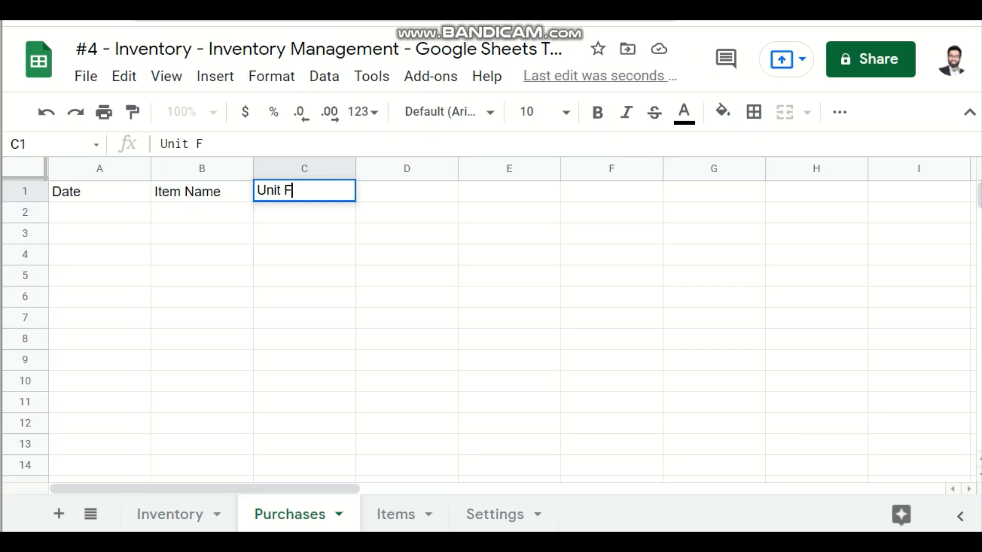
key("BackSpace")
type("Cost")
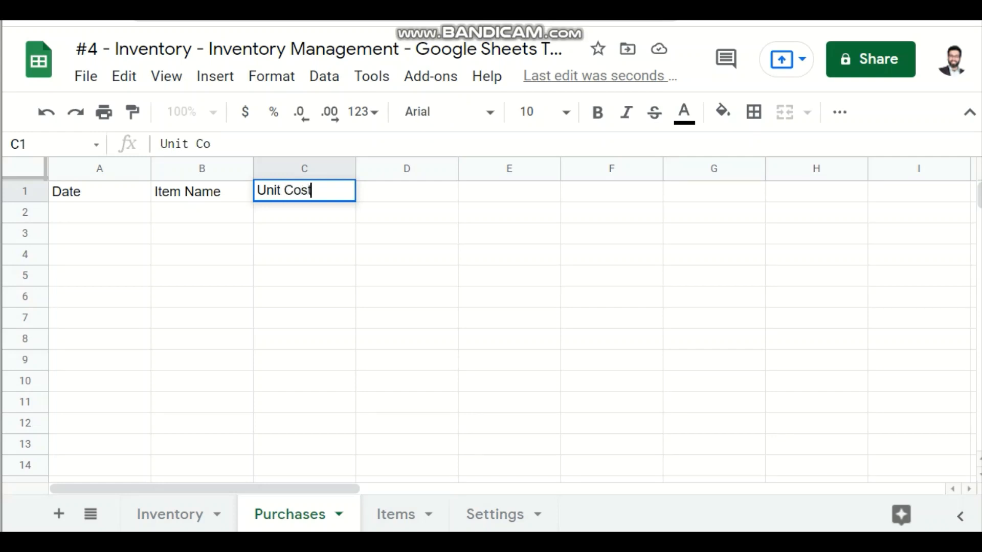
key("Return")
Step: Move the Unit Cost header from C1 to D1
key("Up")
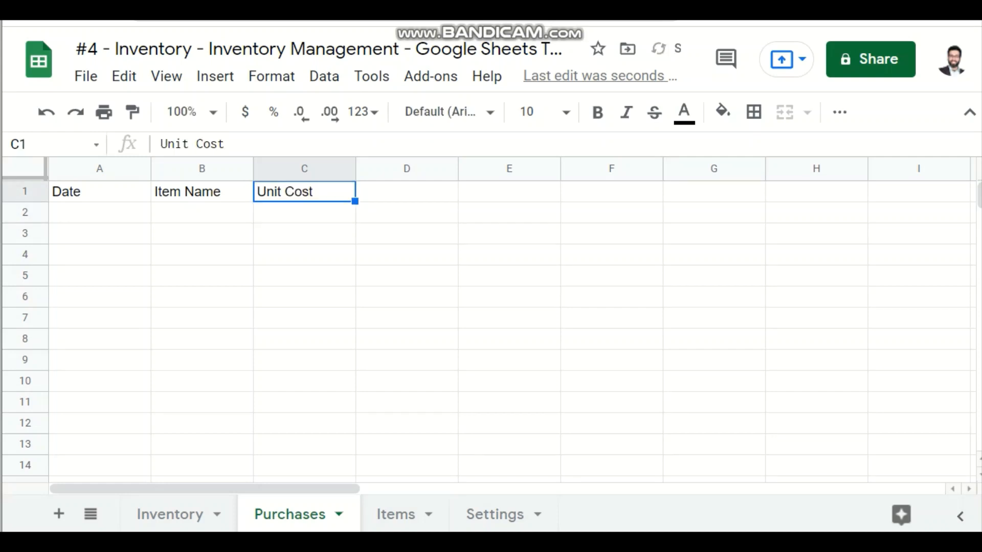
key("ctrl+x")
key("Right")
key("ctrl+v")
Step: Enter the header Quantity in C1, between Item Name and Unit Cost
key("Left")
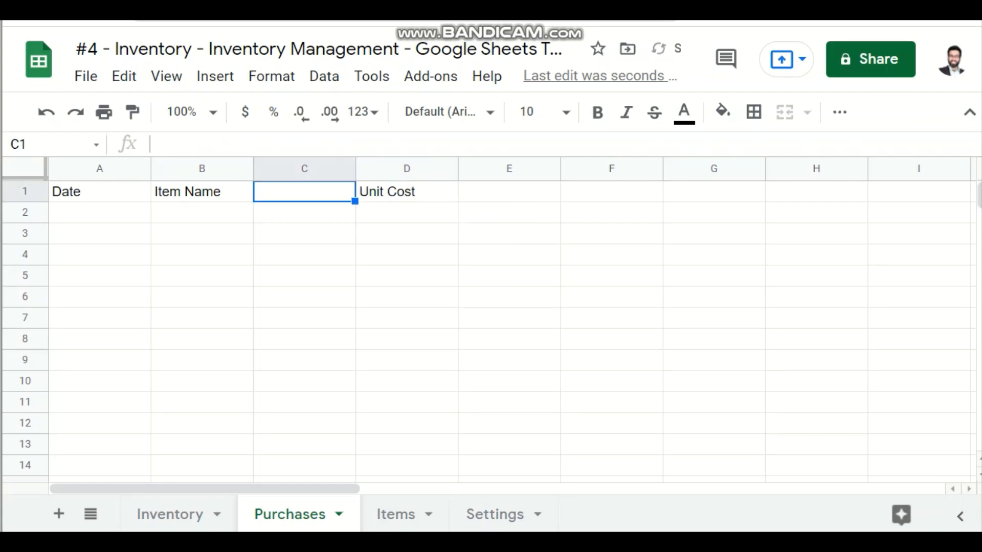
key("Left")
key("Right")
type("Qua")
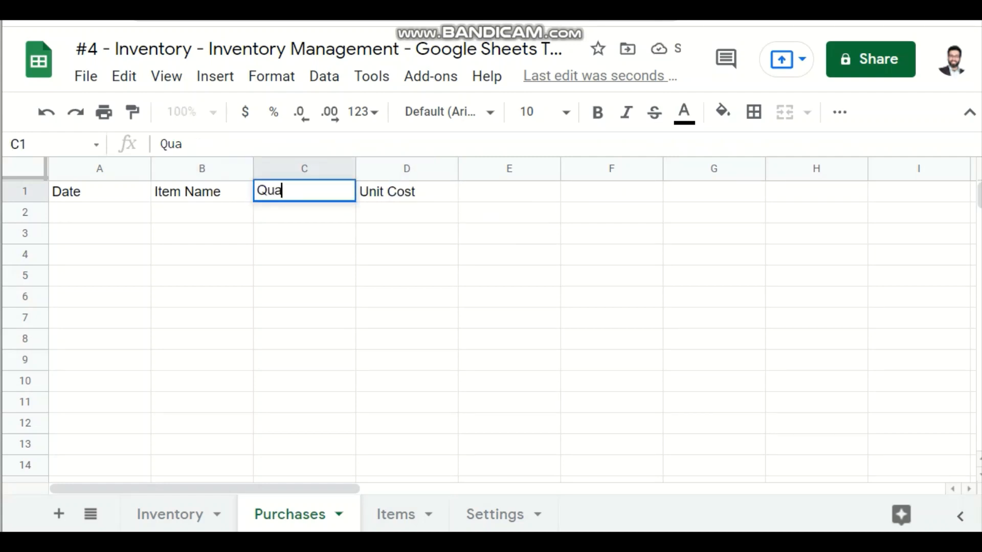
type("ity")
key("Return")
Step: Enter the header Total Cost in E1 of the Purchases sheet
key("Up")
key("Right")
key("Right")
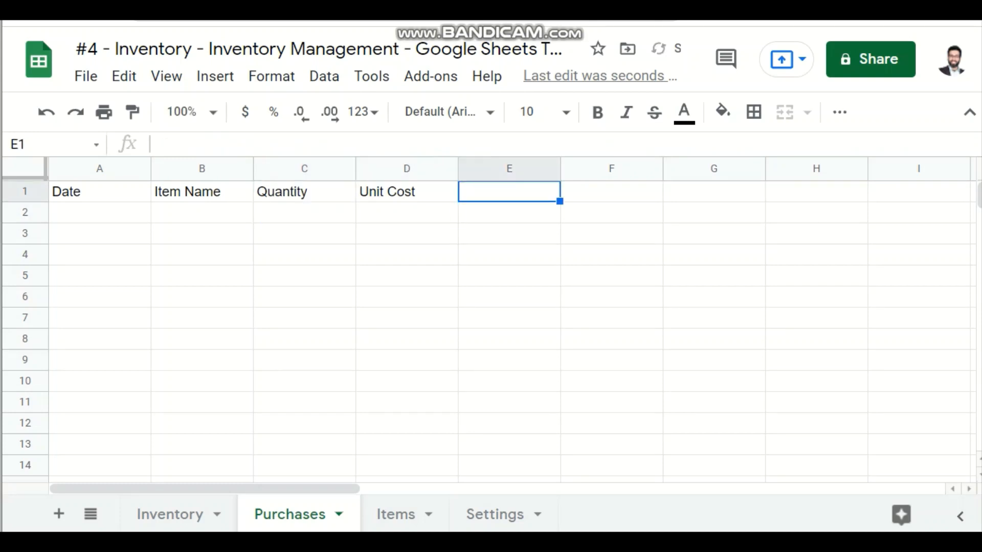
type("t")
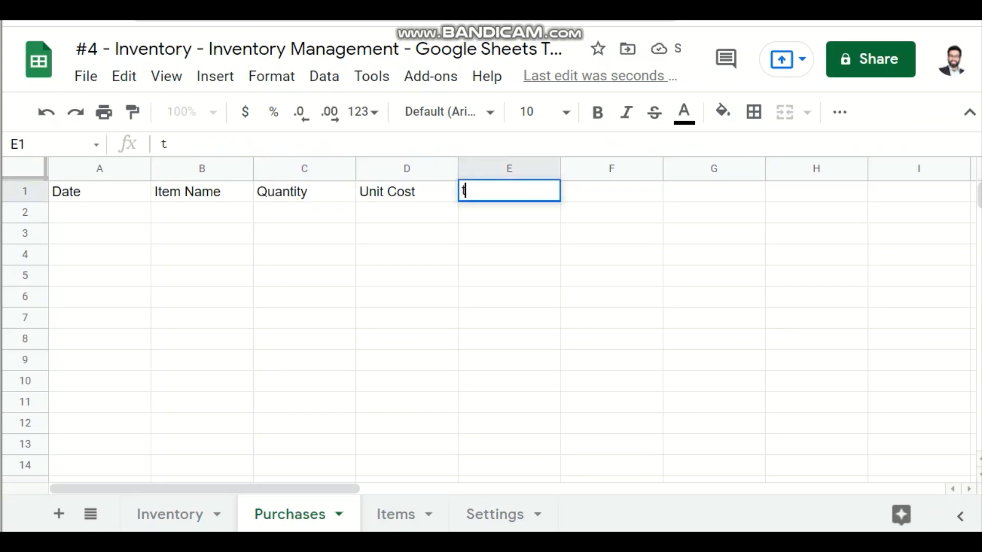
key("BackSpace")
key("Escape")
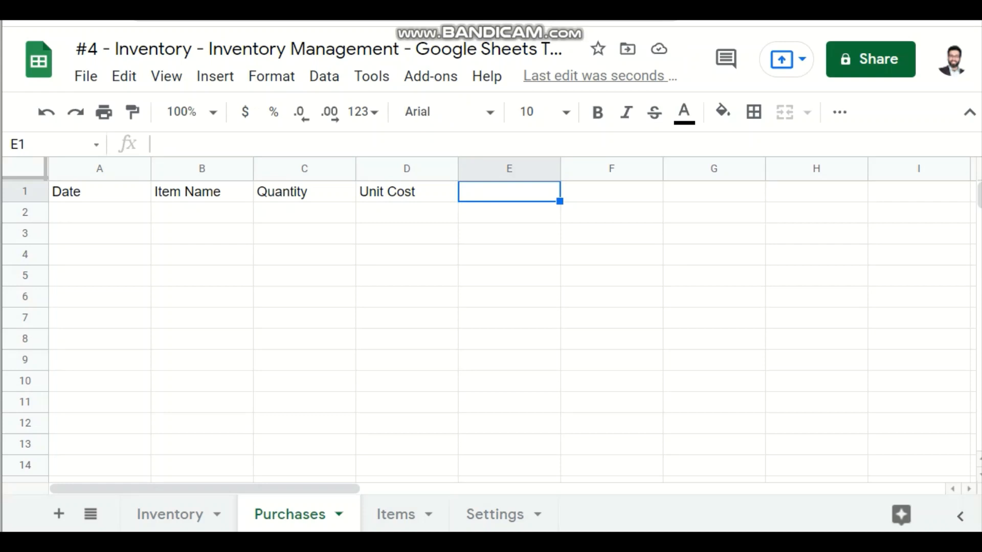
type("Total Cost")
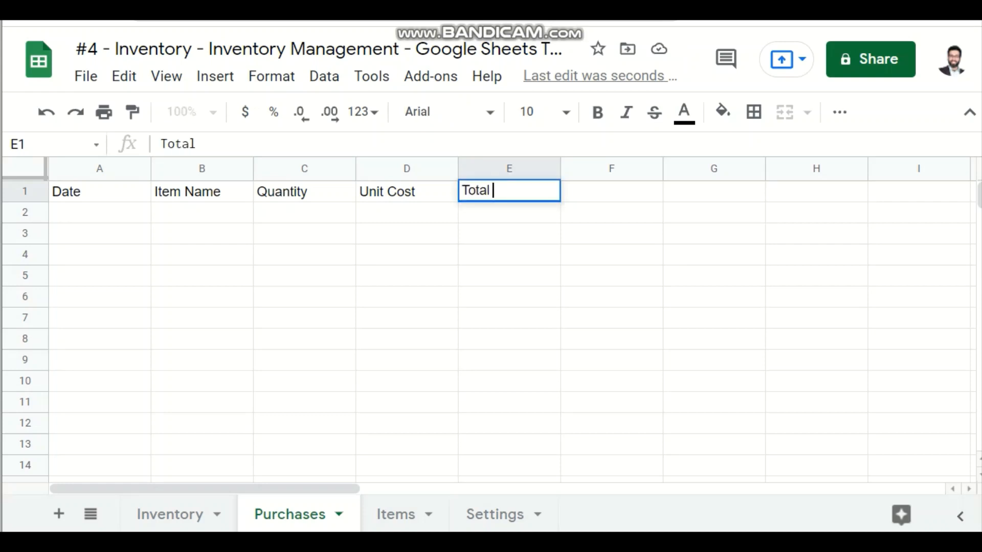
key("Return")
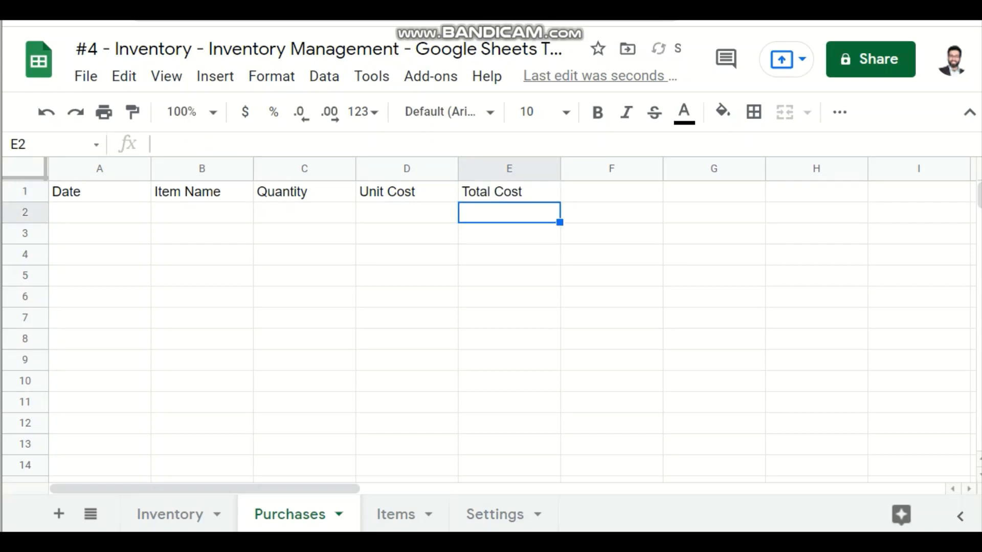
Step: Bold the Purchases headers in A1:E1, from Date to Total Cost
key("Up")
key("shift+Left")
key("shift+Left")
key("shift+Left")
key("shift+Left")
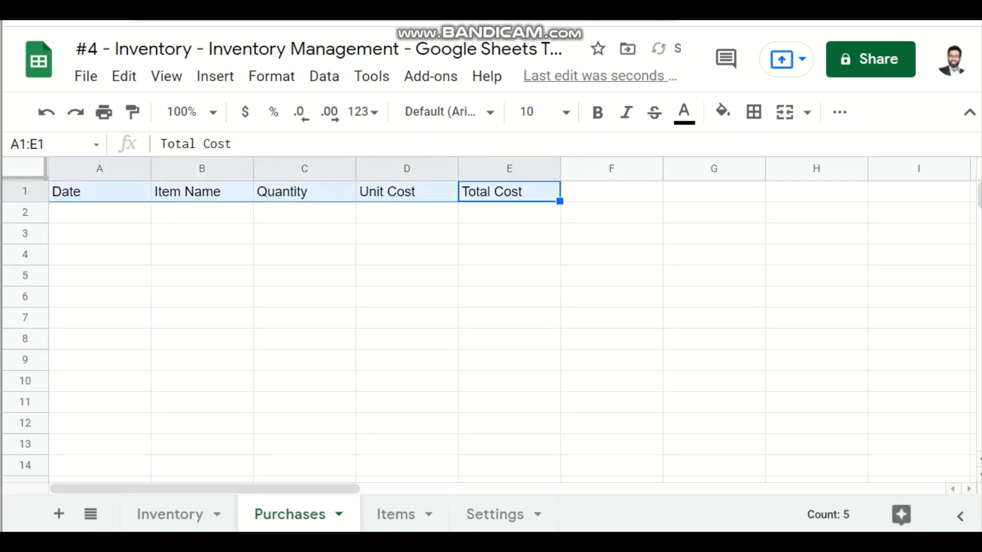
key("ctrl+b")
key("Down")
key("Up")
key("Left")
key("Left")
key("Left")
key("Left")
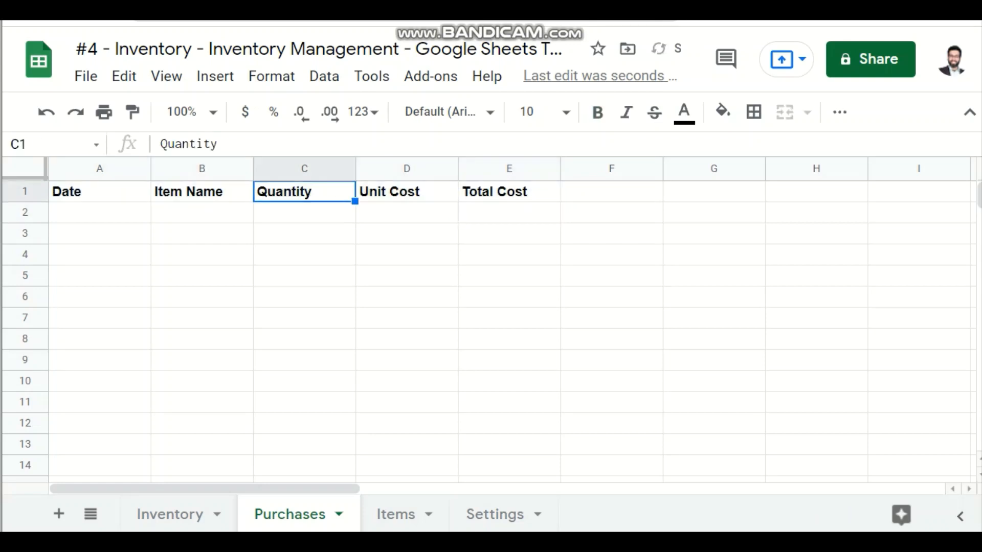
key("Down")
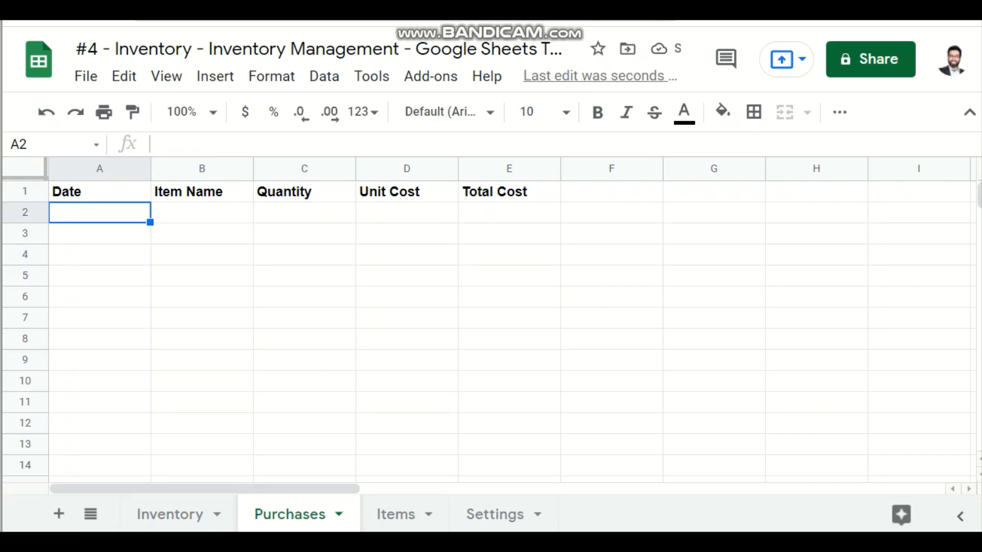
Step: Add data validation to A2:A1000 of the Date column, requiring a valid date and showing a warning on invalid data
left_click(128, 168)
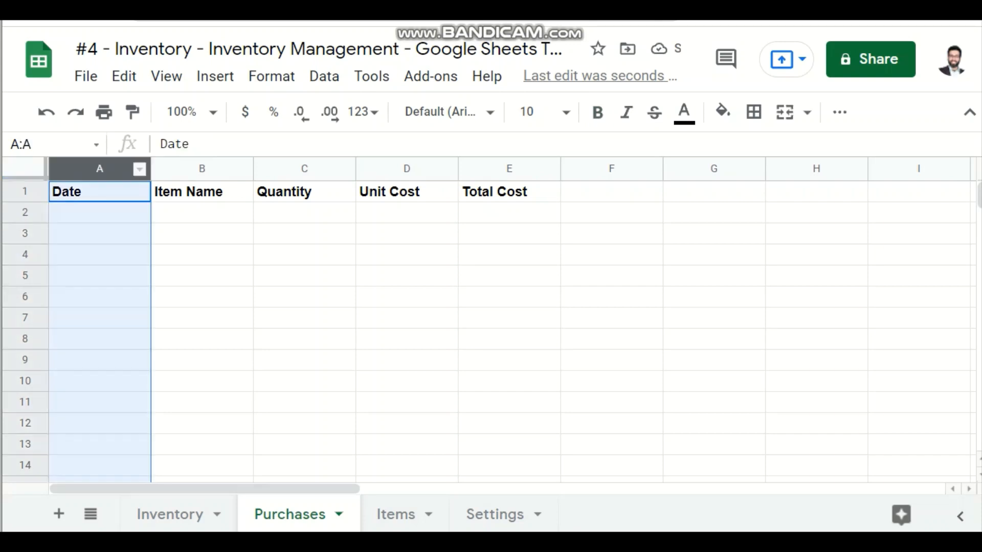
left_click(102, 192, "ctrl")
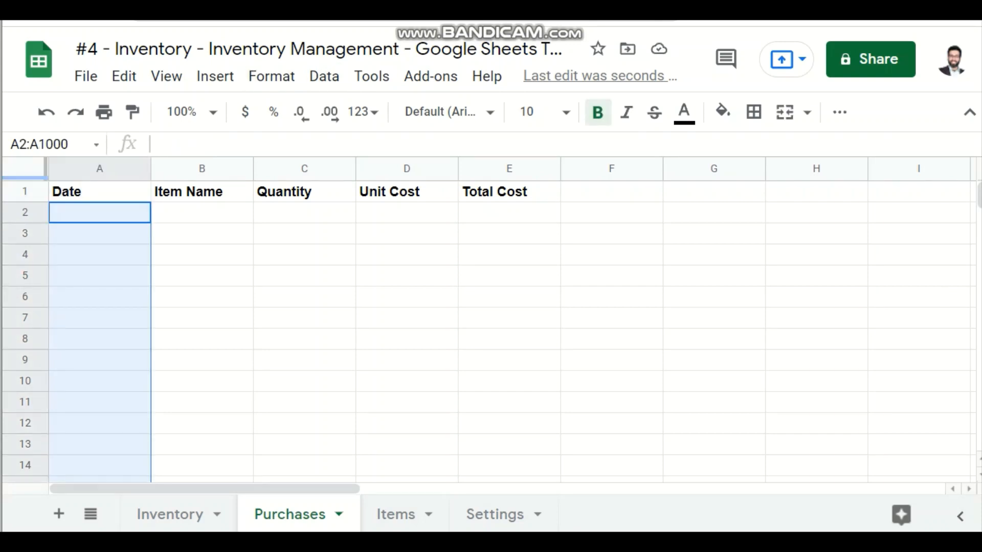
left_click(324, 77)
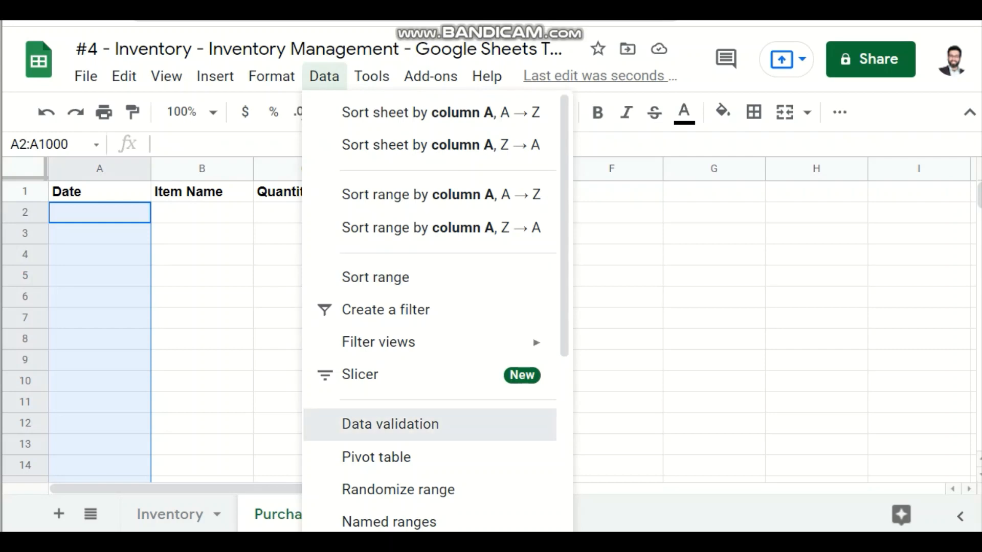
left_click(390, 424)
left_click(389, 220)
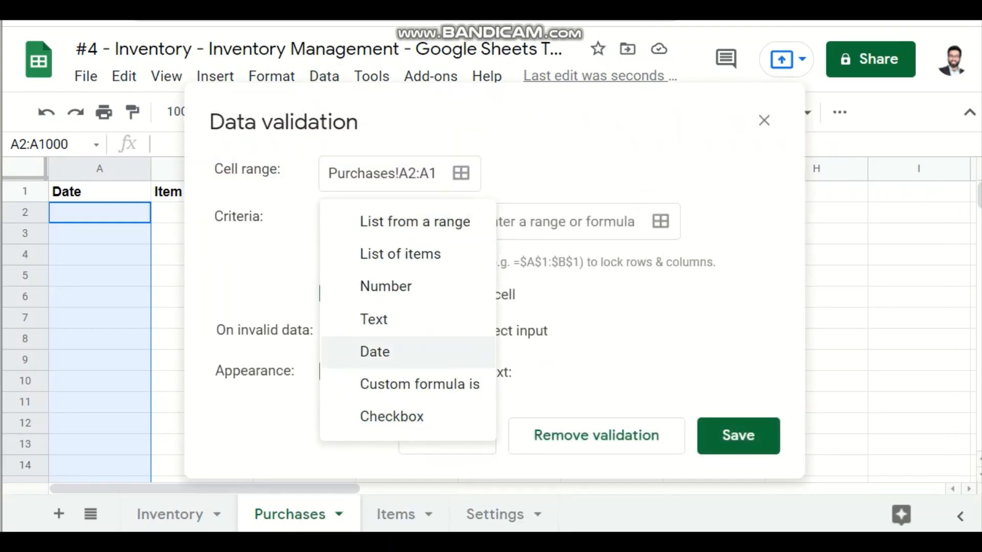
left_click(379, 352)
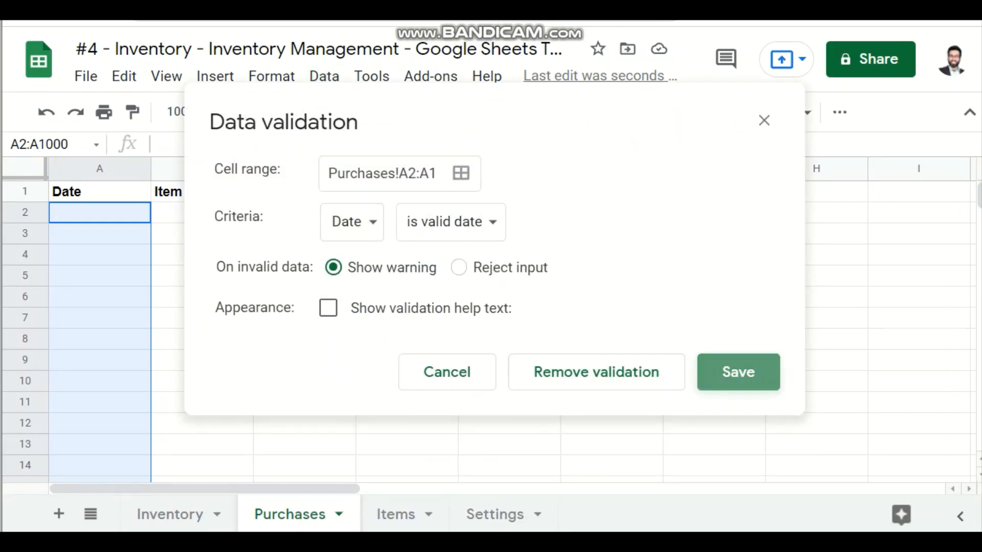
left_click(737, 373)
Step: Enter the header Items in E1 of the Settings sheet, beside the Brand column
left_click(202, 192)
left_click(202, 213)
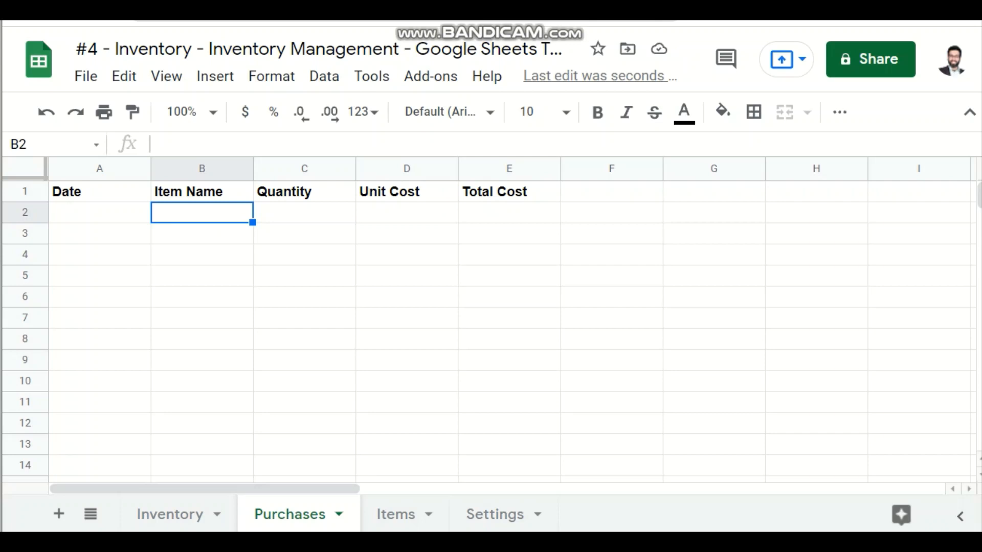
left_click(396, 514)
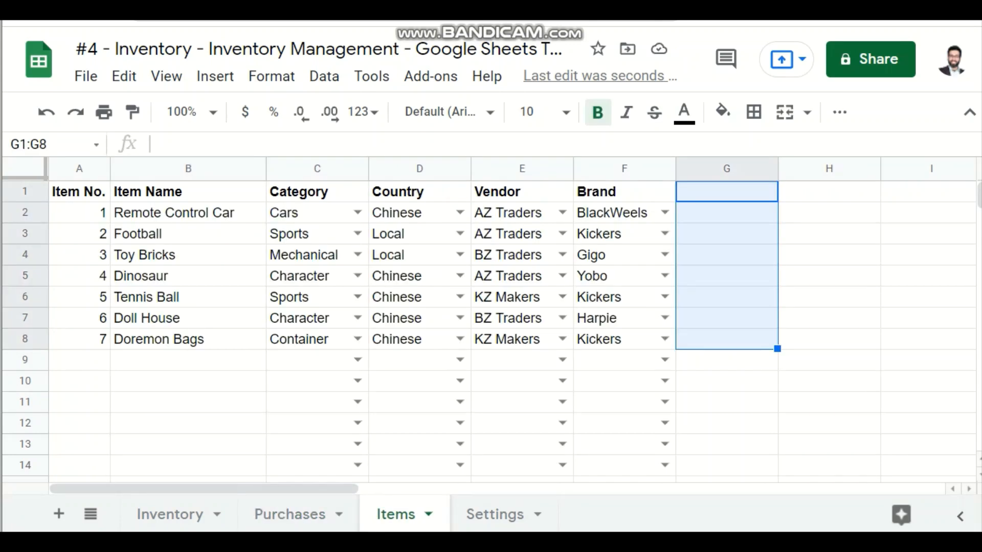
left_click(494, 514)
left_click(201, 234)
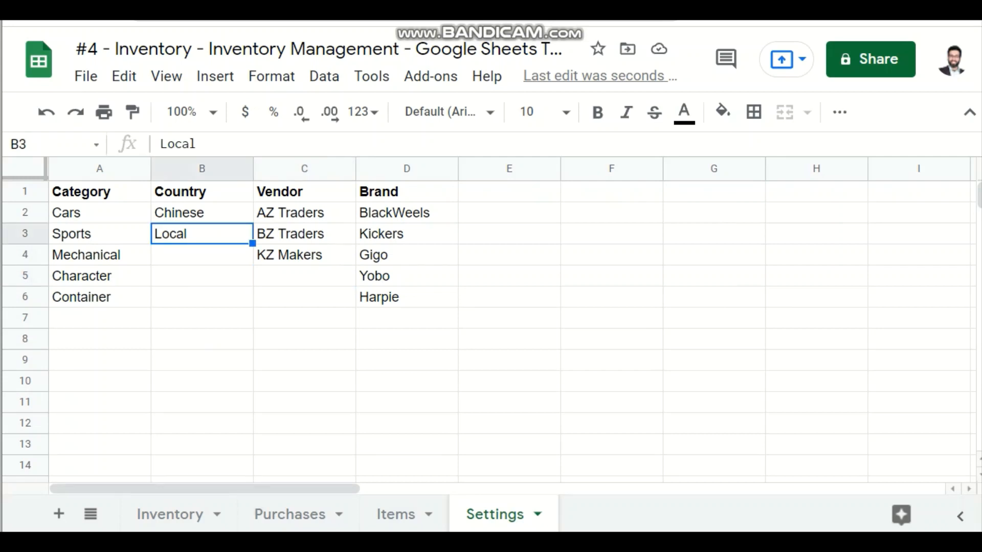
left_click(406, 192)
left_click(509, 213)
left_click(508, 191)
type("I")
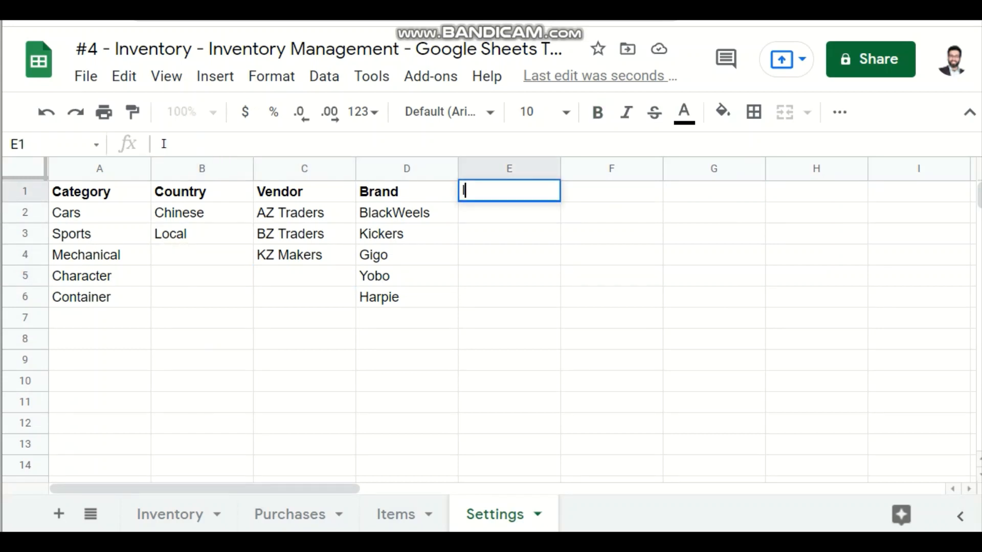
type("te,")
key("BackSpace")
type("m")
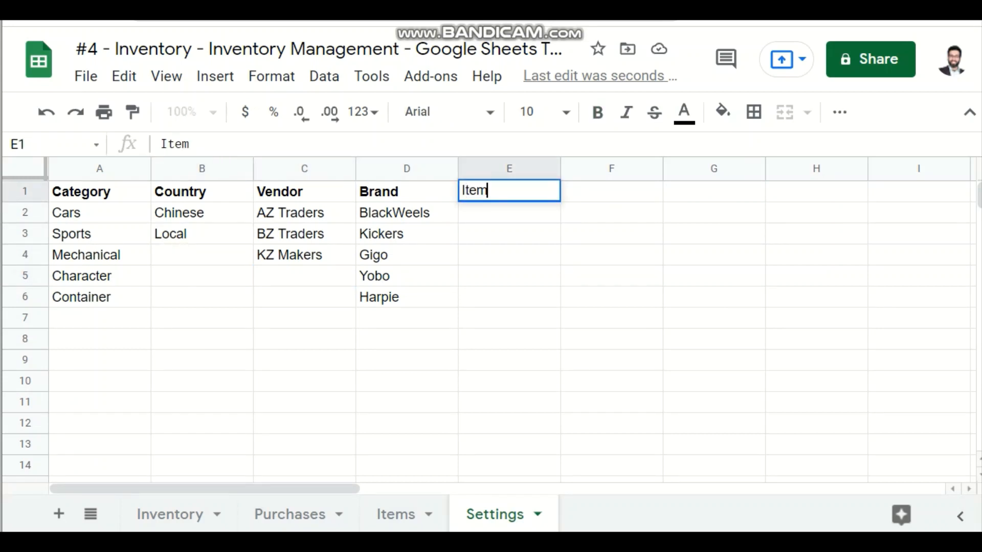
type("s")
key("Return")
Step: Start a UNIQUE formula in E2 of the Settings sheet, taking its source from the Items sheet
type("=uni")
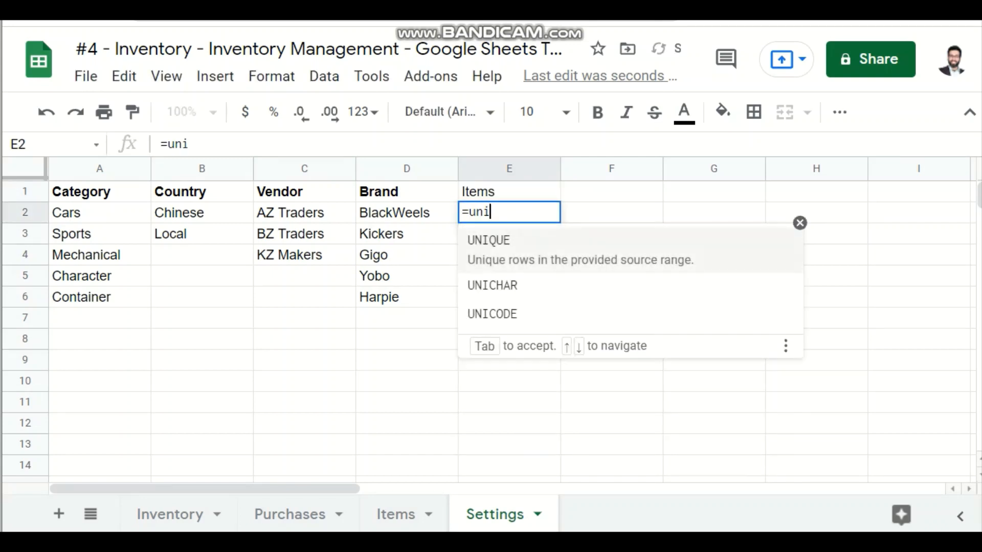
type("q")
key("Tab")
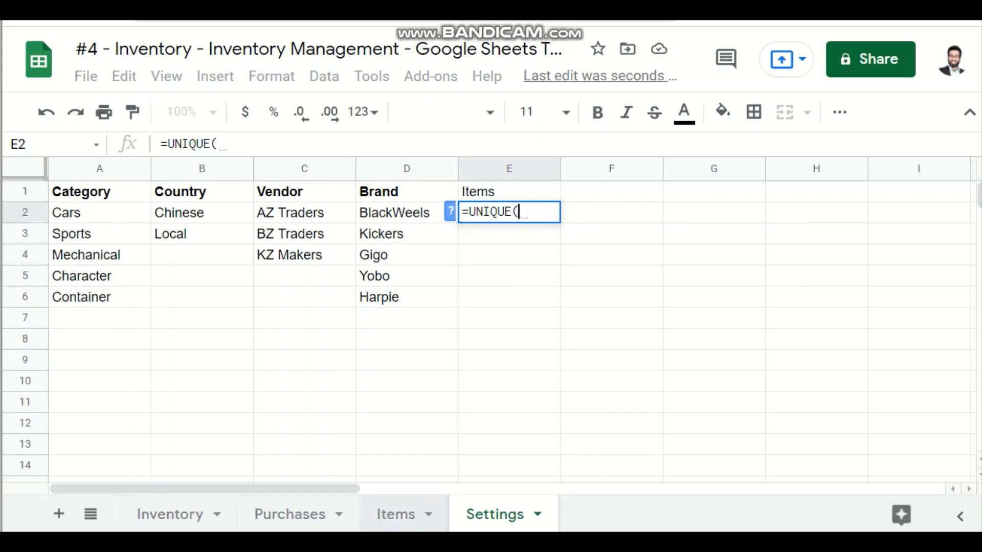
left_click(396, 513)
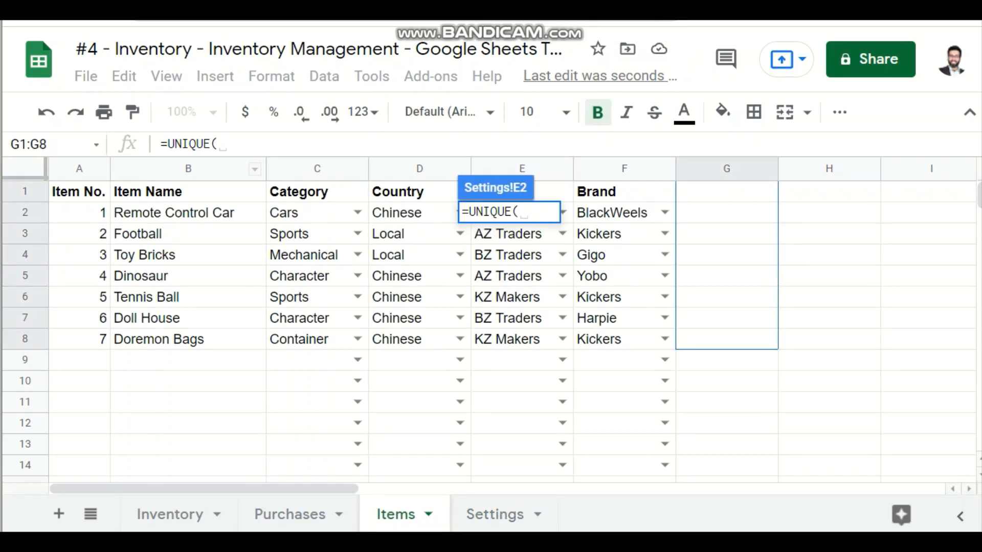
left_click(188, 169)
left_click(188, 191, "ctrl")
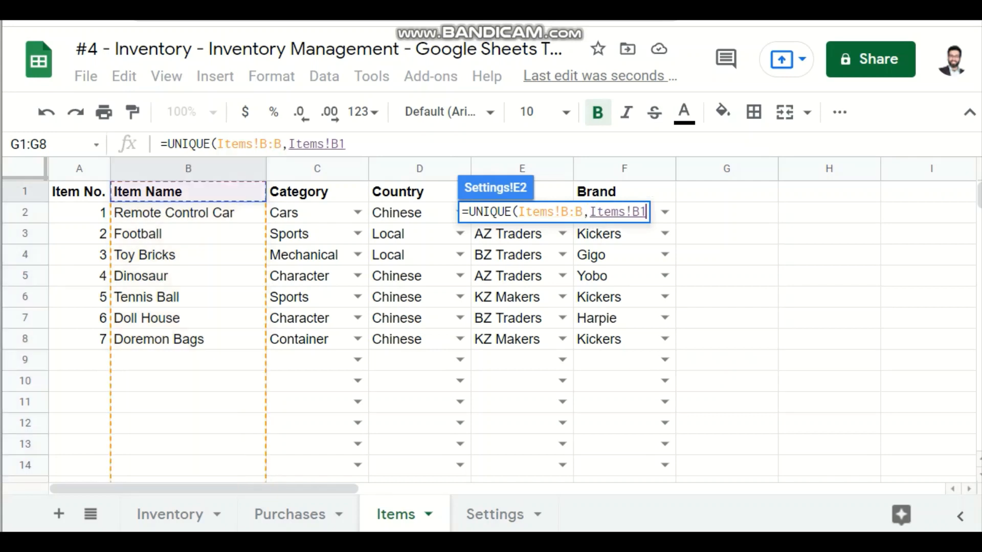
key("BackSpace")
key("BackSpace")
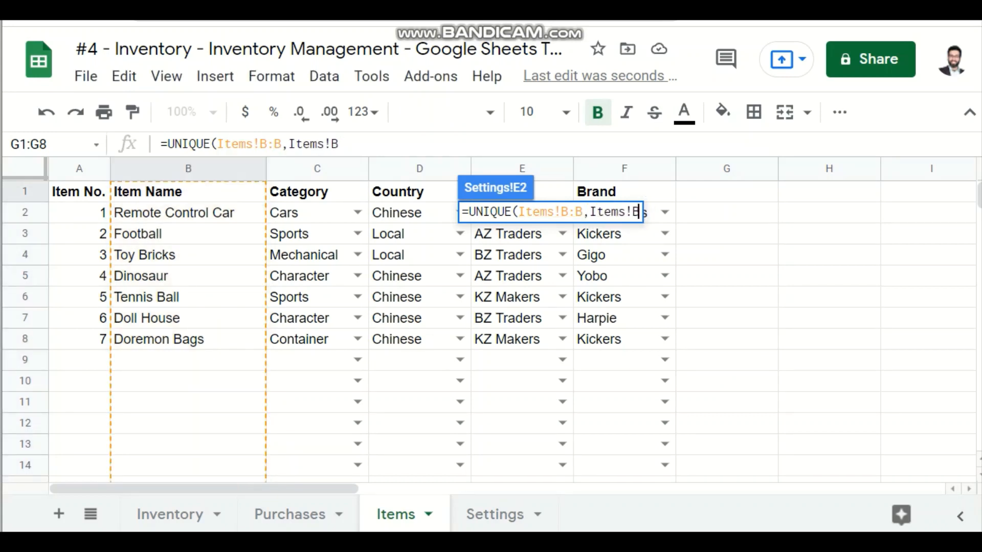
key("BackSpace")
key("BackSpace")
key("BackSpace")
key("BackSpace")
key("BackSpace")
key("BackSpace")
key("BackSpace")
key("BackSpace")
key("BackSpace")
key("BackSpace")
key("BackSpace")
key("BackSpace")
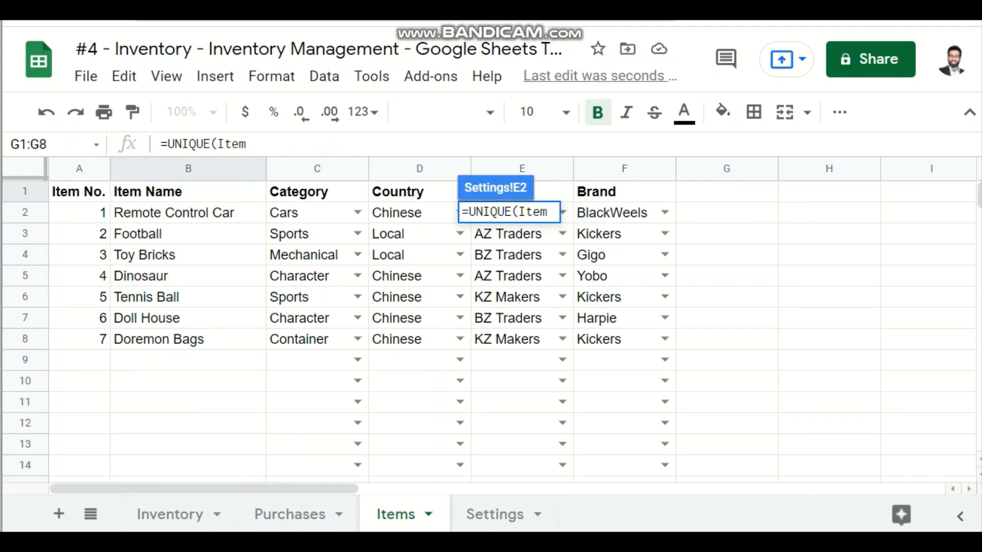
key("BackSpace")
key("BackSpace")
key("BackSpace")
key("BackSpace")
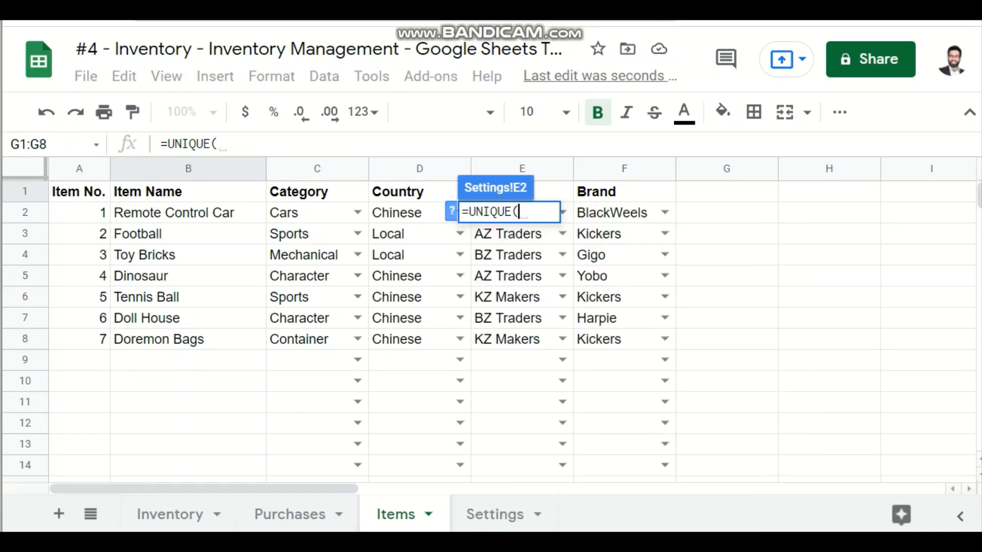
Step: Complete the E2 formula as =UNIQUE(Items!B2:B) and bold the Items header in E1
left_click(254, 169)
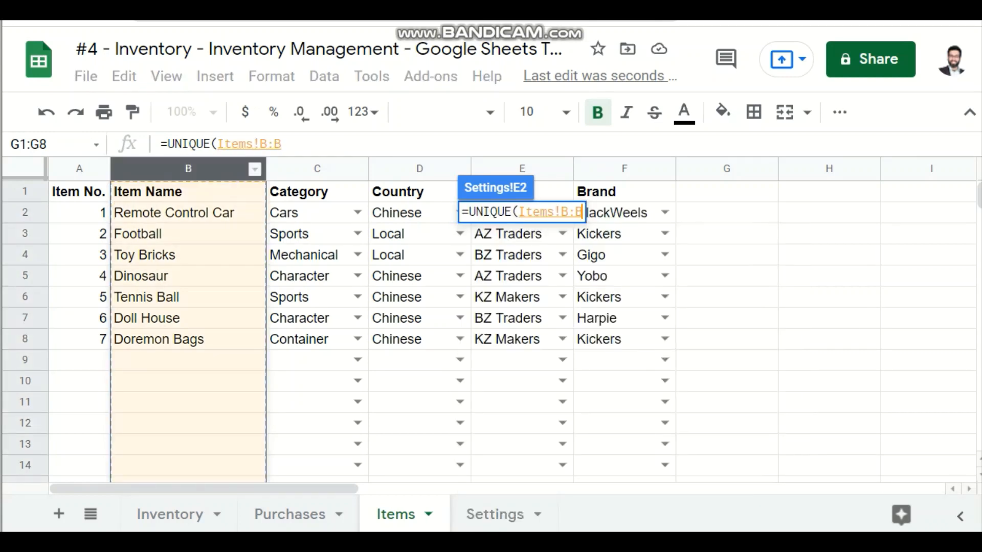
type(")")
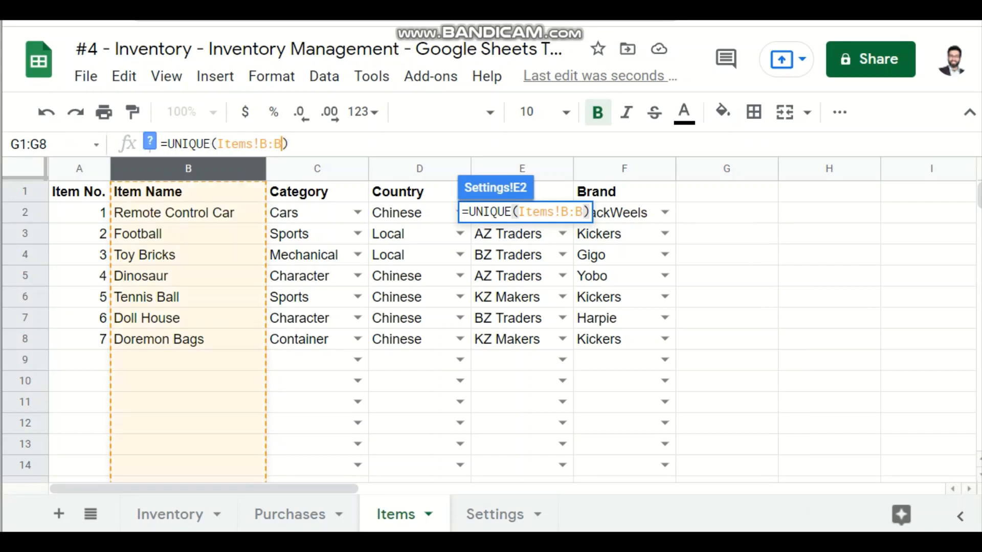
type("2")
key("Return")
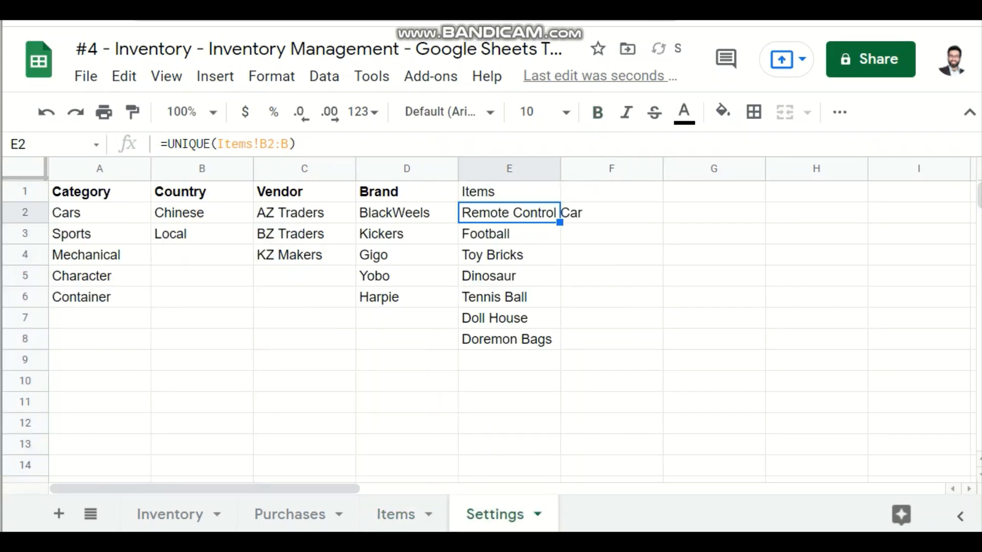
key("Up")
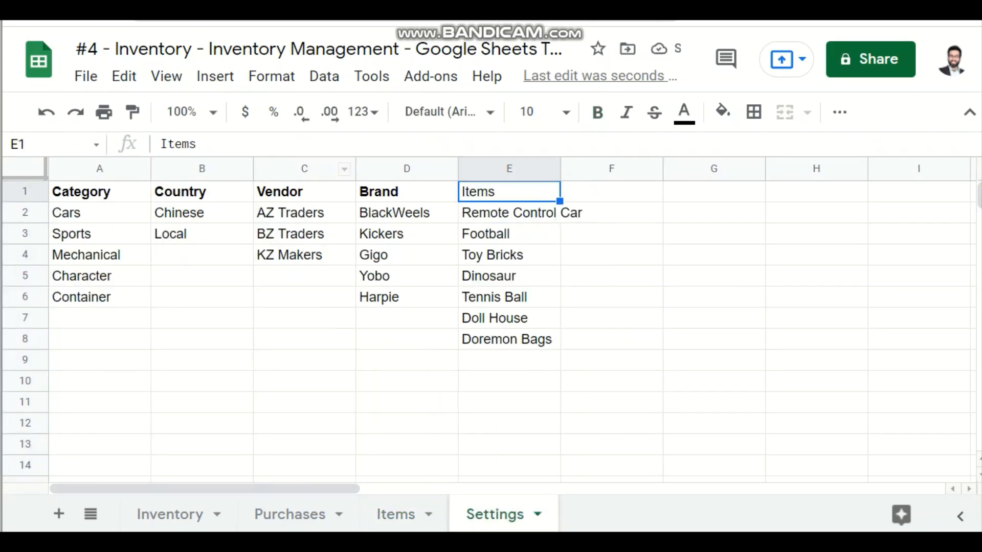
key("ctrl+b")
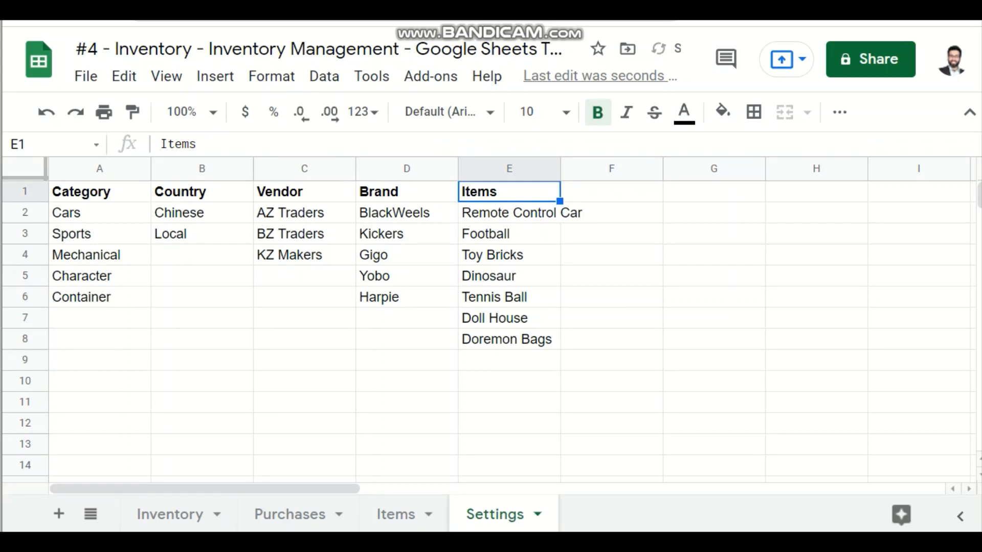
Step: Add dropdown data validation to the Item Name cells B2:B1000 on the Purchases sheet, listing items from Settings!E2:E1000
left_click(290, 515)
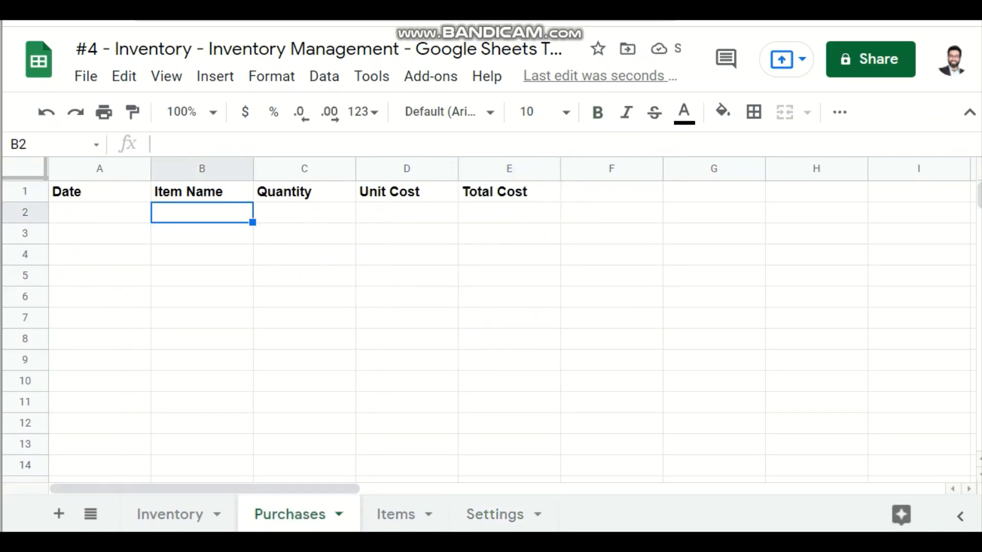
left_click(202, 169)
key("ctrl+b")
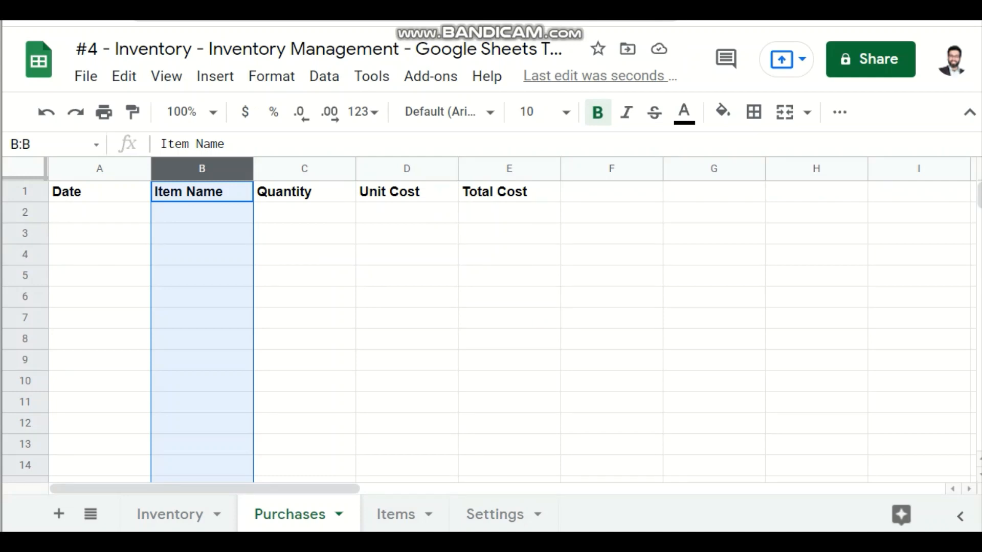
left_click(202, 192, "ctrl")
left_click(324, 76)
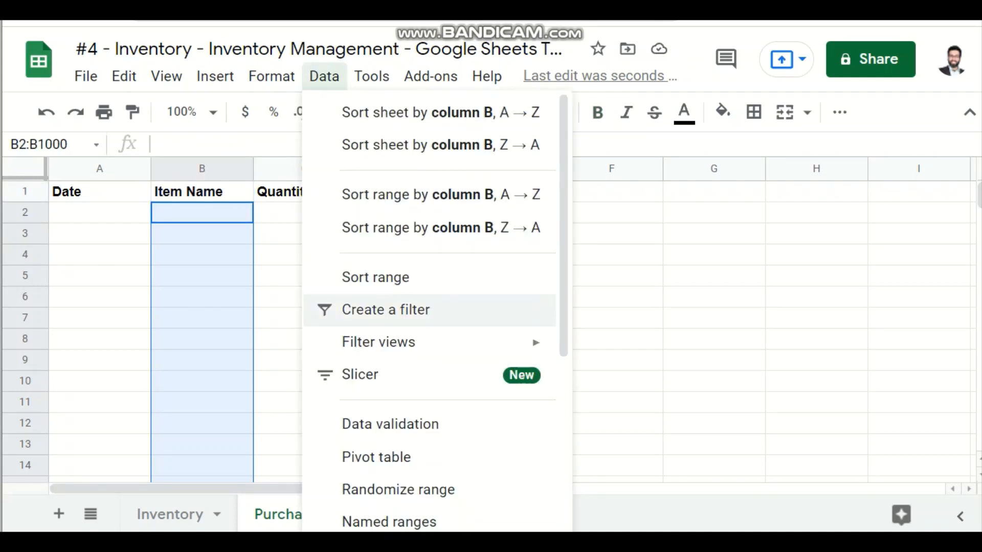
left_click(390, 425)
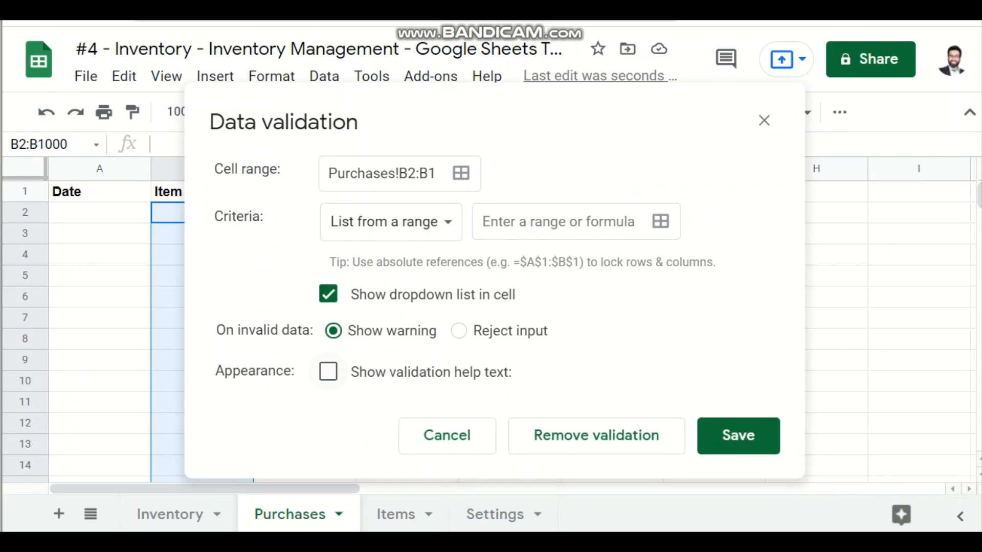
left_click(660, 221)
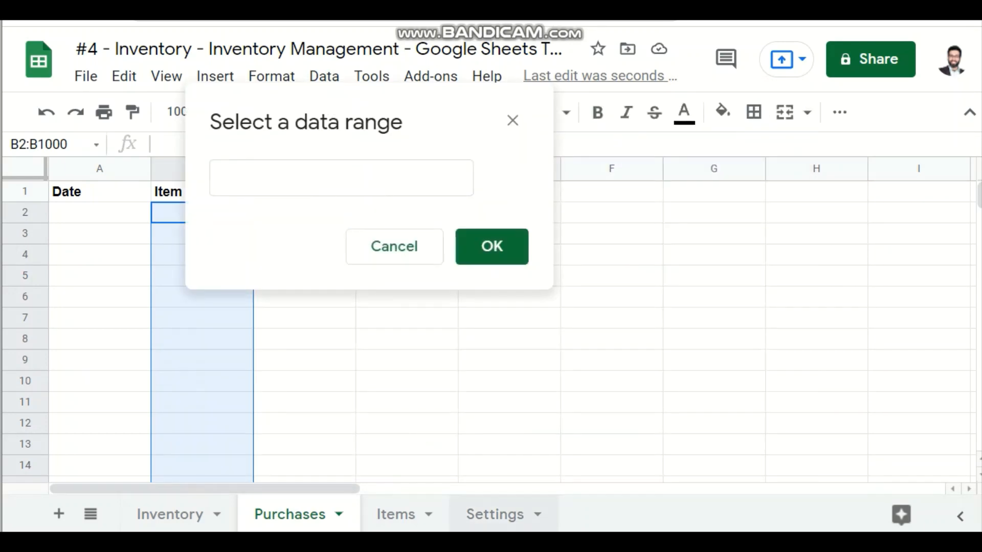
left_click(495, 514)
left_click_drag(434, 121, 868, 227)
left_click(509, 169)
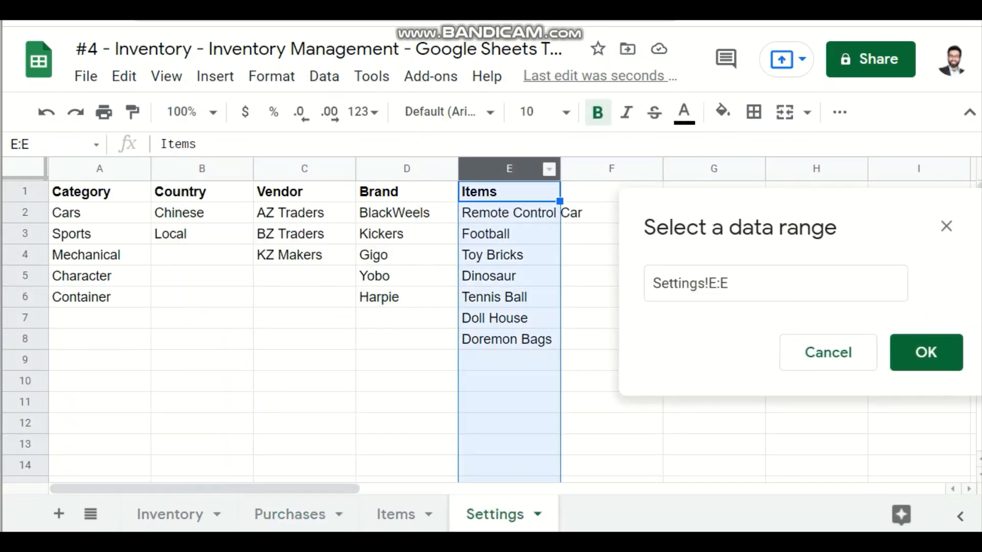
left_click(509, 192, "ctrl")
left_click(926, 352)
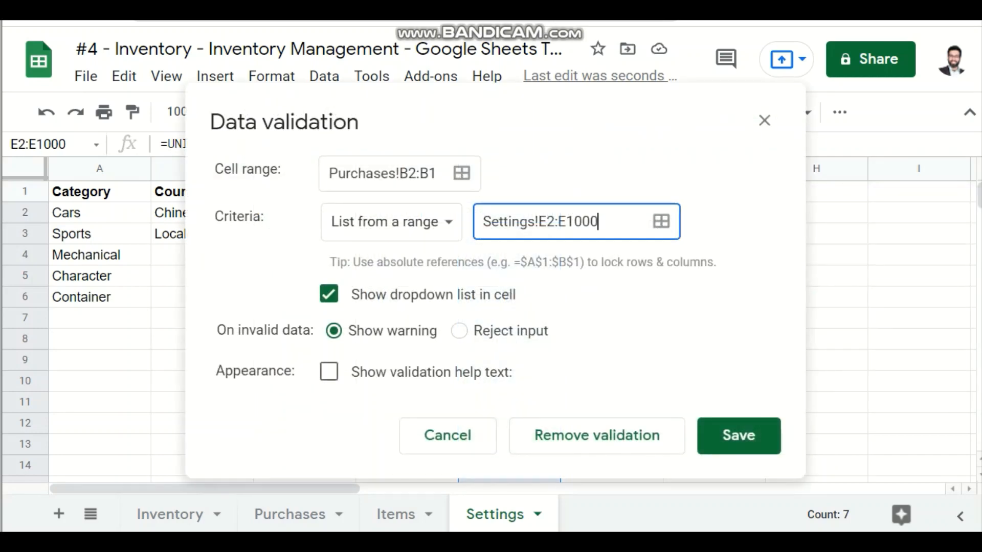
left_click(739, 434)
left_click(290, 515)
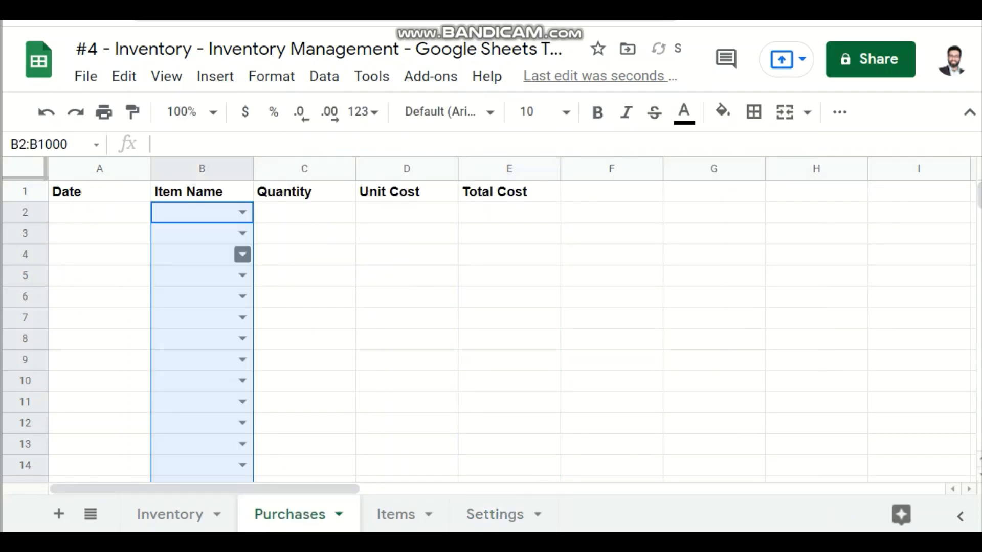
left_click(202, 234)
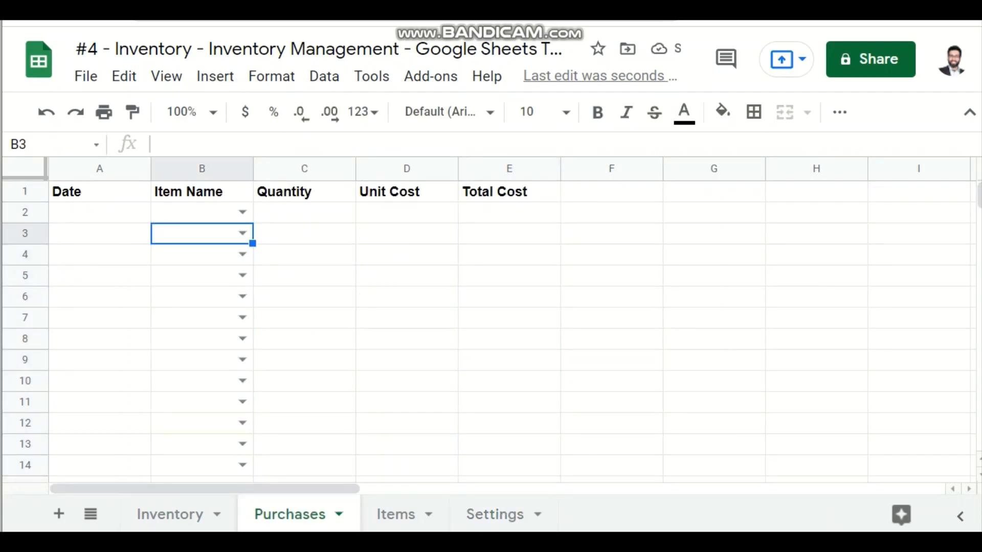
Step: Set the first purchase in row 2 to date 2021-10-14 and item Football
double_click(100, 213)
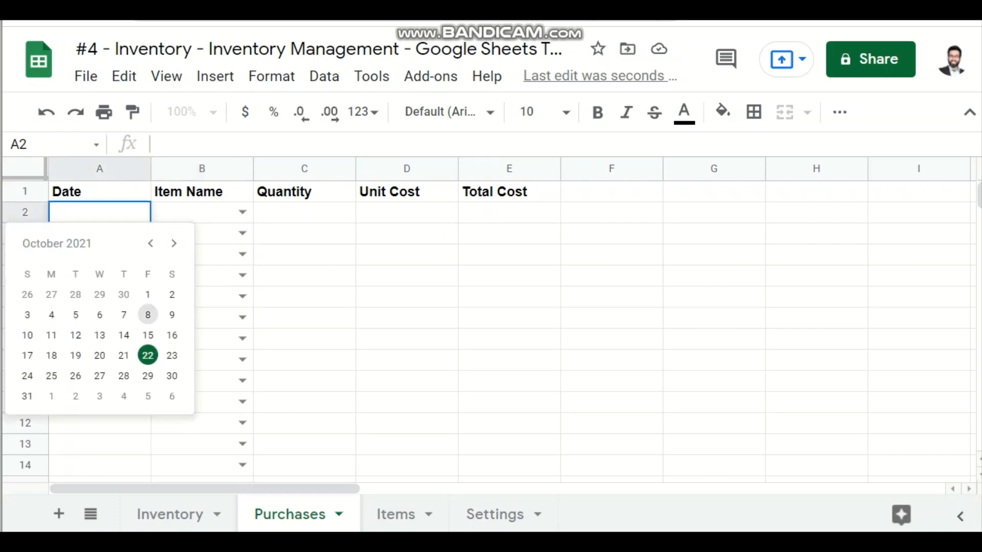
left_click(124, 335)
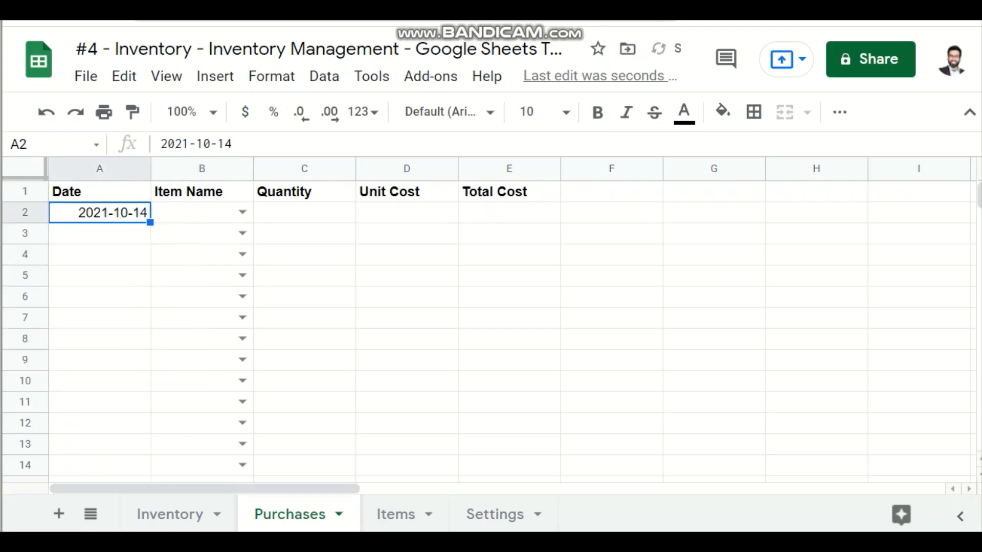
left_click(242, 212)
left_click(184, 263)
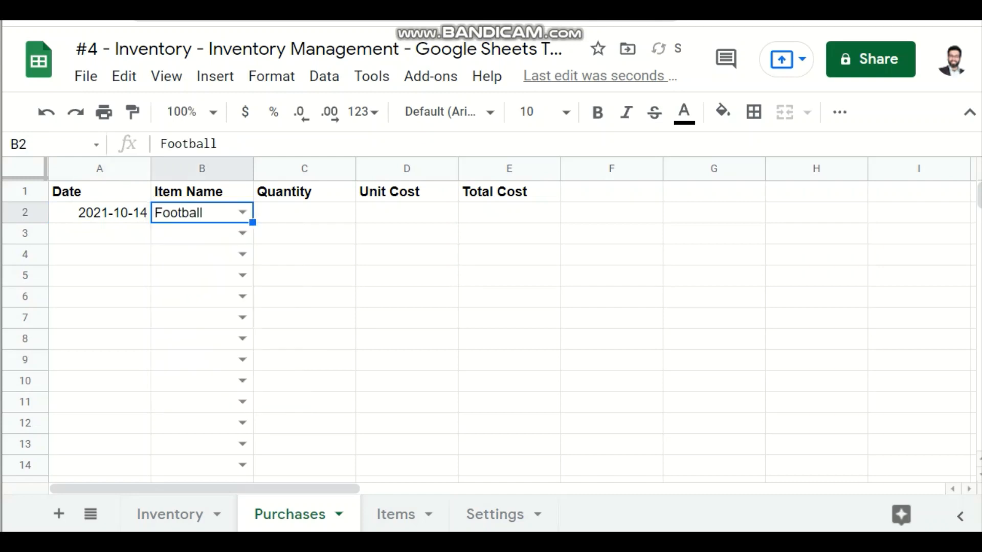
Step: Enter a quantity of 10 and a unit cost of 550 for the purchase in row 2
left_click(304, 213)
type("8")
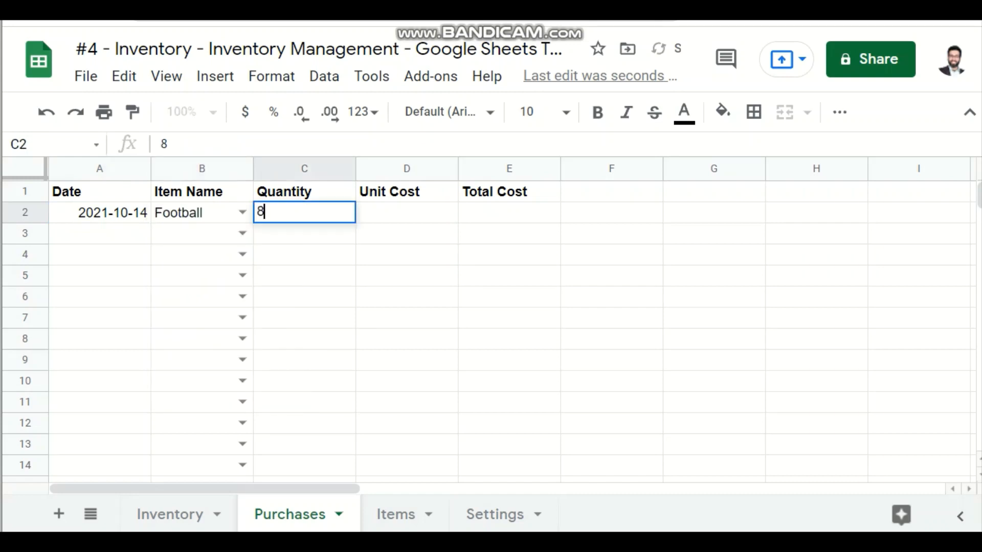
key("Tab")
key("Left")
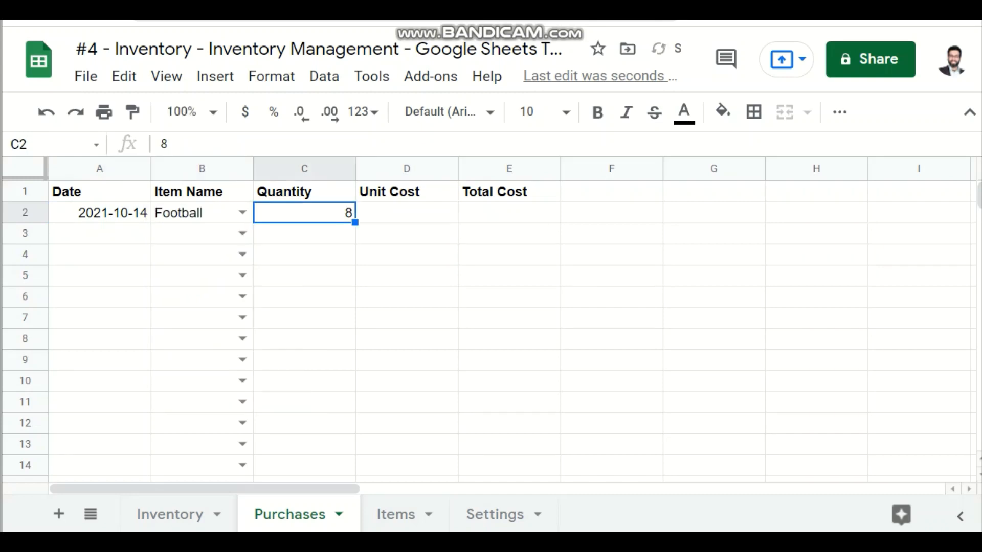
type("10")
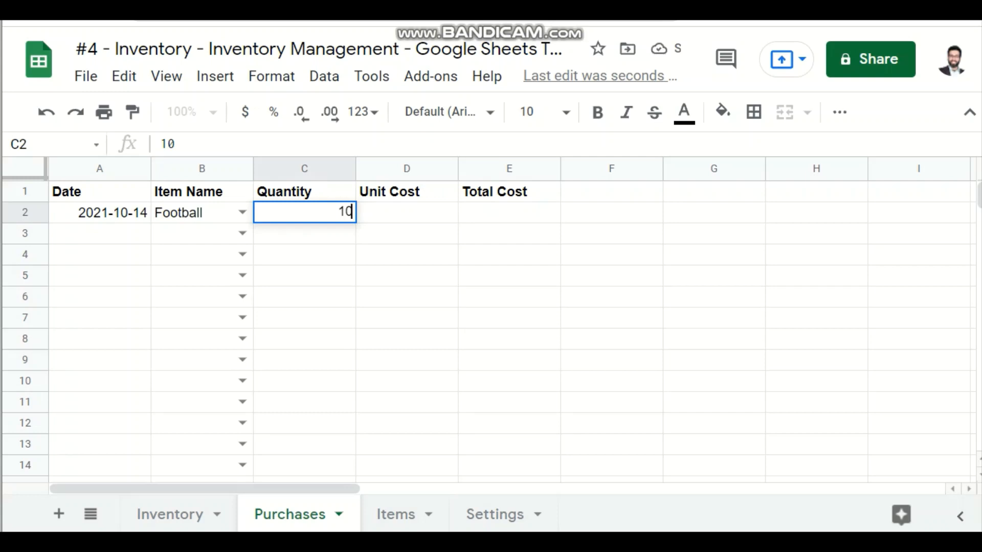
key("Return")
key("Up")
key("Right")
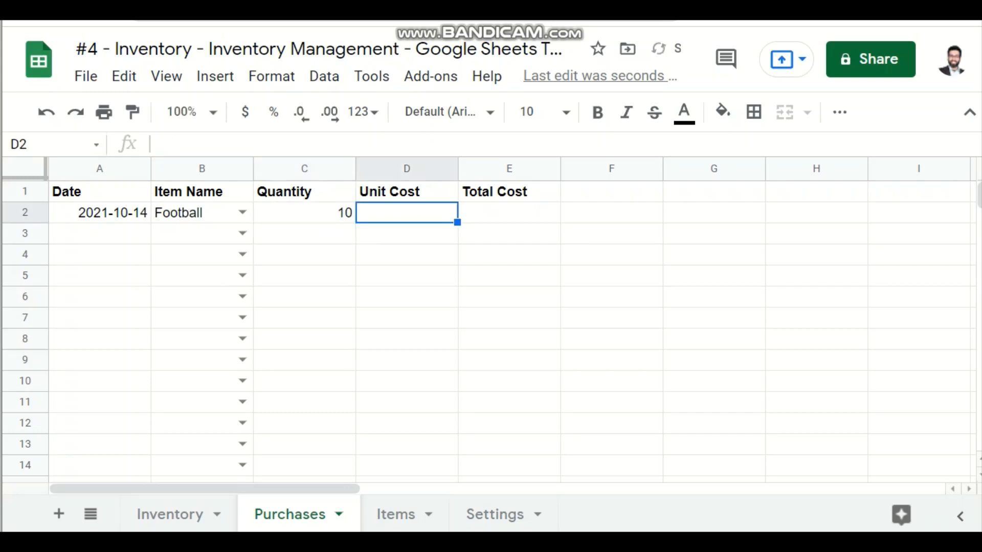
type("550")
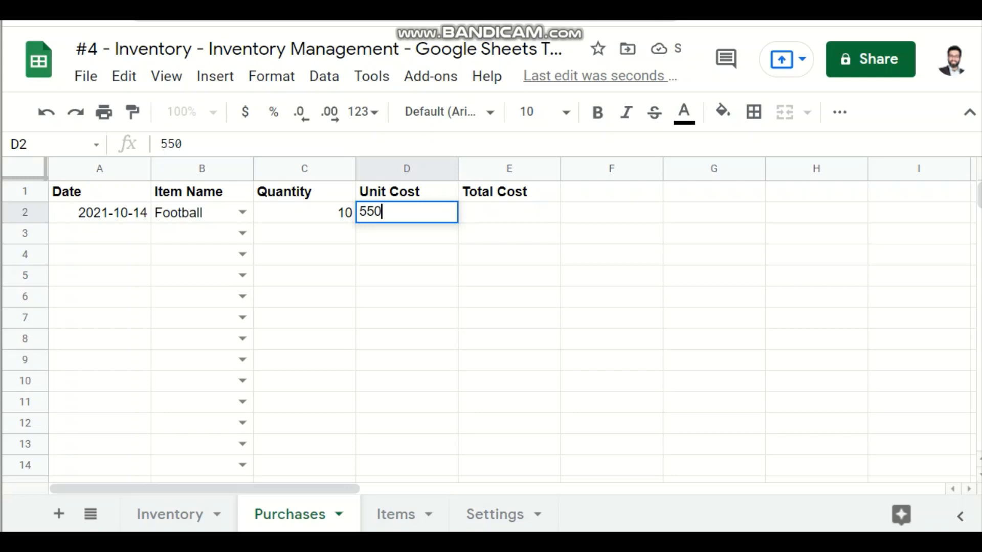
key("Return")
key("Up")
key("Right")
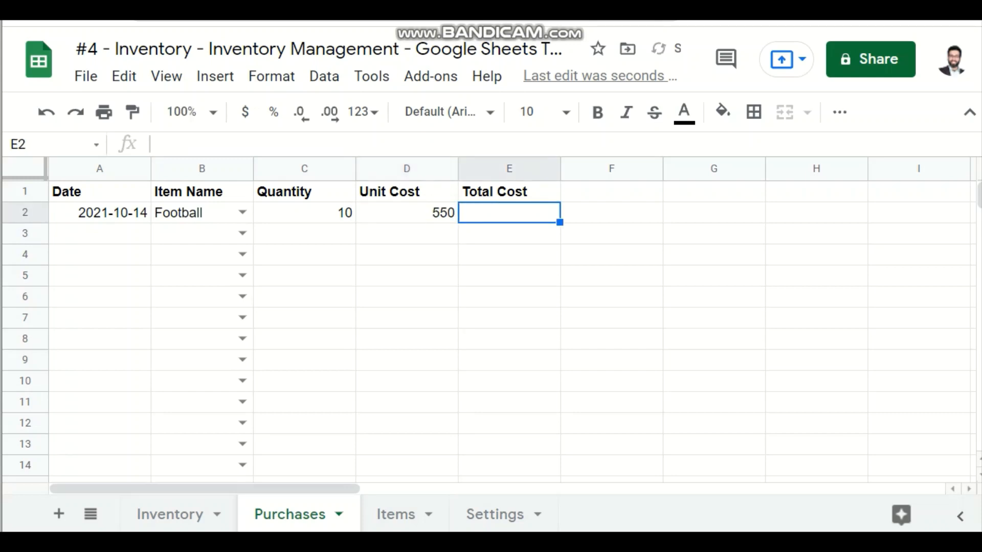
Step: Enter the formula =C2*D2 in the Total Cost cell E2 of the Purchases sheet
type("1")
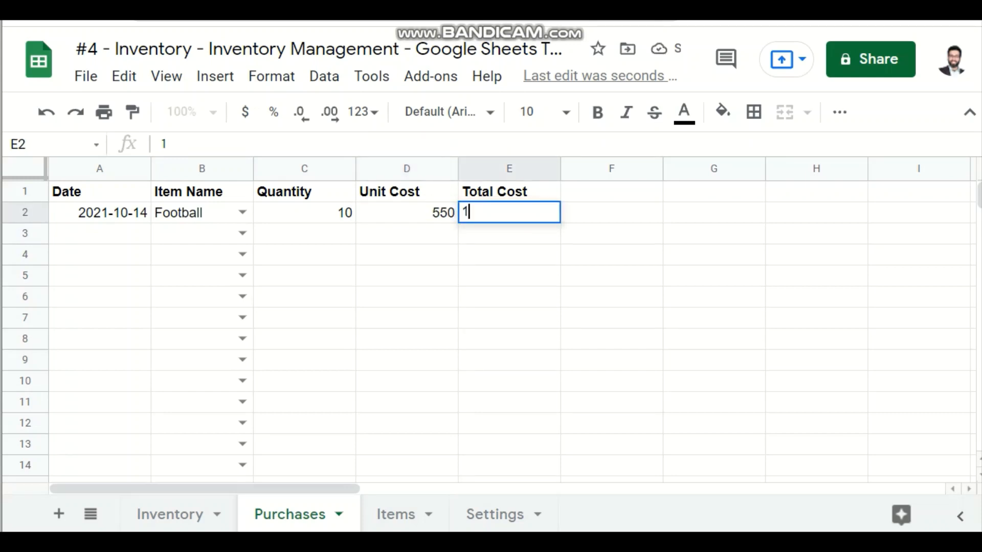
key("Escape")
type("=")
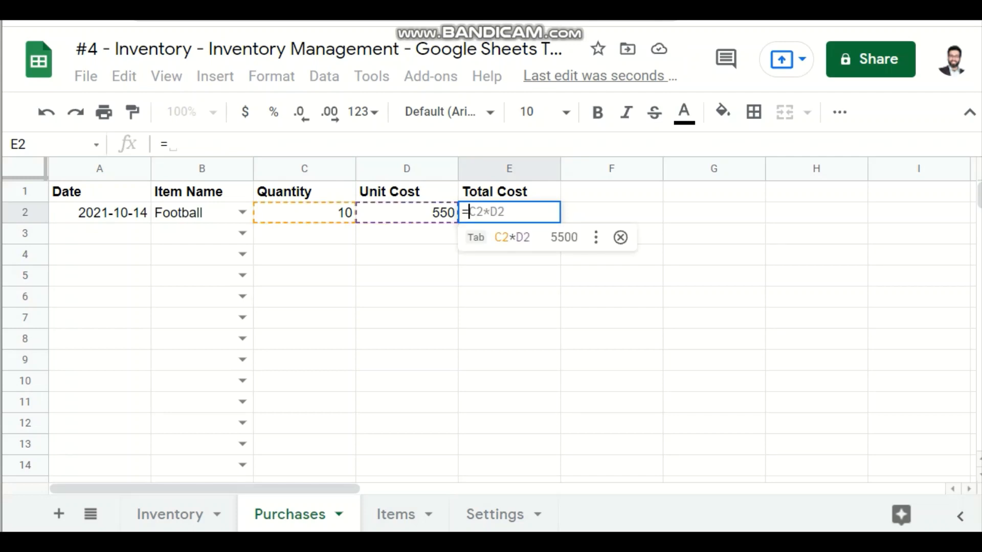
key("Tab")
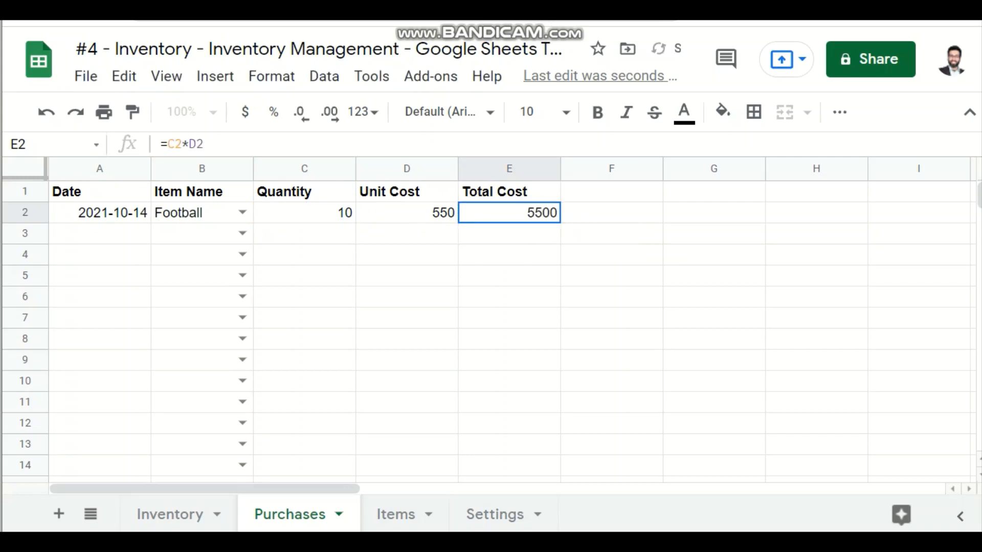
Step: Wrap the E2 formula in an IF that leaves it blank without a quantity: =if(C2="","",C2*D2)
key("Return")
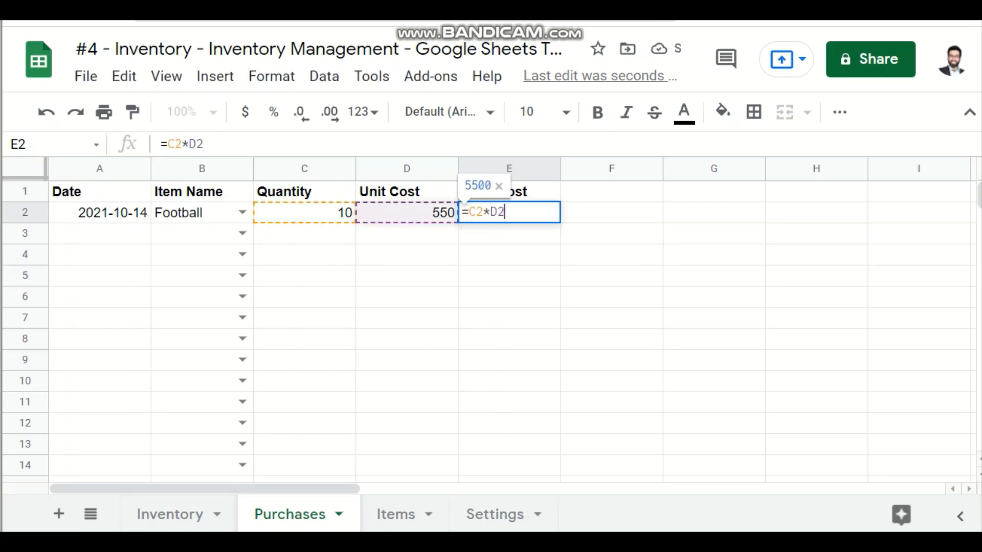
key("Left")
key("Left")
key("Left")
key("Left")
key("Left")
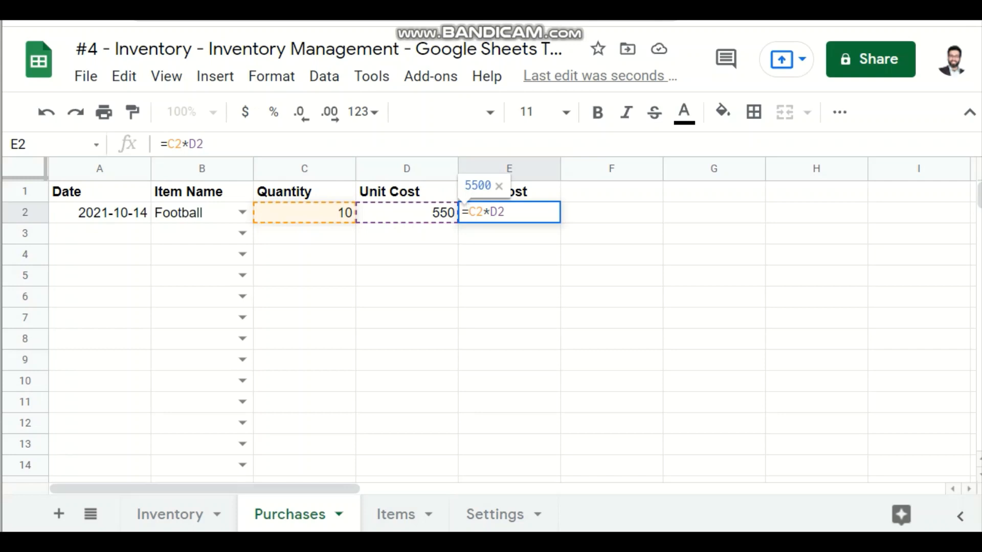
type("if(")
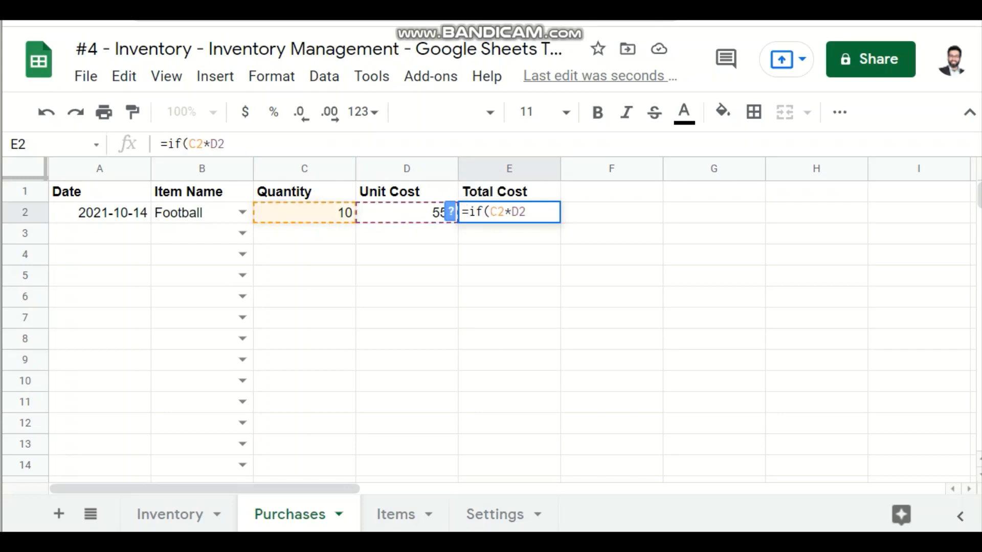
type("c2=")
type("\"\",")
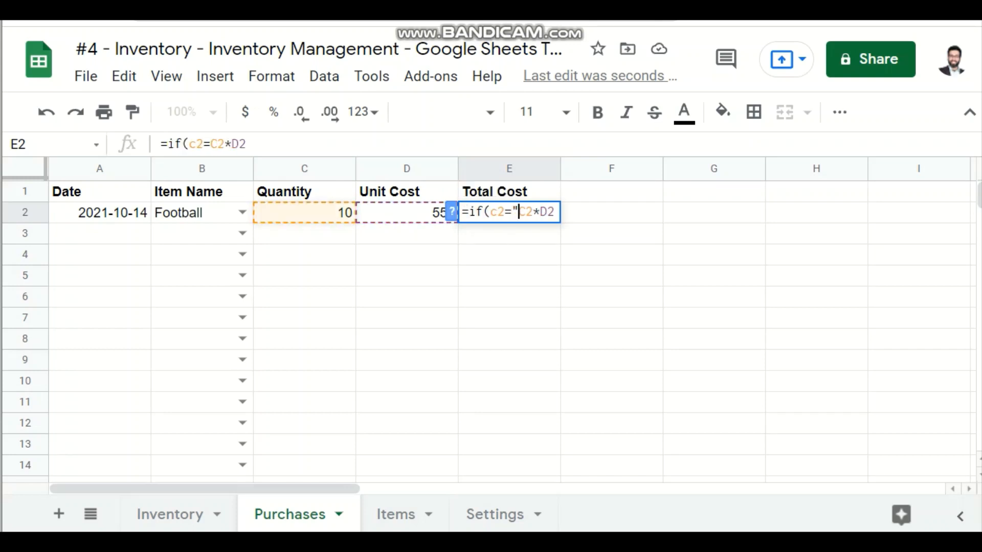
type("\"\",")
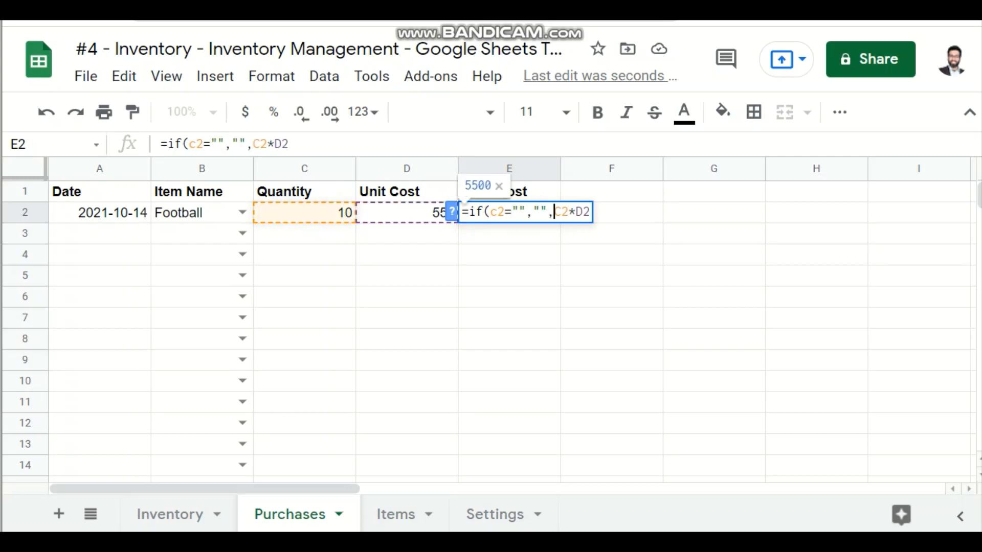
key("Right")
key("Right")
key("Right")
key("Right")
key("Right")
type(")")
key("Return")
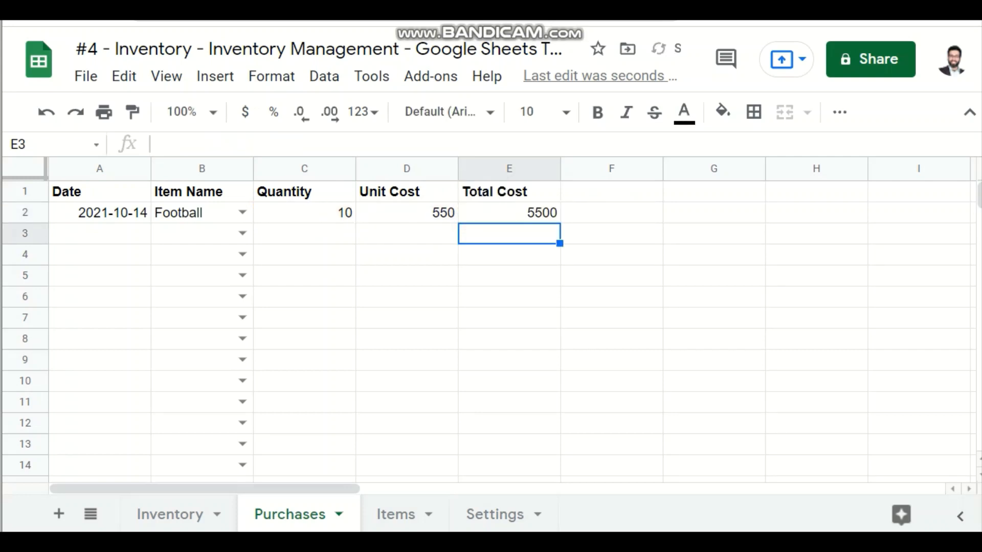
left_click(511, 213)
left_click_drag(557, 222, 557, 236)
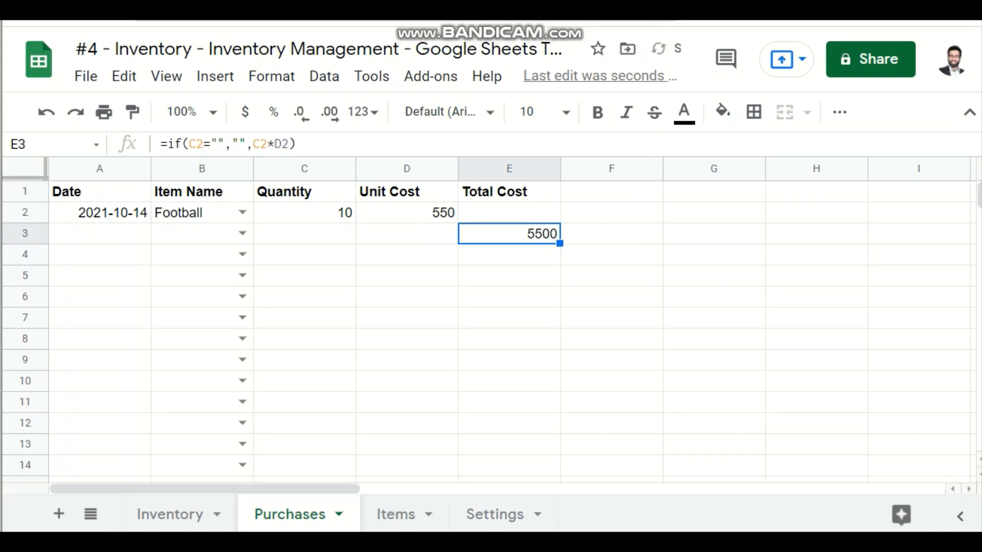
key("ctrl+z")
key("Up")
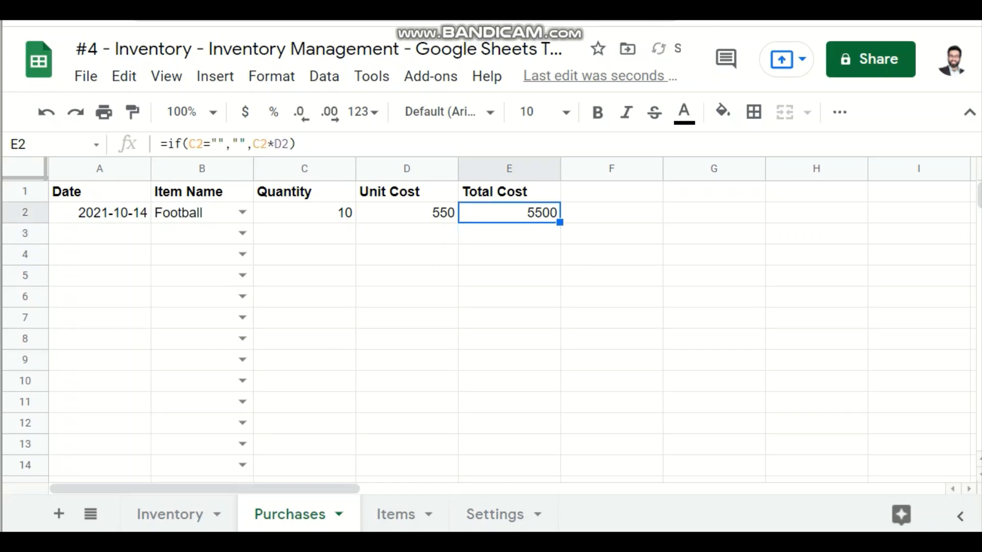
Step: Fill the Total Cost formula from E2 down through E91 on the Purchases sheet
left_click_drag(560, 222, 559, 481)
scroll(560, 460, "up", 18)
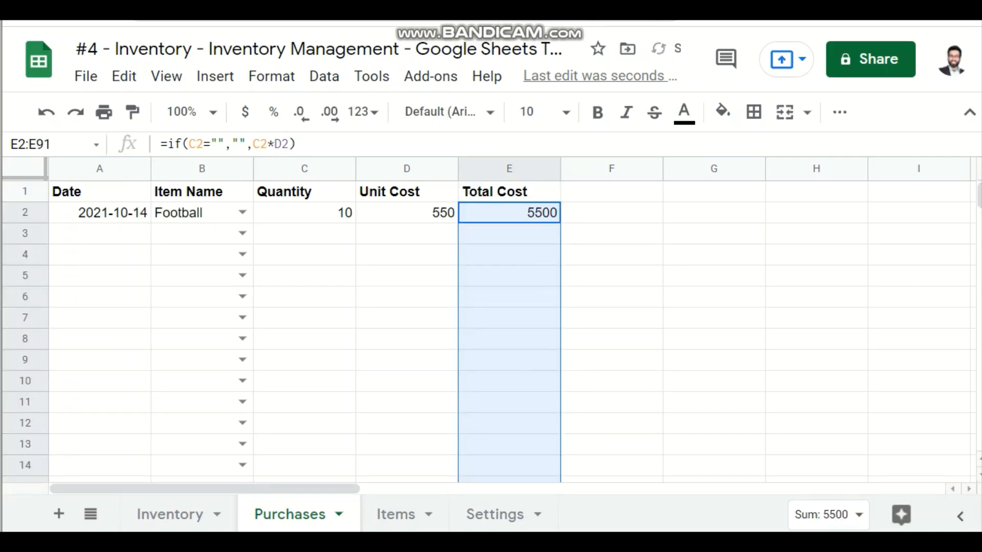
left_click(510, 234)
left_click(407, 213)
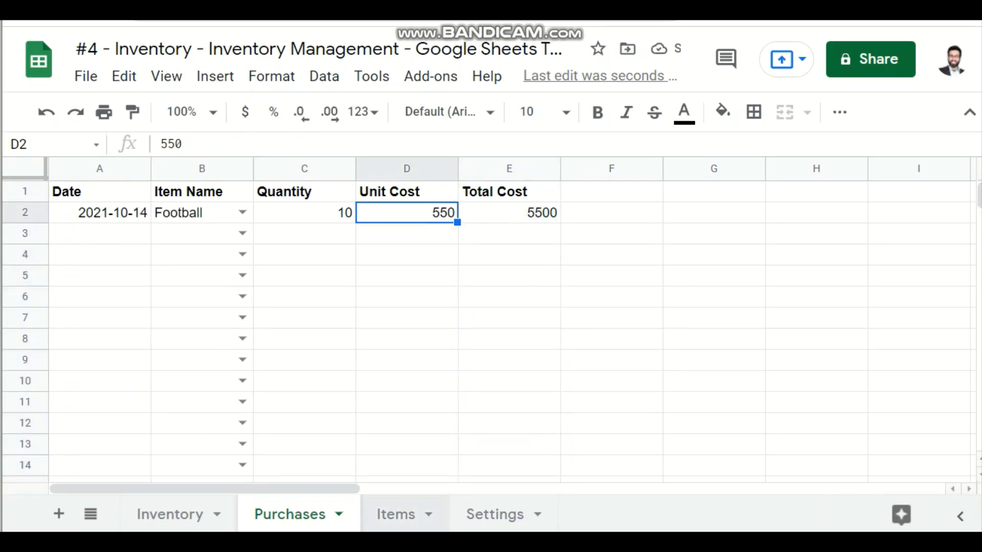
Step: Examine the Total Stock Price column on the Inventory sheet and the row 2 item name and total cost on the Purchases sheet
left_click(395, 514)
left_click(170, 513)
key("Up")
key("Up")
key("Up")
key("Up")
key("Up")
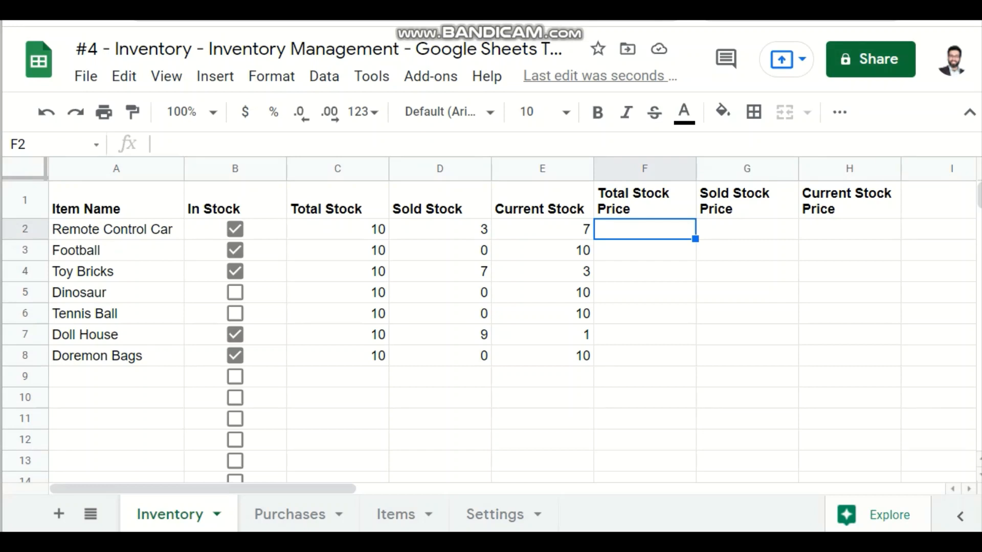
key("Return")
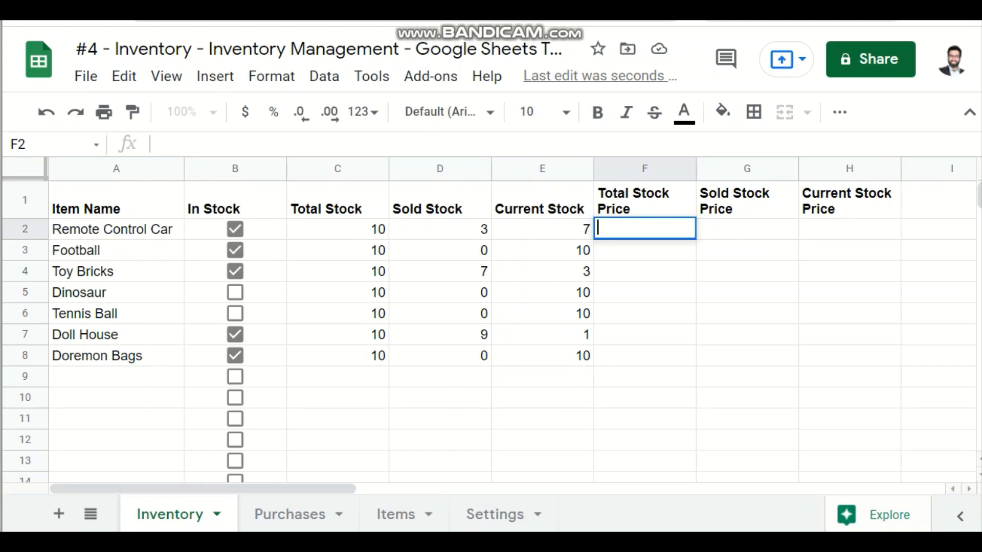
key("Return")
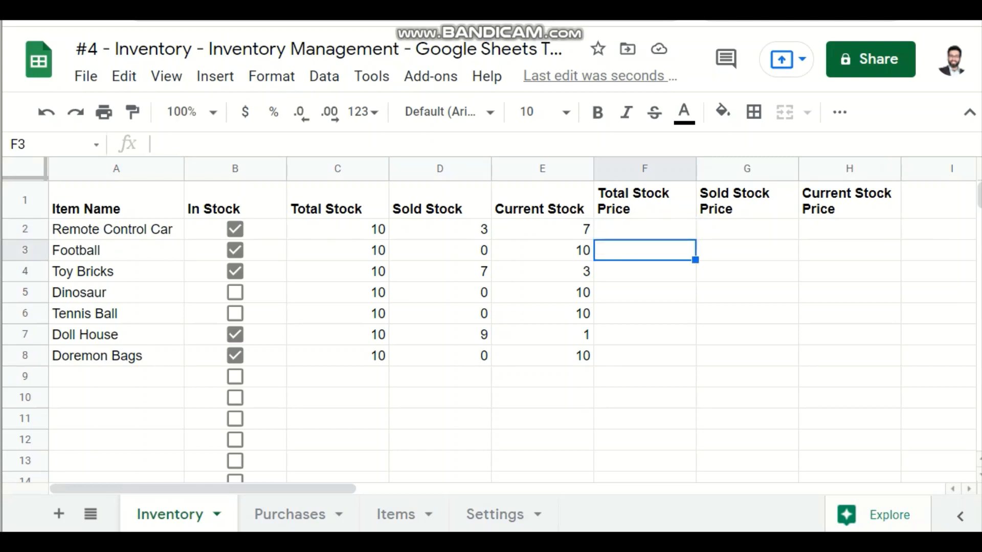
key("Up")
key("Up")
key("Down")
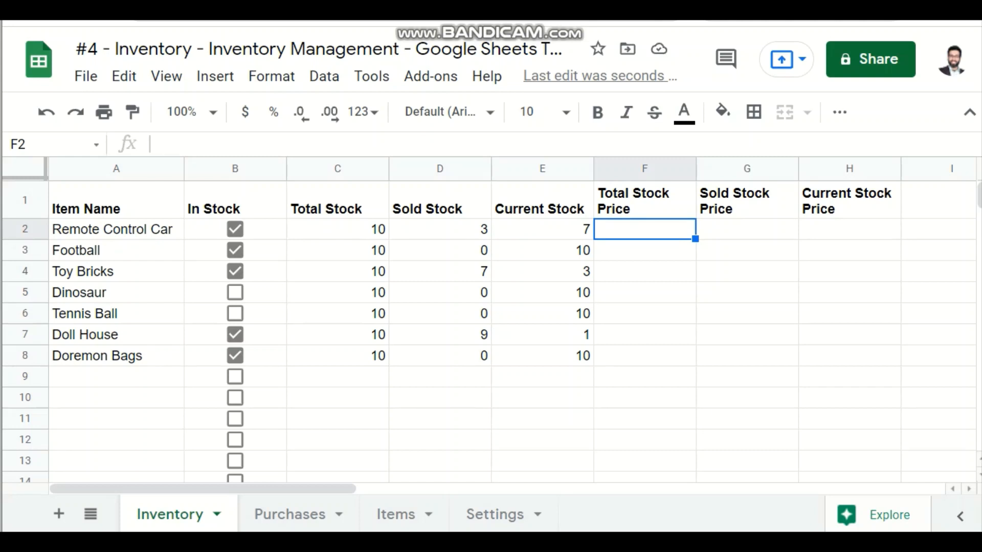
left_click(290, 514)
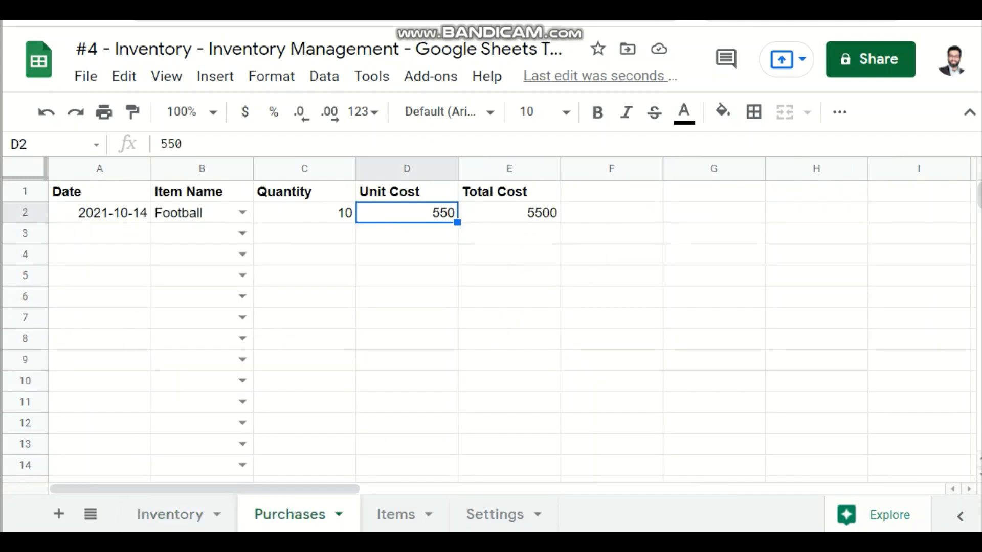
left_click(509, 213)
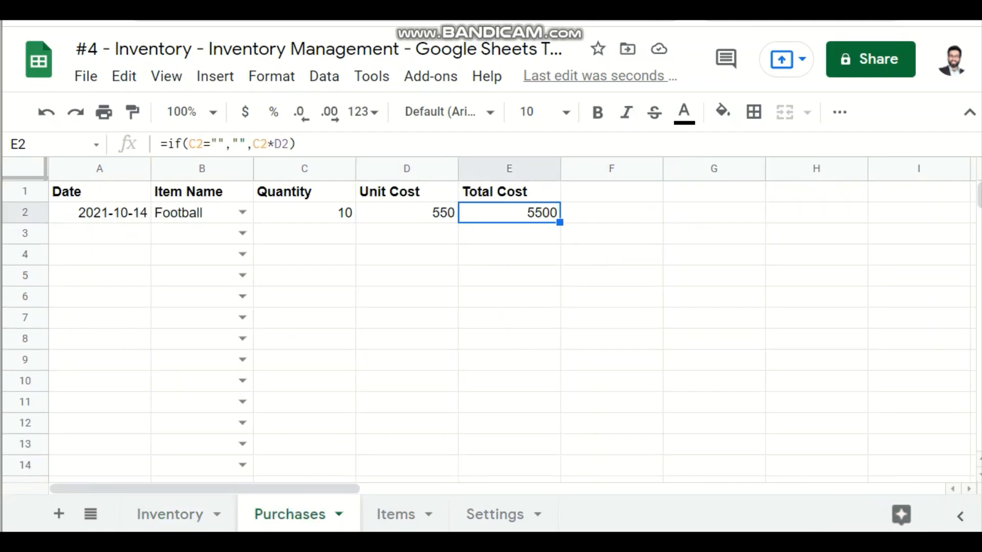
left_click(202, 212)
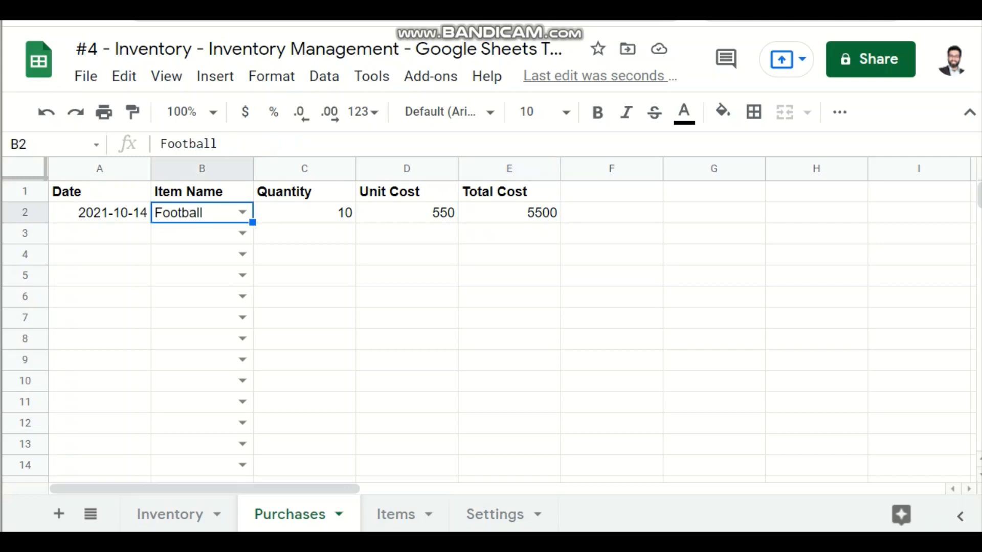
left_click(509, 212)
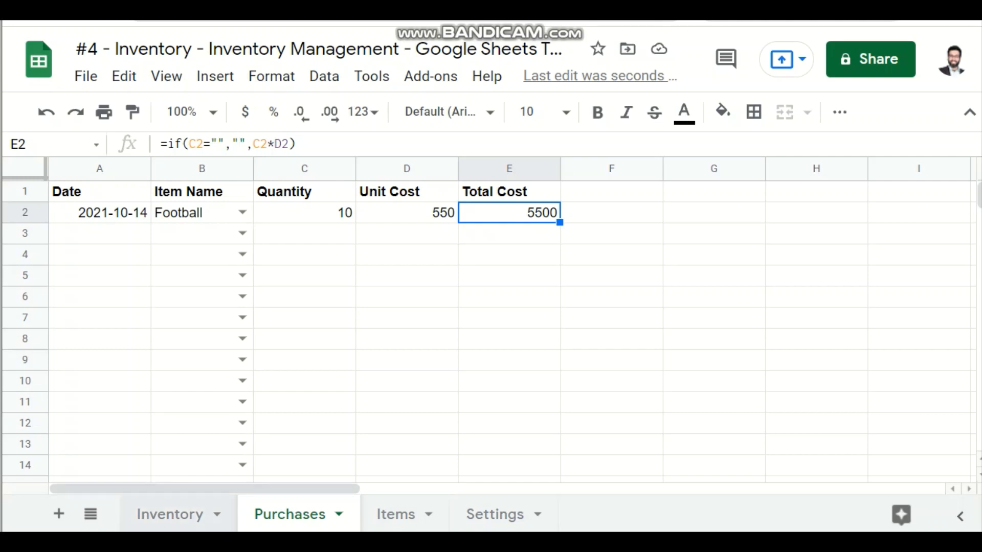
Step: Copy the item names in A2:A8 of the Inventory sheet into B2:B8 of the Purchases sheet as plain values
left_click(169, 514)
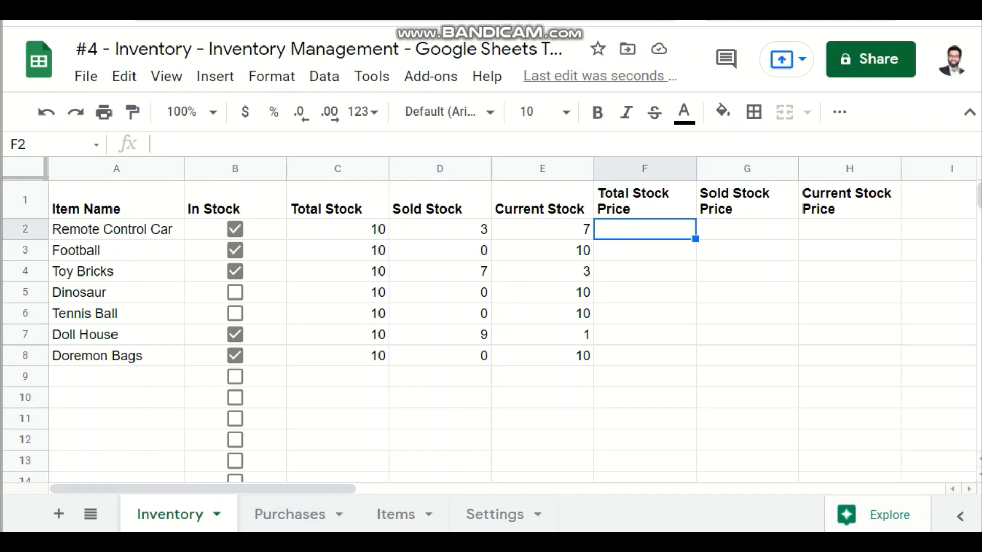
left_click_drag(116, 229, 116, 355)
key("ctrl+c")
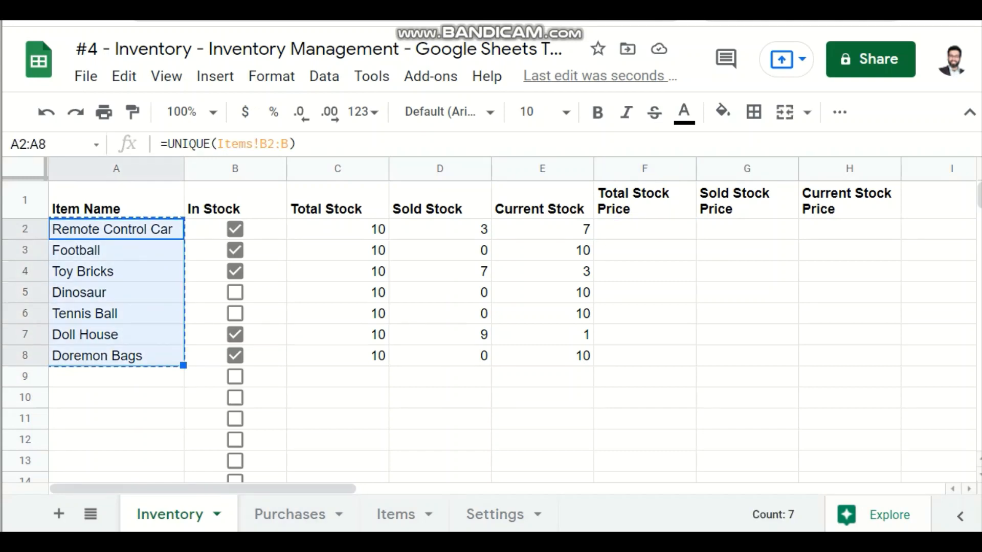
left_click(289, 514)
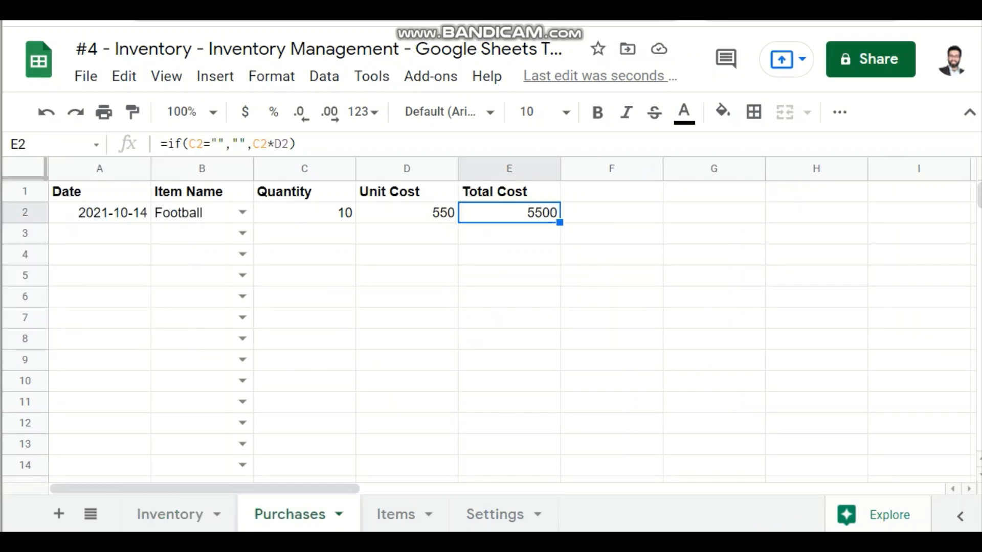
left_click(199, 212)
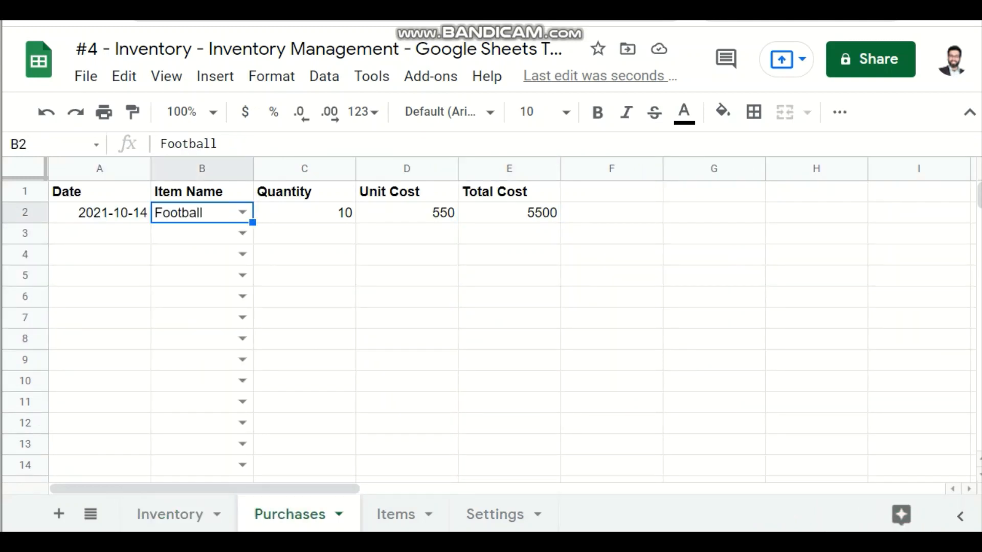
key("ctrl+v")
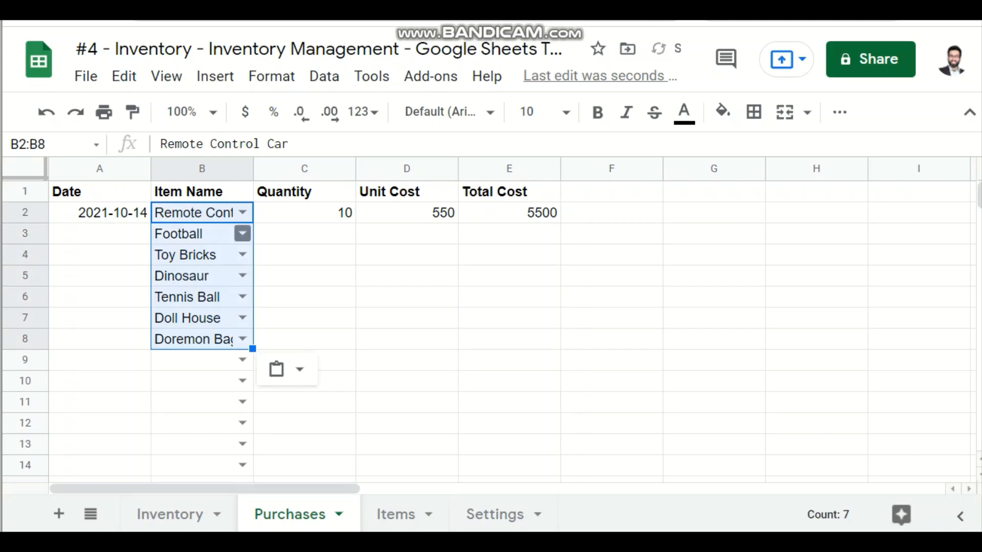
Step: Fill the quantity of 10 from C2 down through C8 on the Purchases sheet
left_click(304, 212)
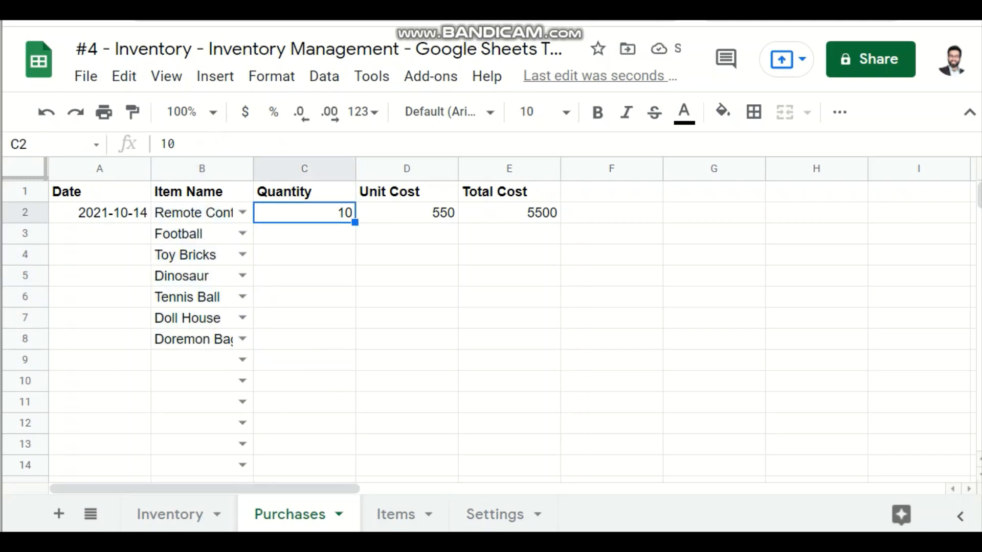
left_click_drag(304, 213, 304, 339)
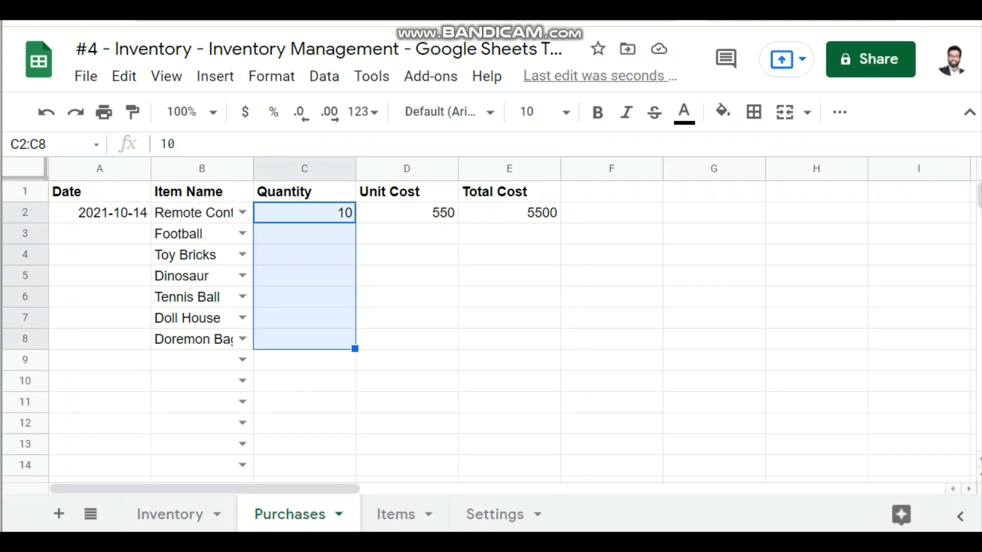
key("ctrl+d")
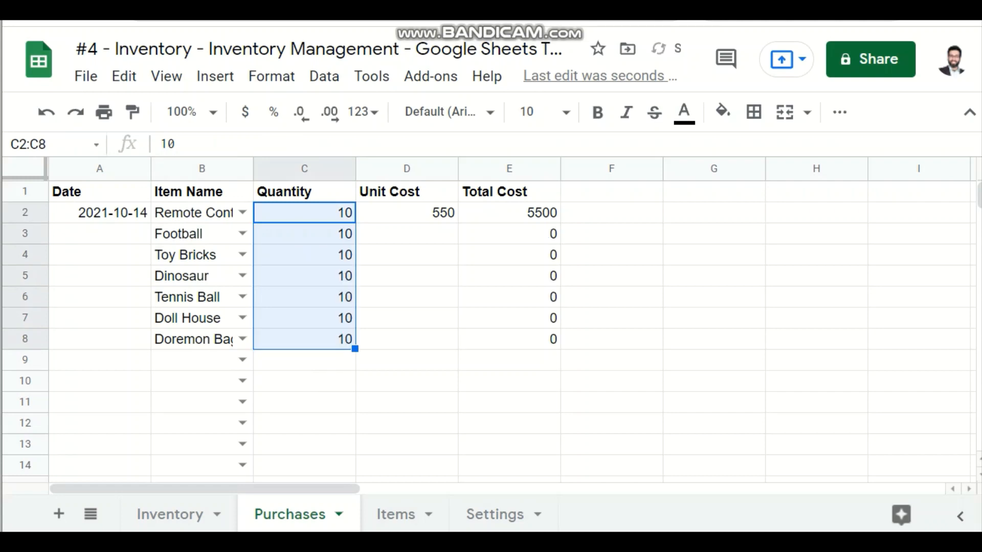
Step: Fill the date 2021-10-14 from A2 down through A8
left_click(100, 213)
key("shift+Down")
key("shift+Down")
key("shift+Down")
key("shift+Down")
key("shift+Down")
key("shift+Down")
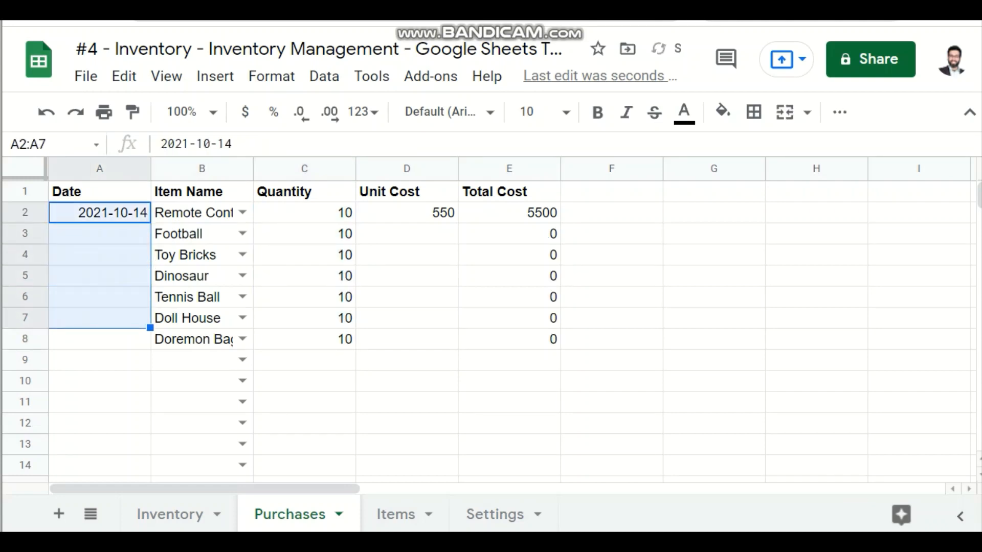
key("ctrl+d")
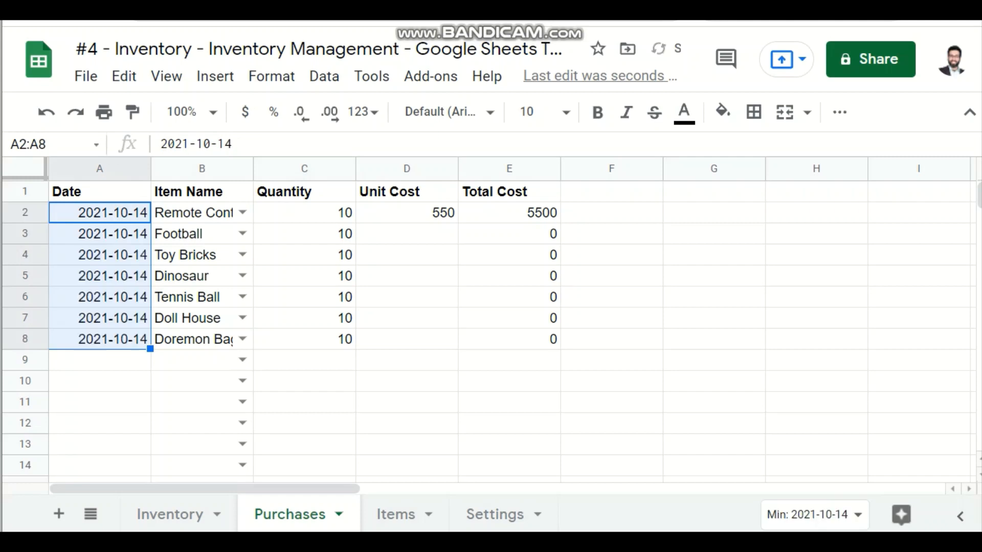
Step: Enter unit costs of 1200 for the remote control car, 550 for Football and 660 for Toy Bricks in D2:D4
key("Right")
key("Right")
key("Right")
key("Down")
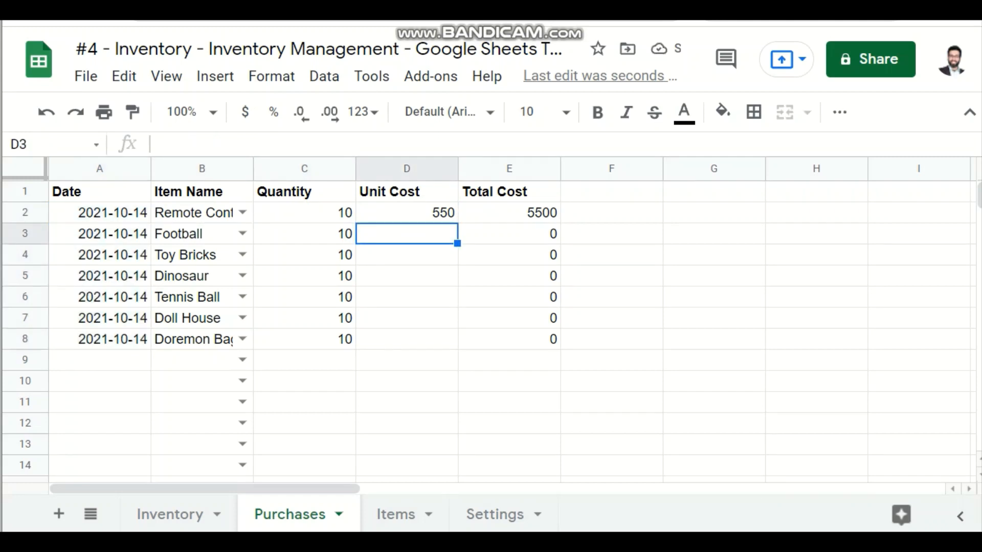
key("Up")
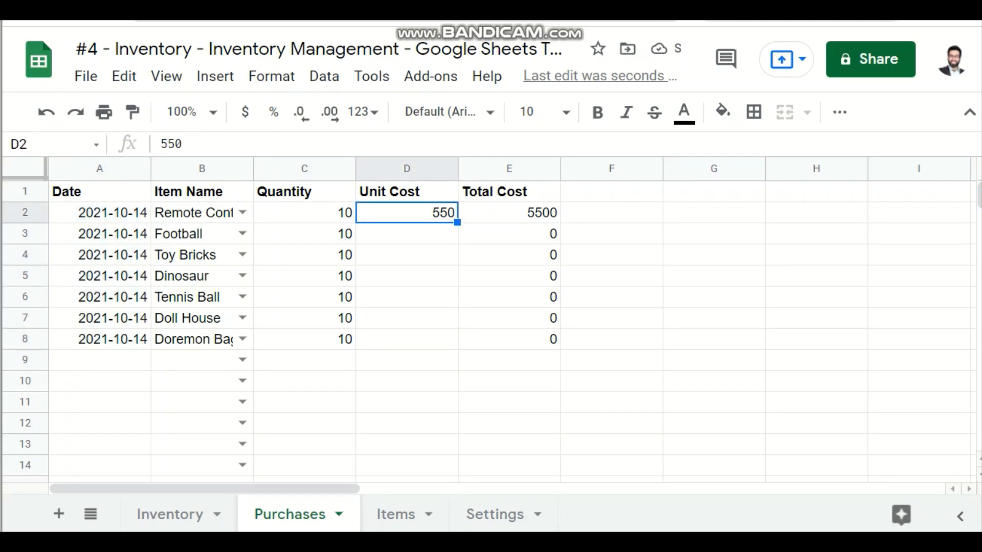
type("1200")
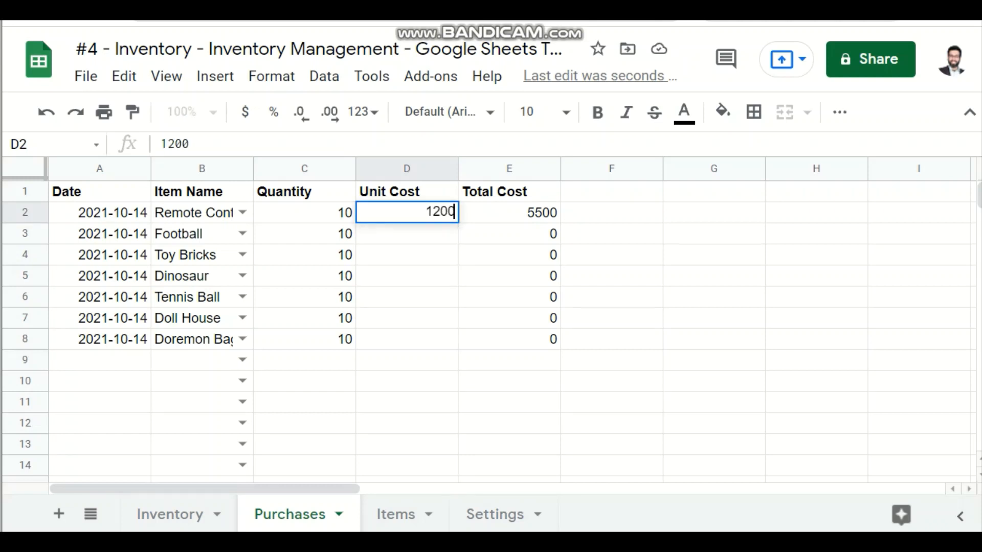
key("Return")
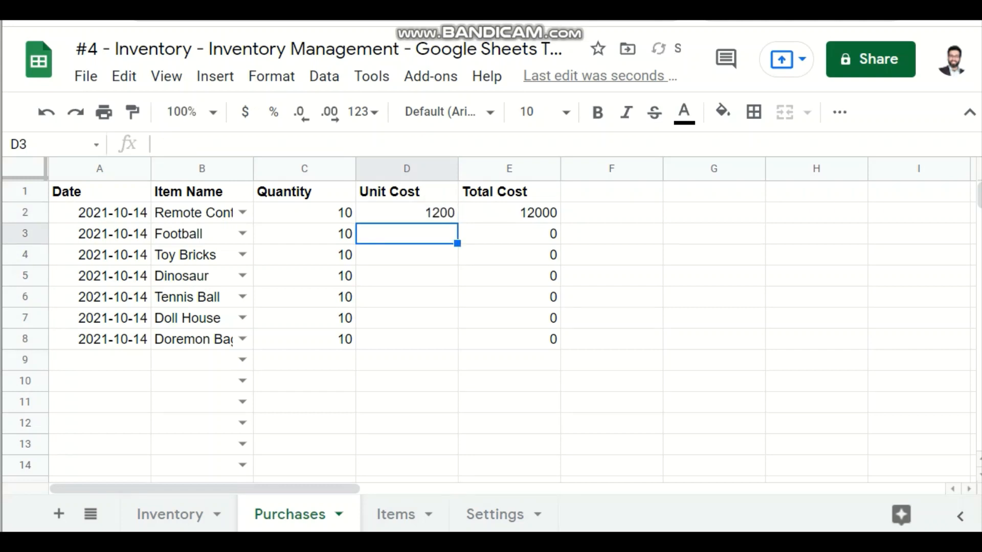
type("550")
key("Return")
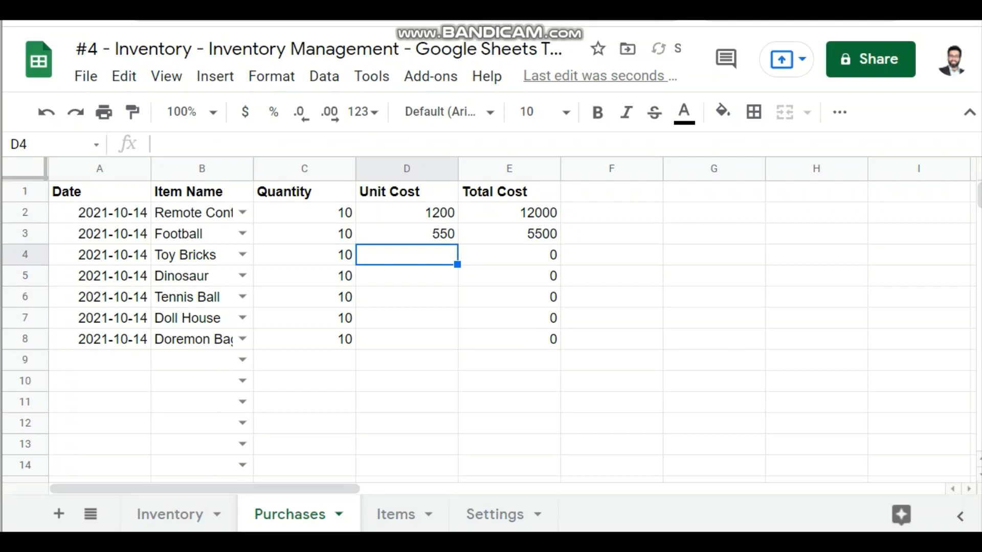
type("660")
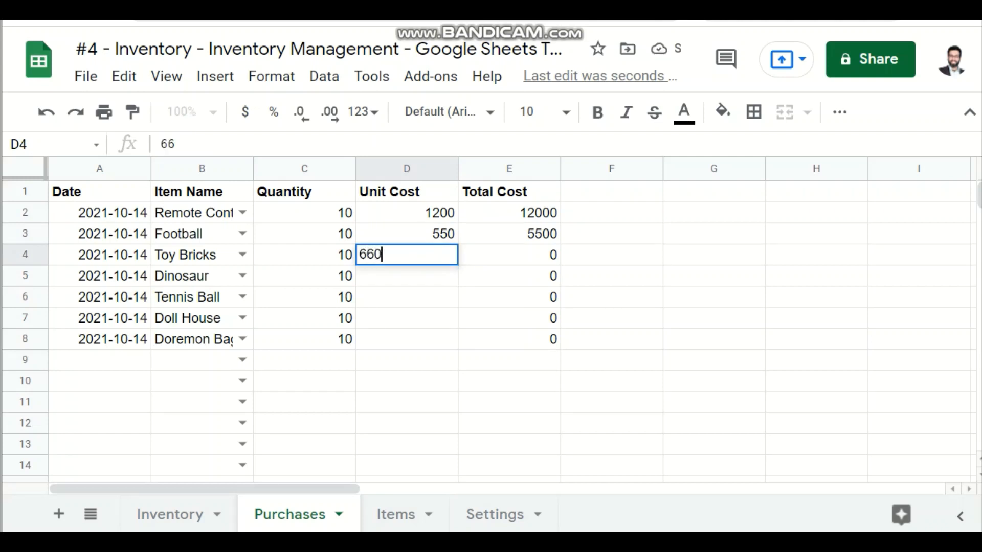
key("Return")
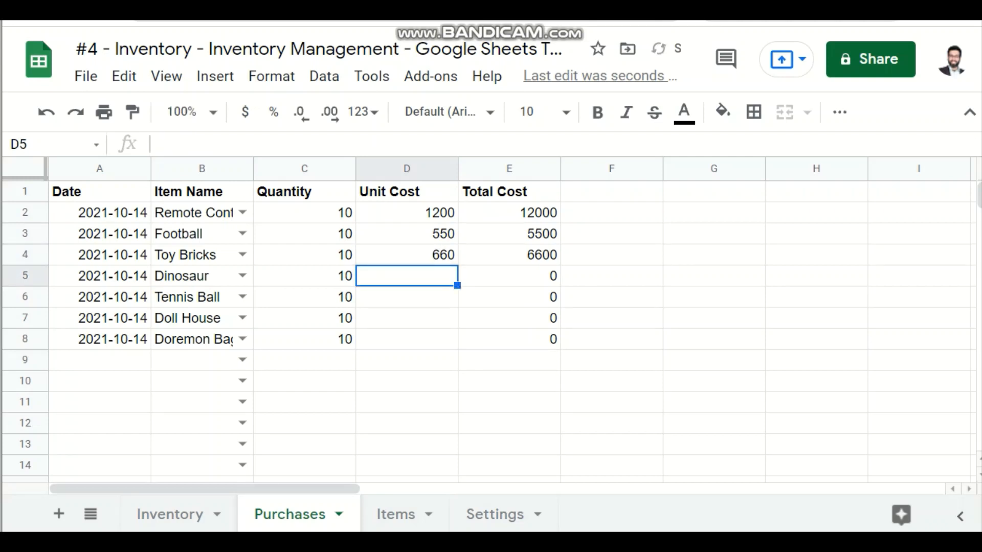
Step: Enter unit costs in D5:D8: 900 for Dinosaur, 40 for Tennis Ball, 700 for Doll House and 760 for Doremon Bags
type("900")
key("Return")
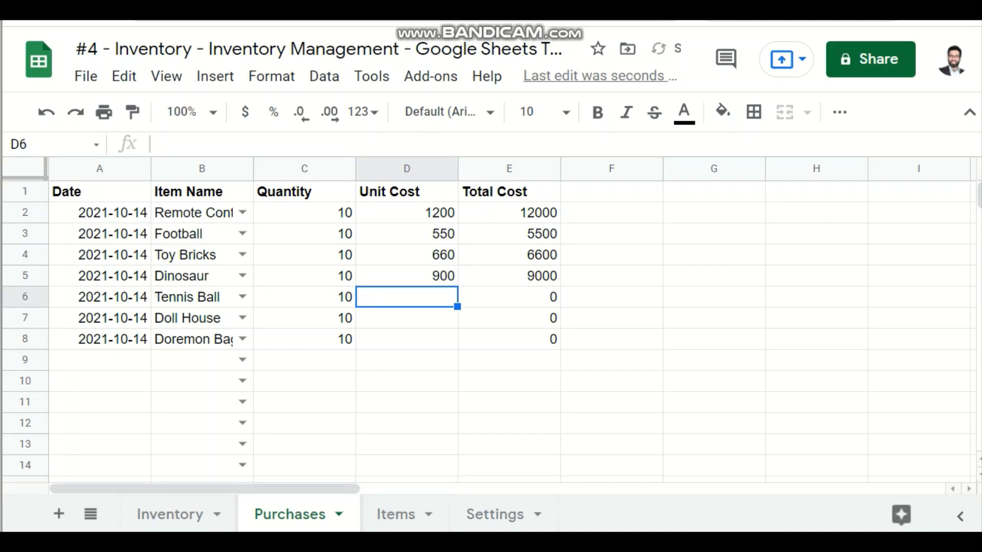
type("40")
key("Return")
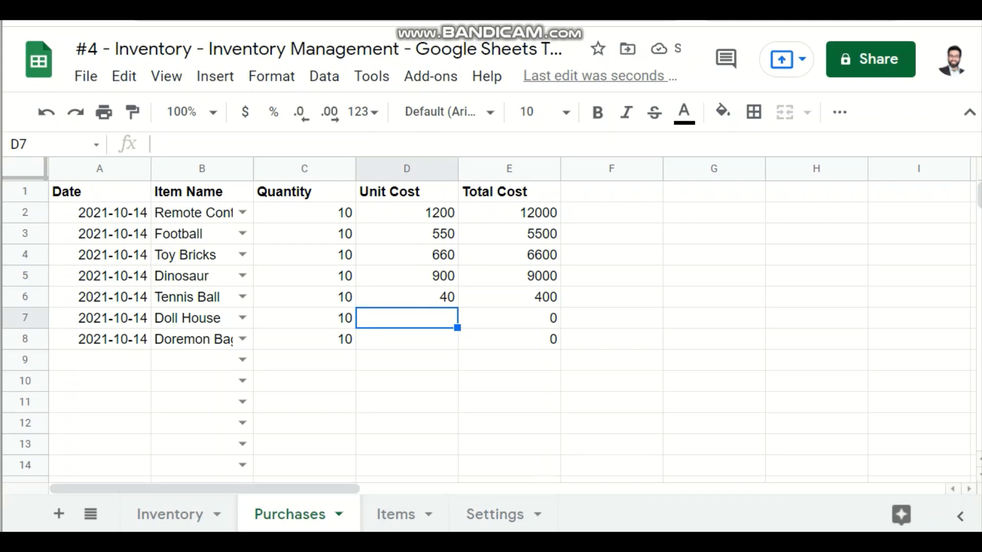
type("700")
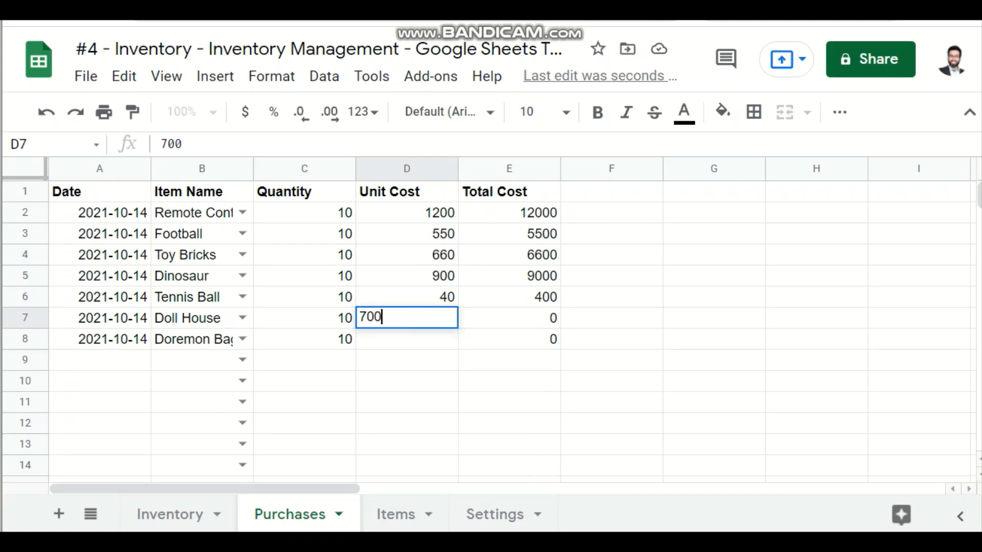
key("Return")
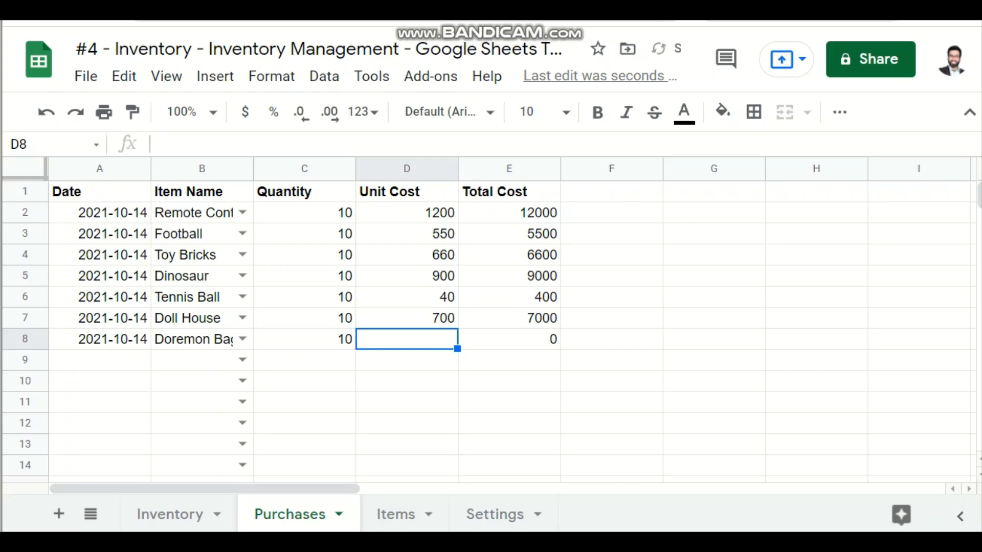
type("76")
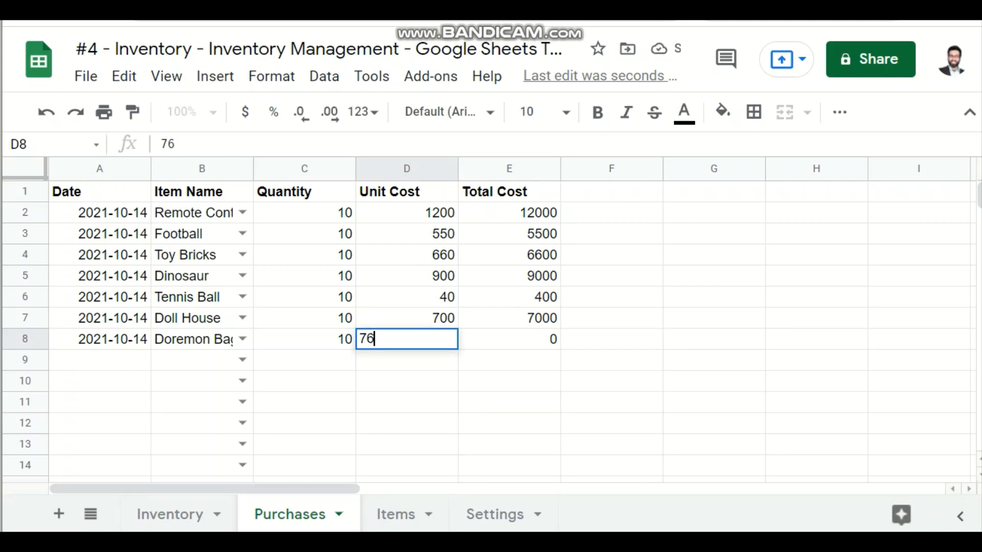
type("0")
key("Return")
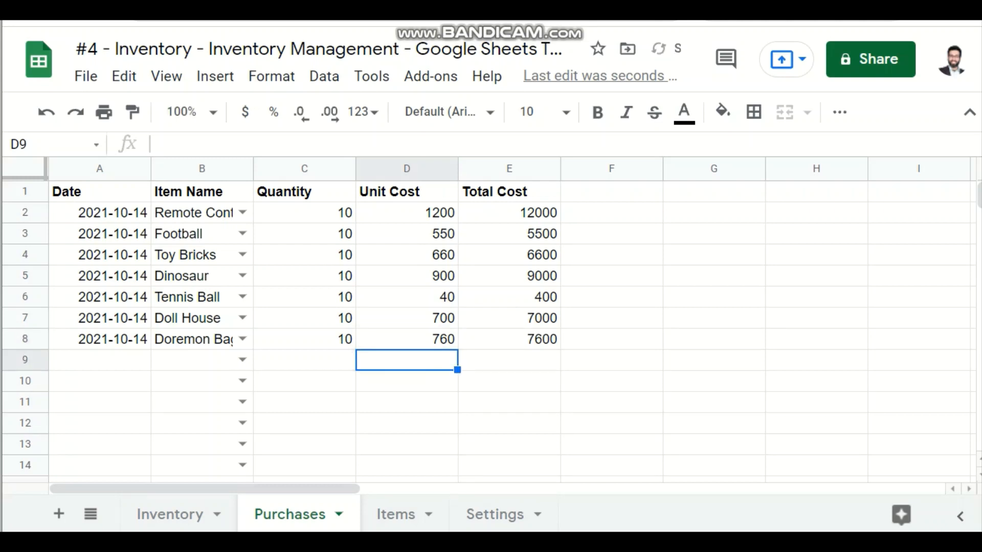
key("Up")
key("Up")
key("Right")
key("Right")
key("Up")
key("Left")
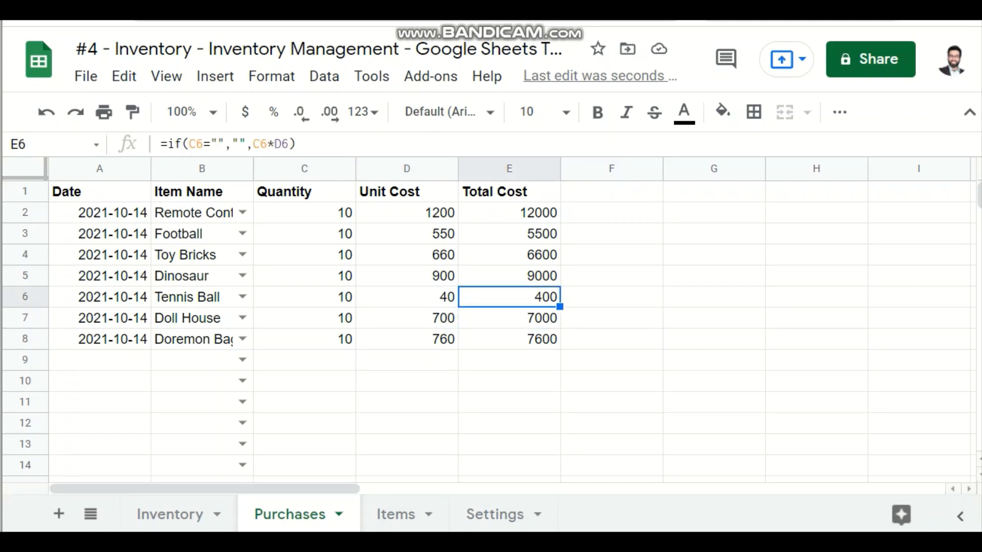
Step: Set the date in A9 to 2021-10-15 and fill it down through A13
double_click(100, 360)
left_click(147, 267)
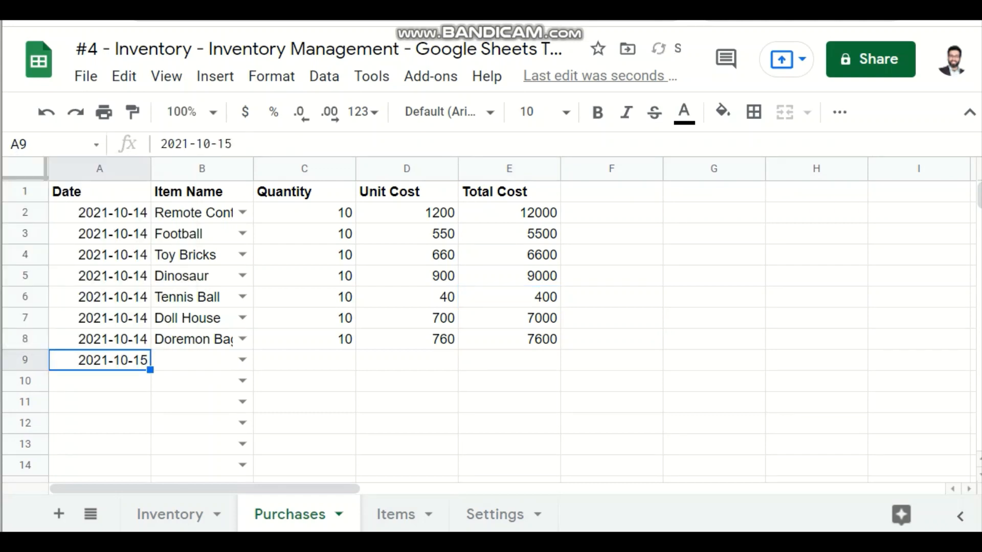
scroll(491, 330, "down", 3)
scroll(491, 330, "up", 2)
key("shift+Down")
key("shift+Down")
key("shift+Down")
key("shift+Down")
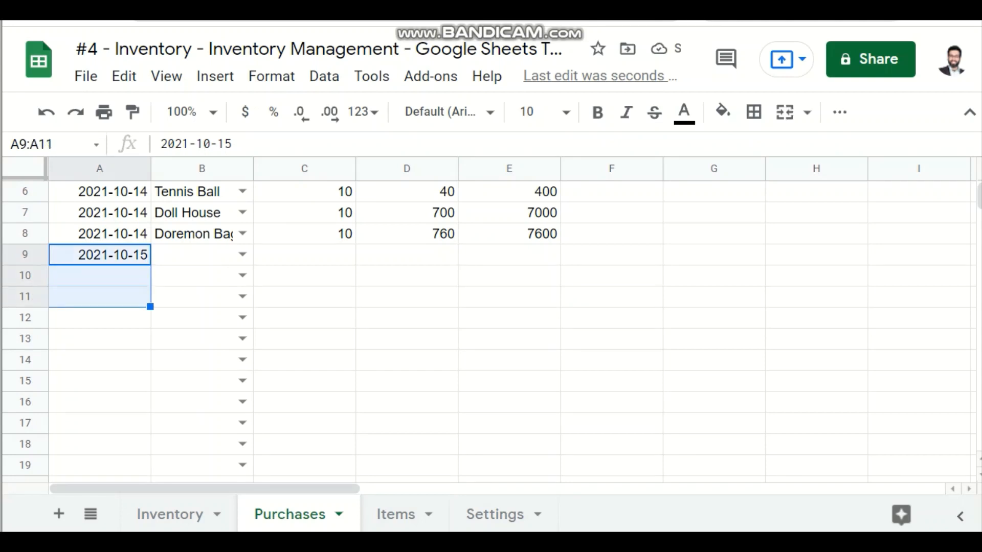
key("ctrl+d")
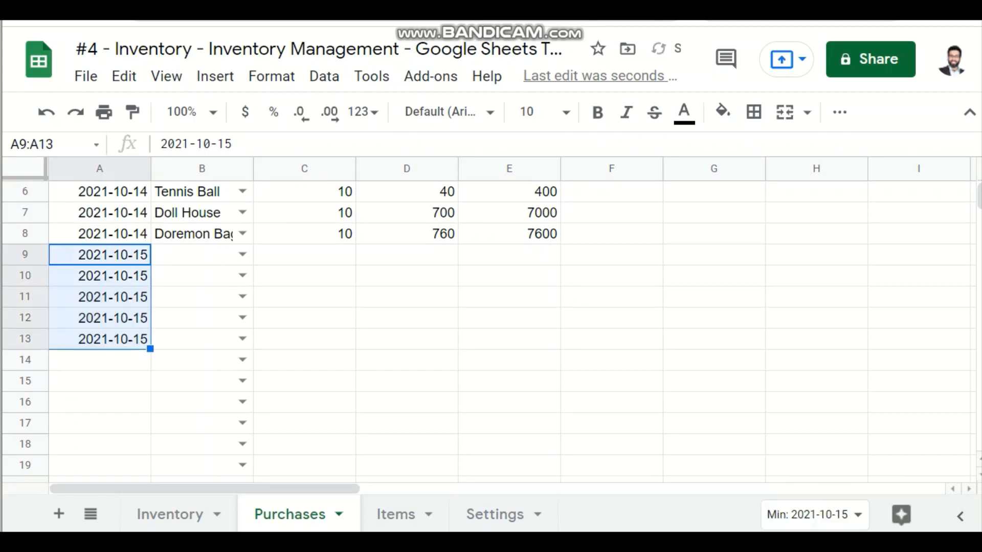
scroll(242, 297, "up", 2)
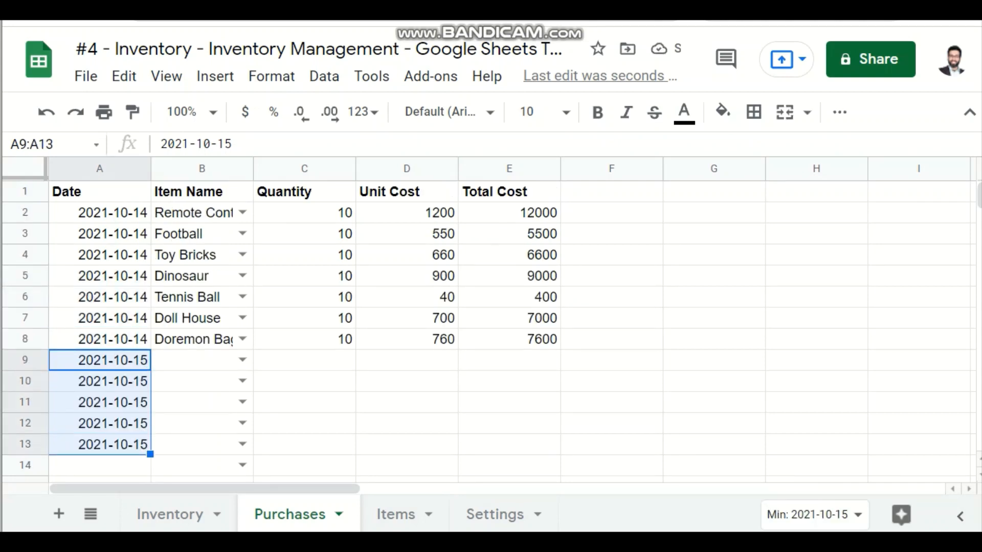
Step: Copy the item names from Toy Bricks to Doremon Bags in B4:B8 into B9:B13
left_click_drag(194, 339, 195, 276)
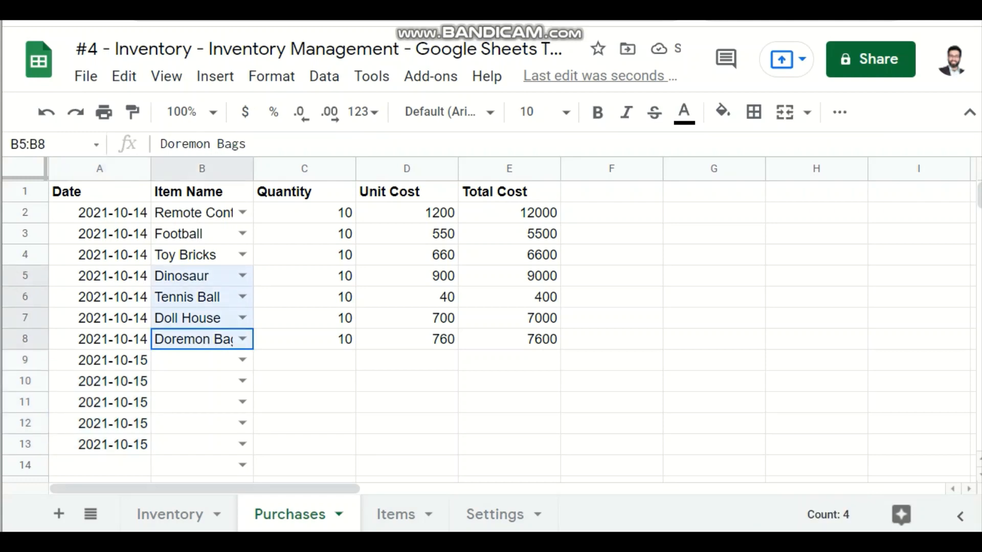
key("ctrl+c")
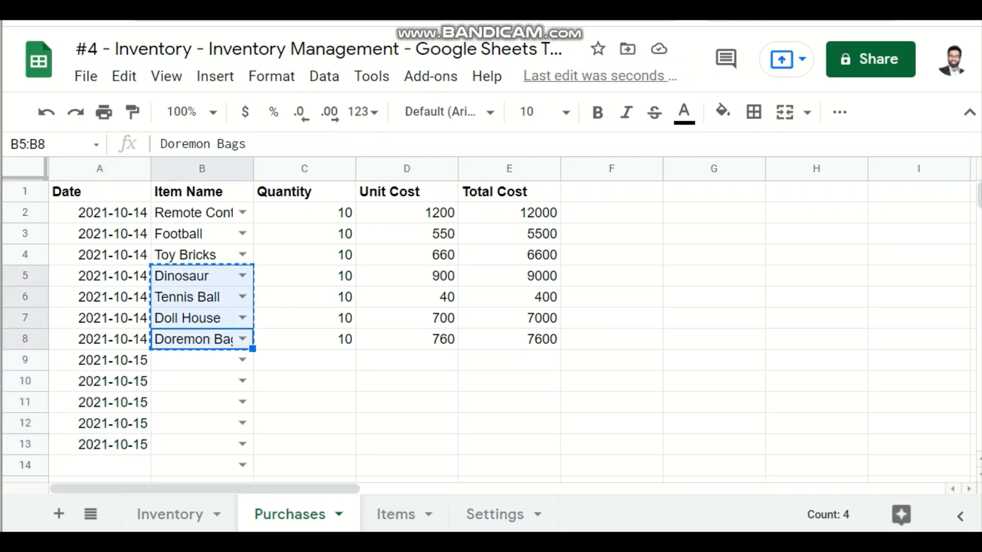
key("shift+Up")
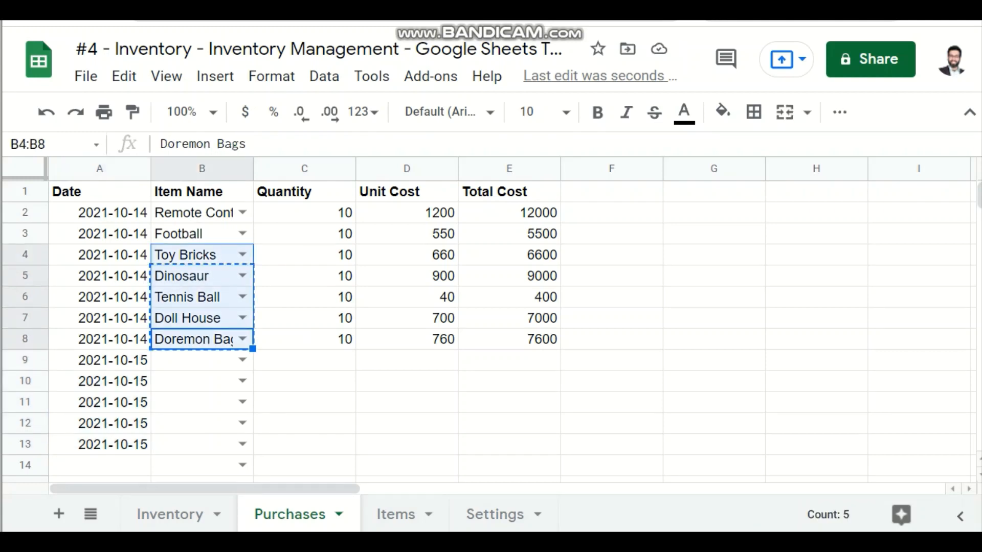
key("ctrl+c")
key("Down")
key("Down")
key("Up")
key("ctrl+v")
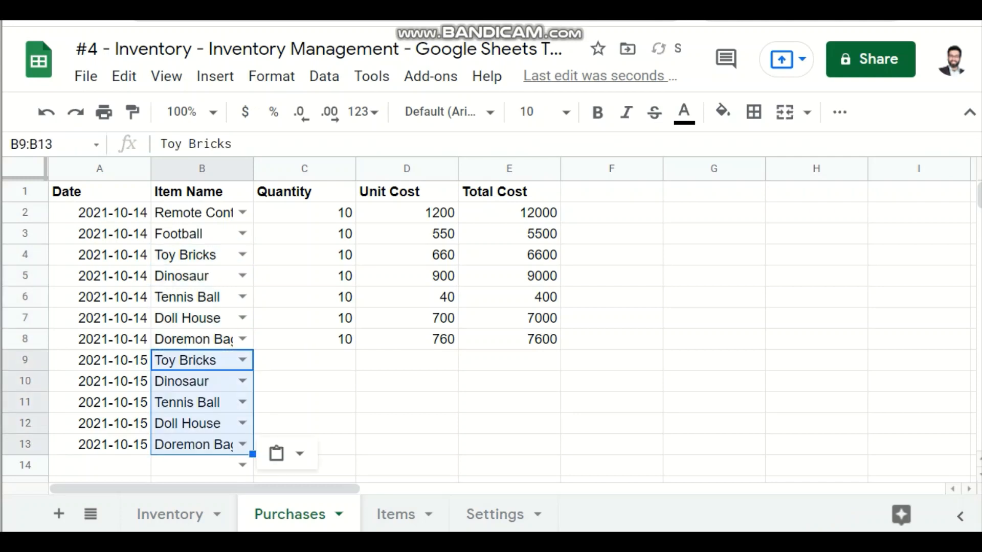
Step: Enter a quantity of 5 in C9 and fill it down through C13
key("Right")
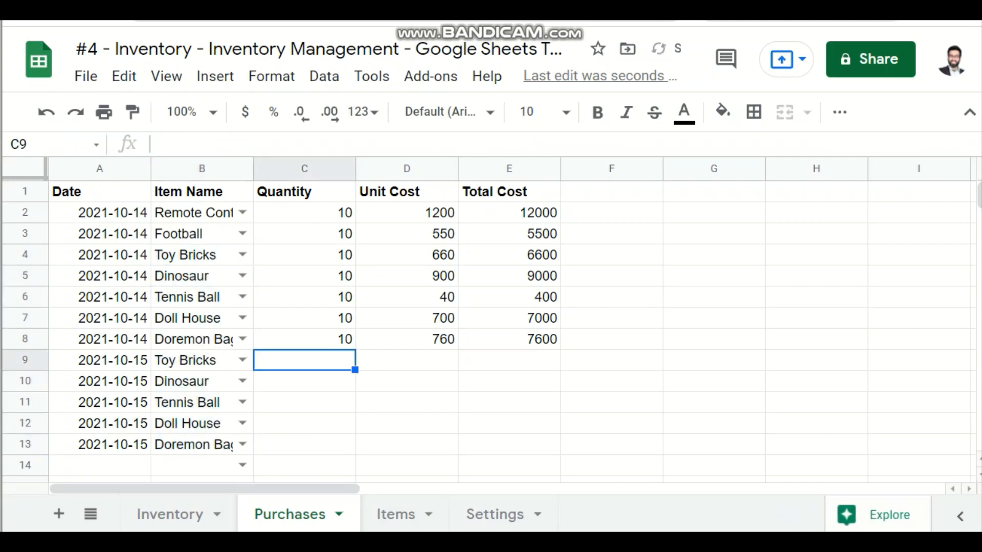
type("5")
key("Return")
key("Up")
key("shift+Down")
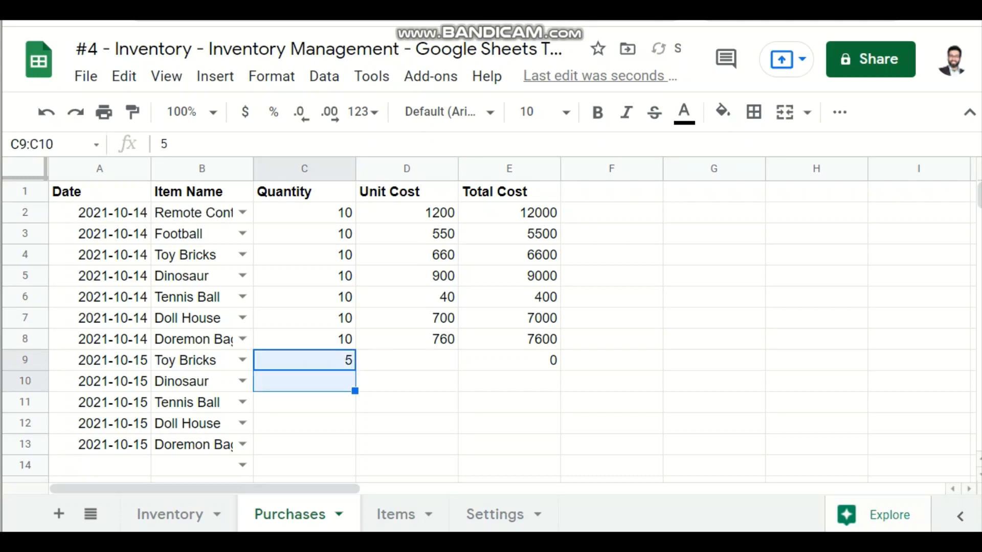
key("shift+Down")
key("shift+Down")
key("shift+Down")
key("shift+Down")
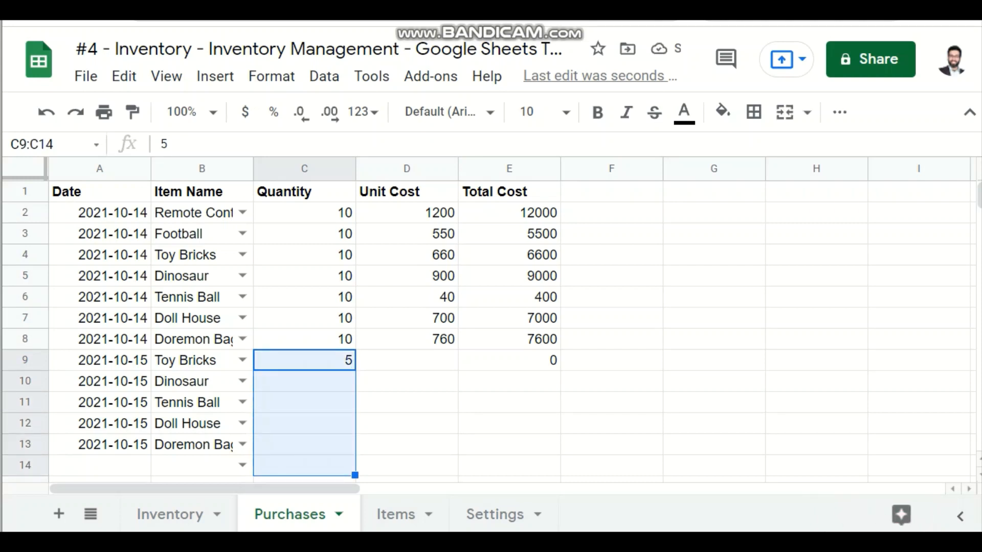
key("shift+Up")
key("ctrl+d")
Step: Copy the unit costs in D4:D8 into D9:D13 for the 2021-10-15 purchases
key("Right")
key("Right")
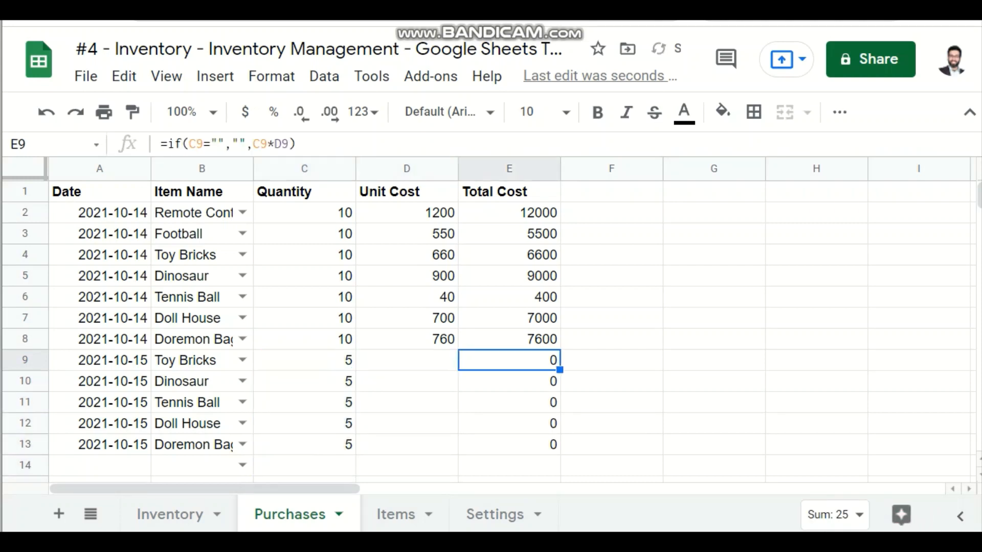
key("Left")
key("Up")
key("shift+Up")
key("shift+Up")
key("shift+Up")
key("shift+Up")
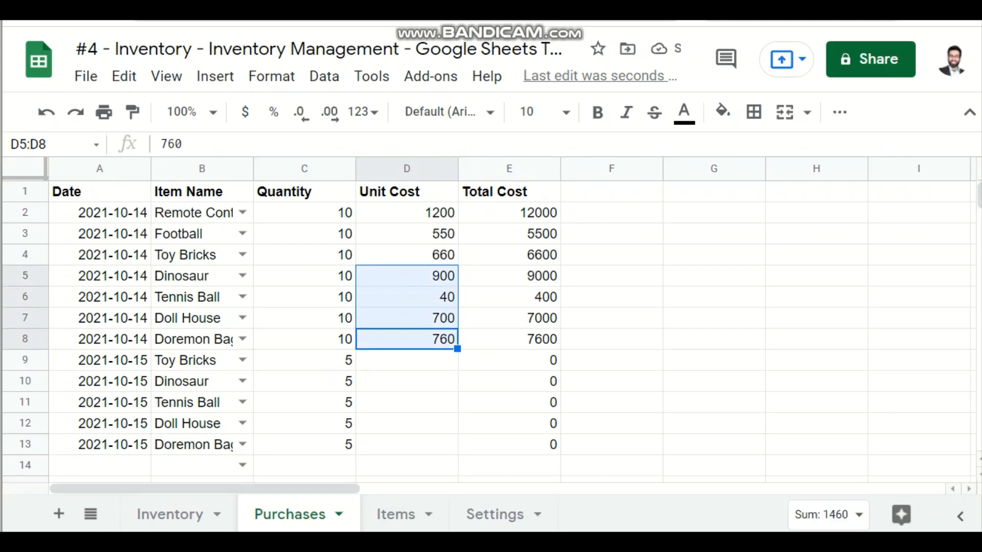
key("ctrl+c")
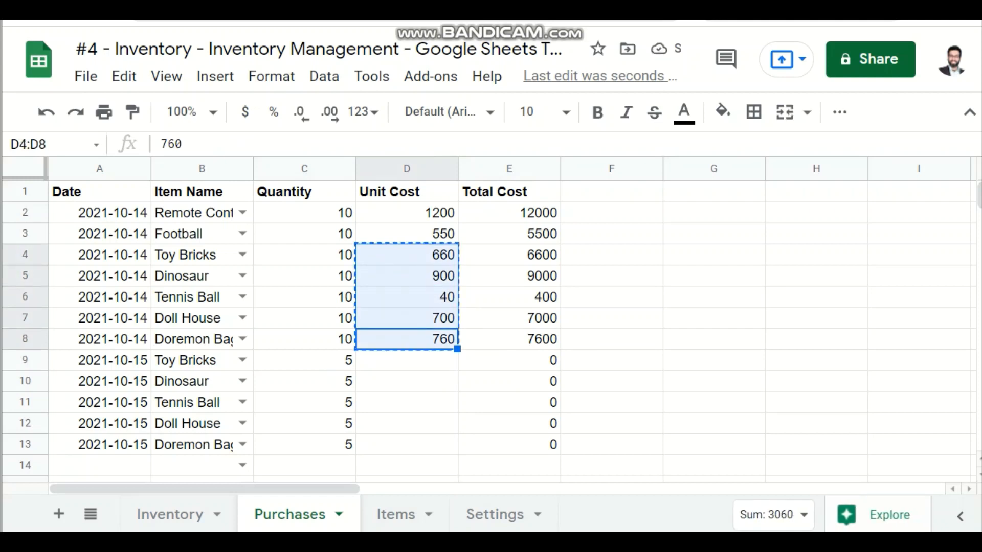
key("Down")
key("Down")
key("Down")
key("Up")
key("Up")
key("ctrl+v")
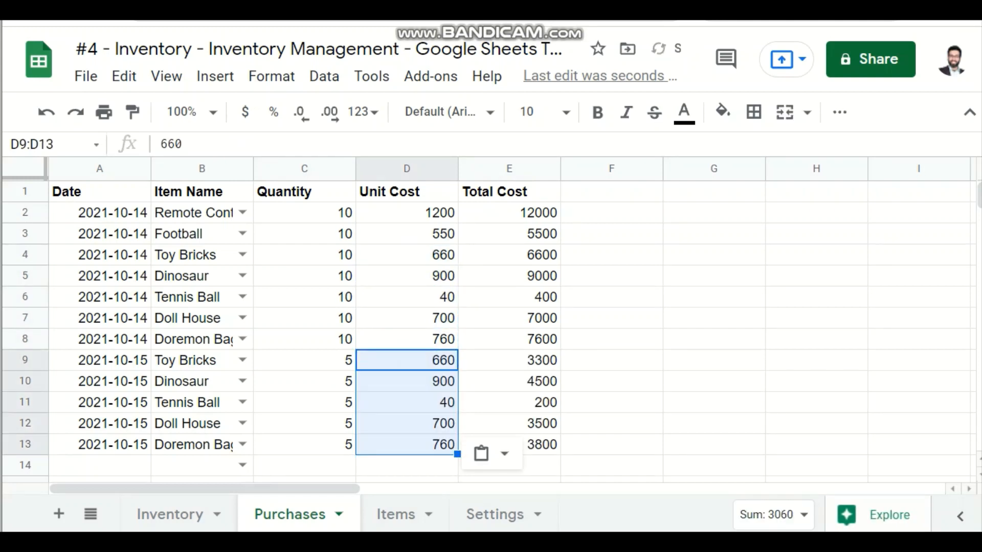
key("Return")
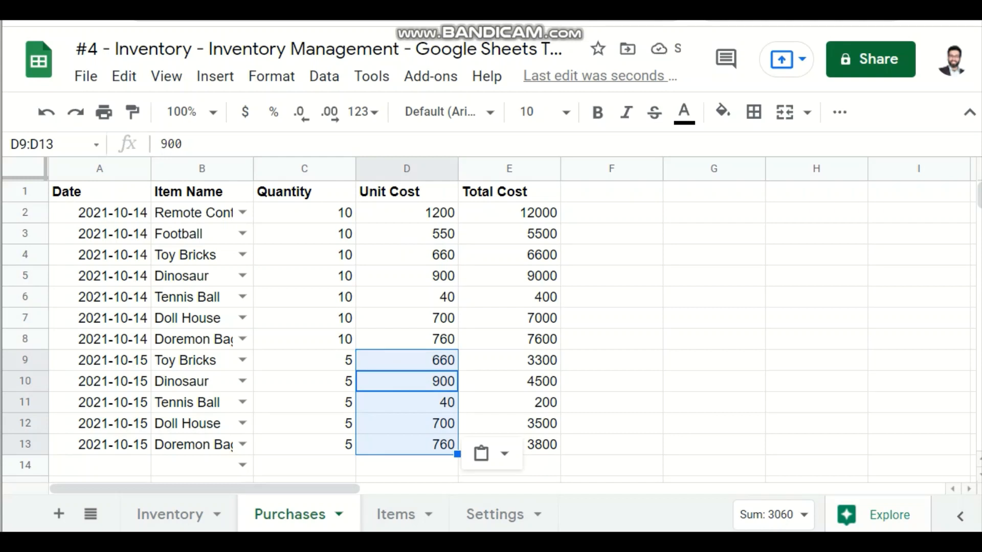
Step: Compare the Toy Bricks purchases of 2021-10-14 and 2021-10-15 by examining their dates, quantities and total costs
left_click(304, 318)
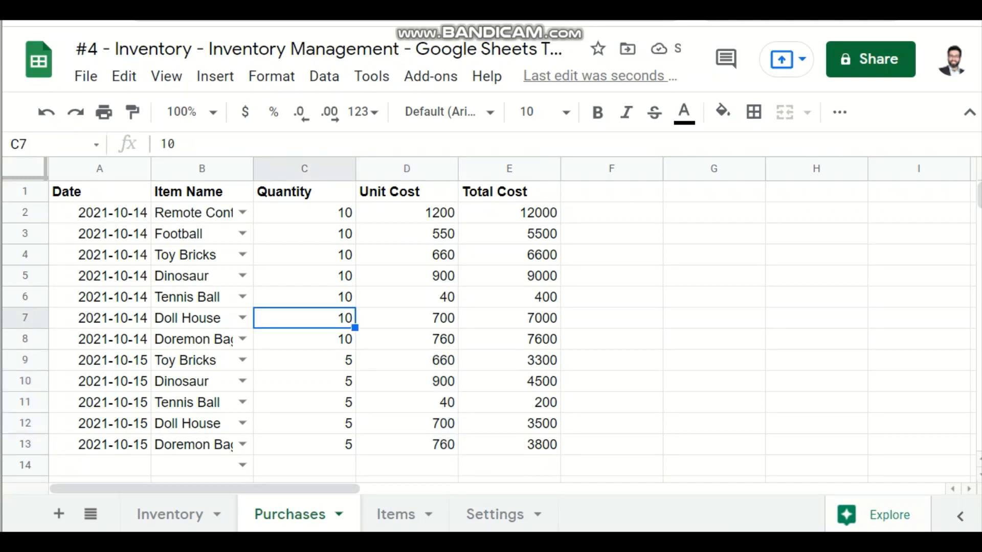
left_click(202, 361)
left_click(201, 255)
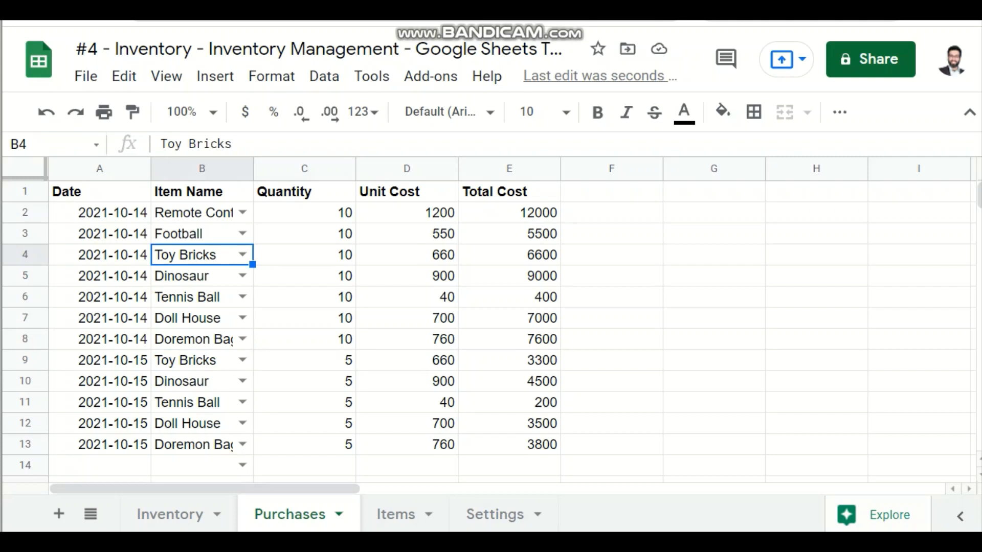
left_click(100, 361)
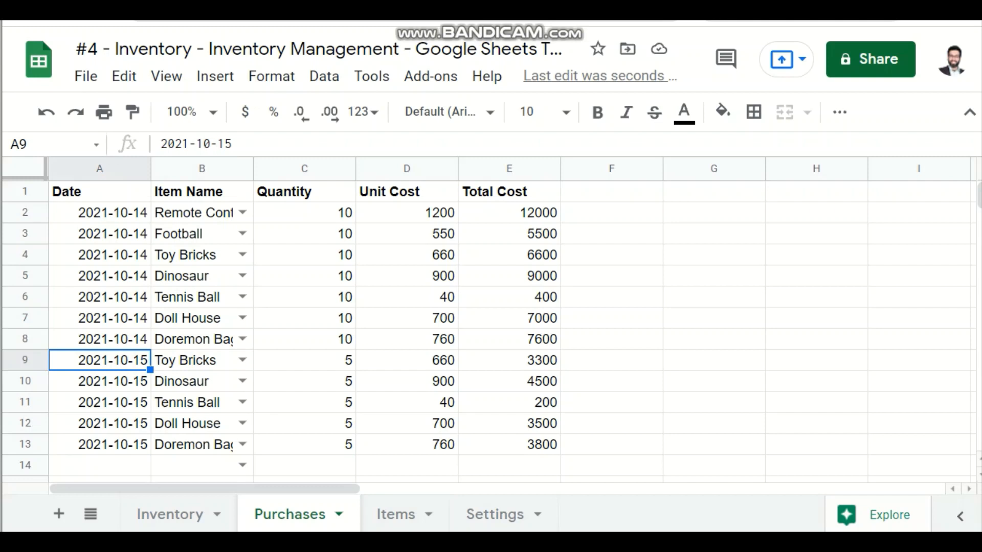
left_click(304, 381)
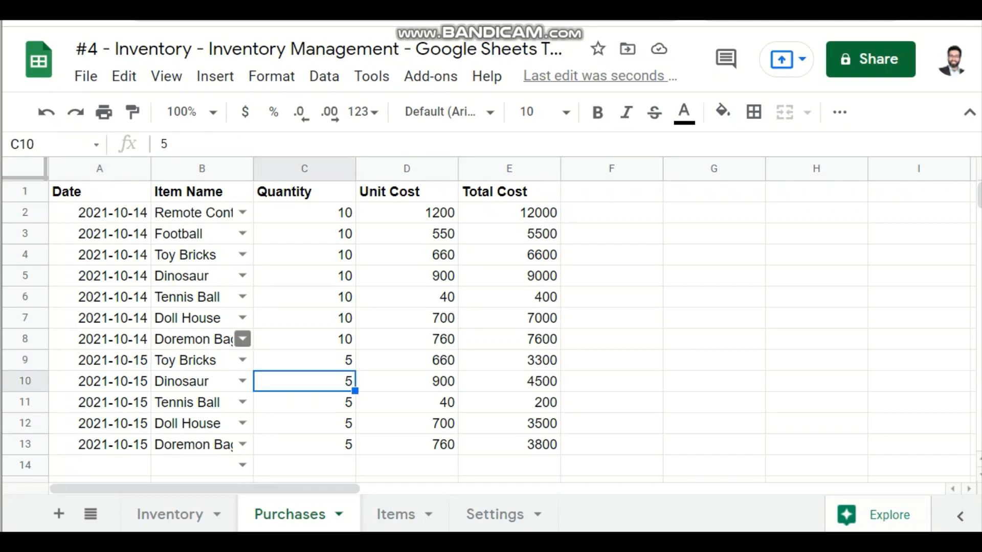
left_click(242, 360)
left_click(509, 360)
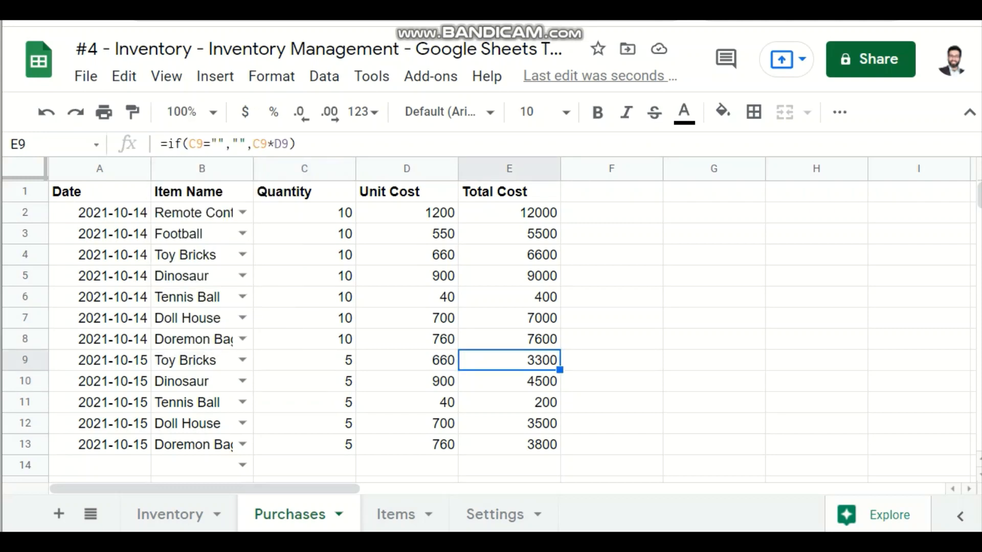
left_click(508, 255)
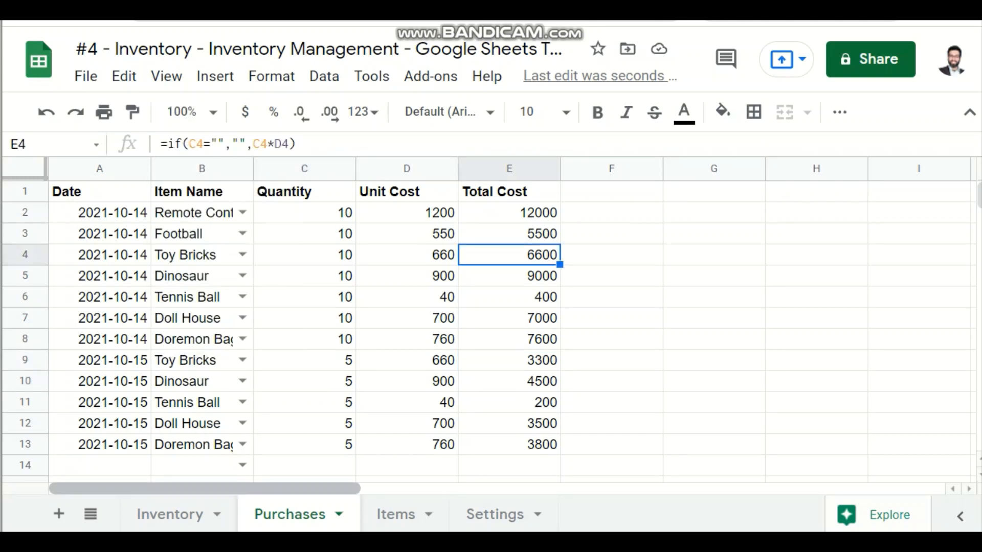
Step: Begin a SUMIF formula in F2 of the Inventory sheet for the Remote Control Car's Total Stock Price
left_click(169, 514)
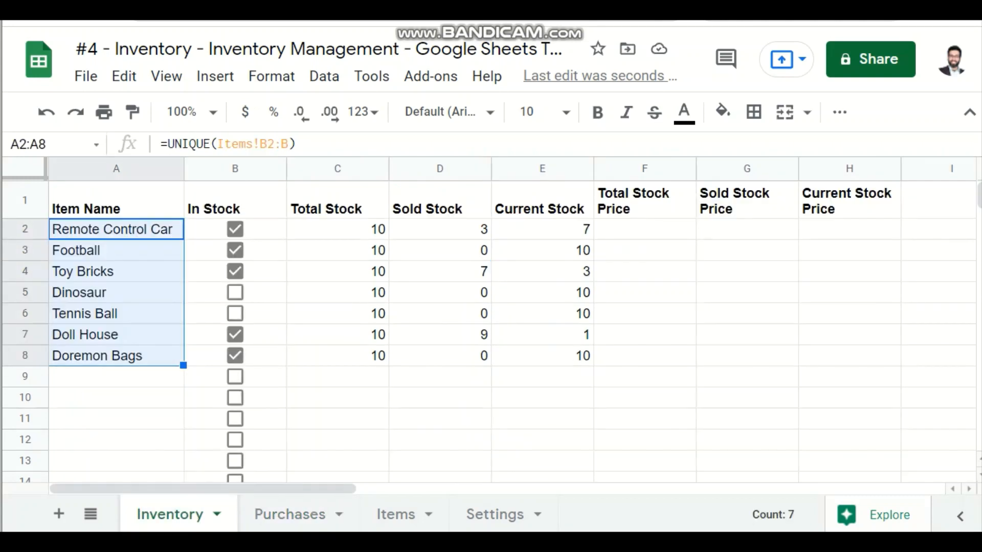
left_click(644, 229)
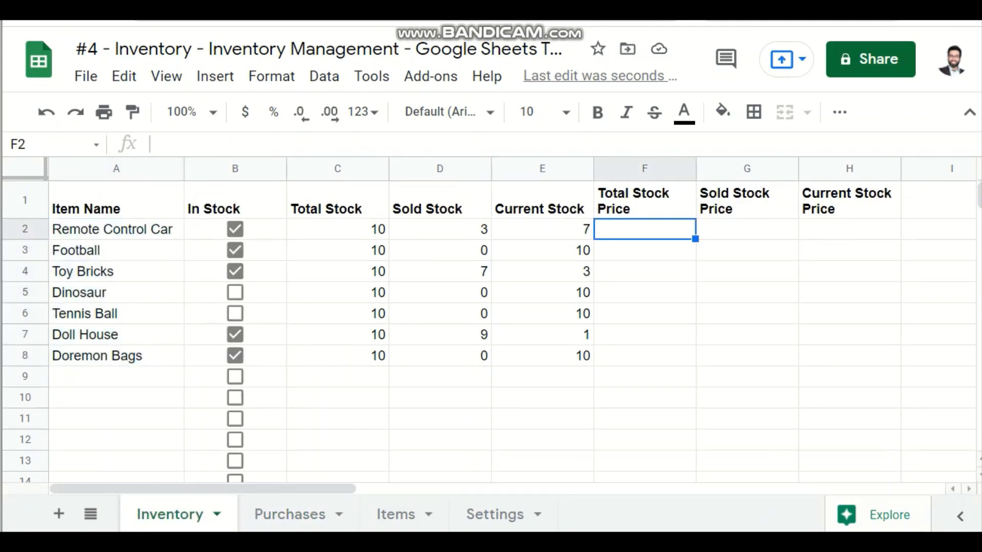
type("=sum")
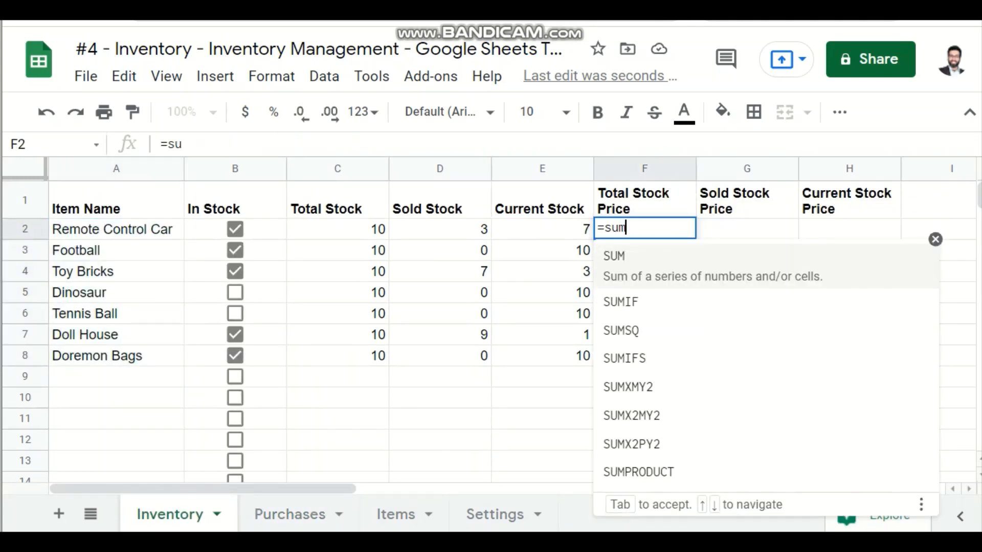
type("if(")
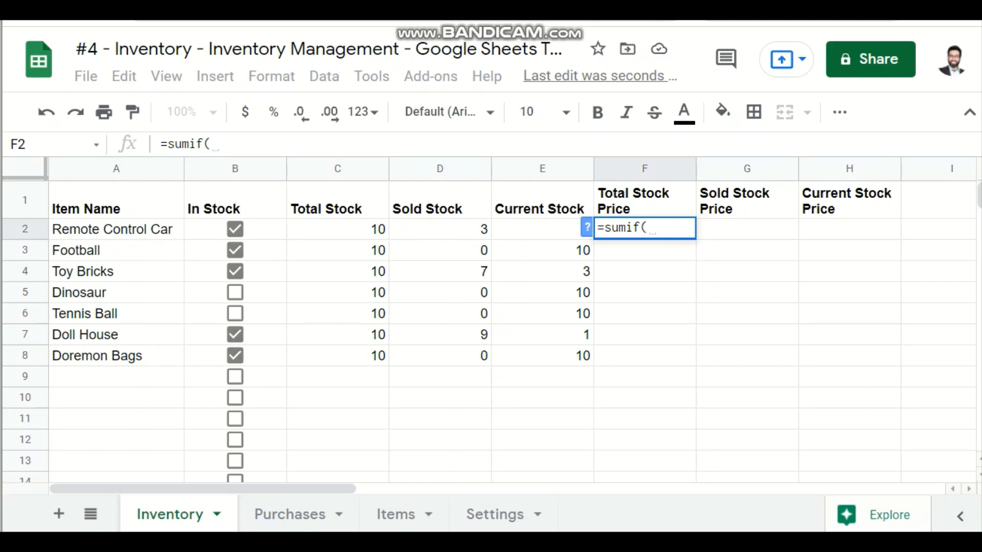
Step: Discard the unfinished F2 formula and widen the Purchases sheet's Item Name column to fit the full item names
key("Escape")
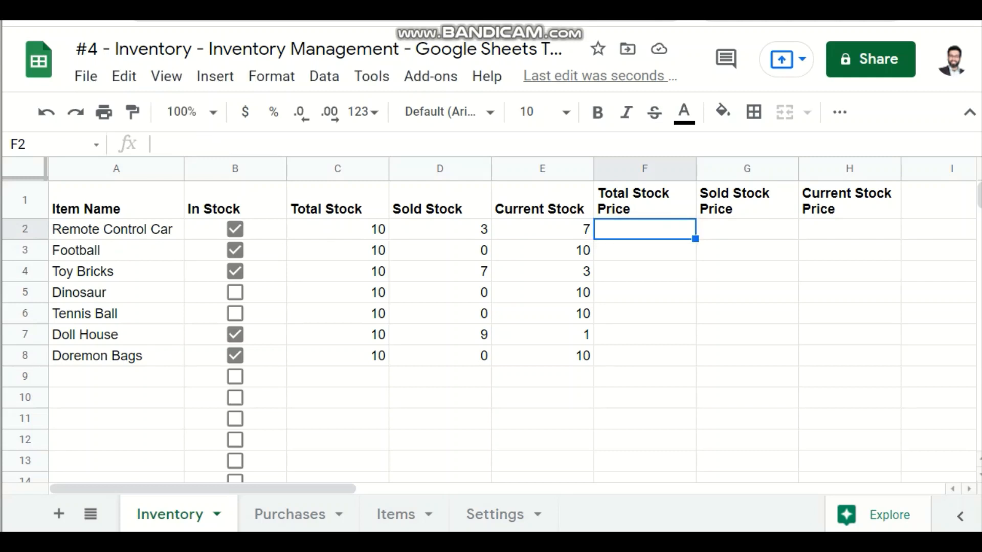
left_click(116, 229)
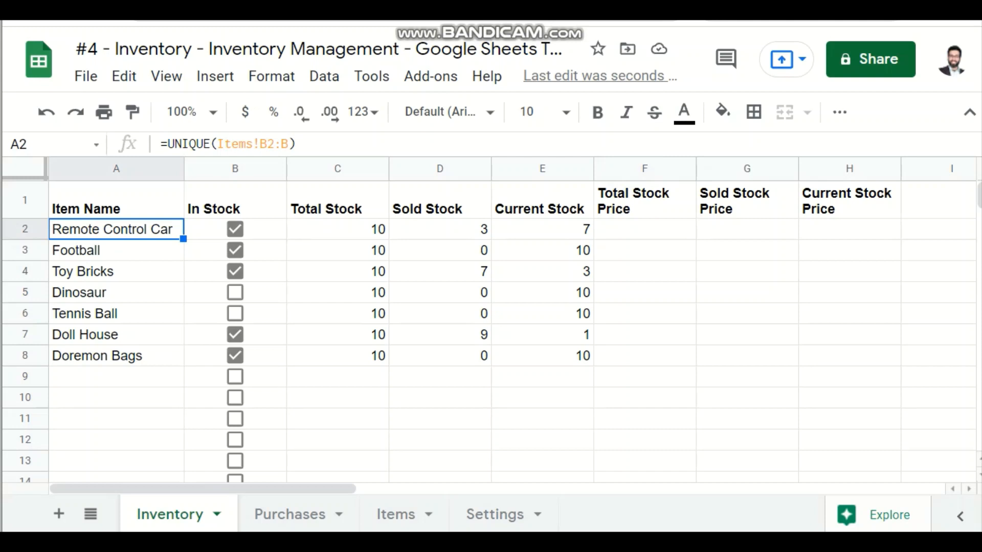
left_click(289, 514)
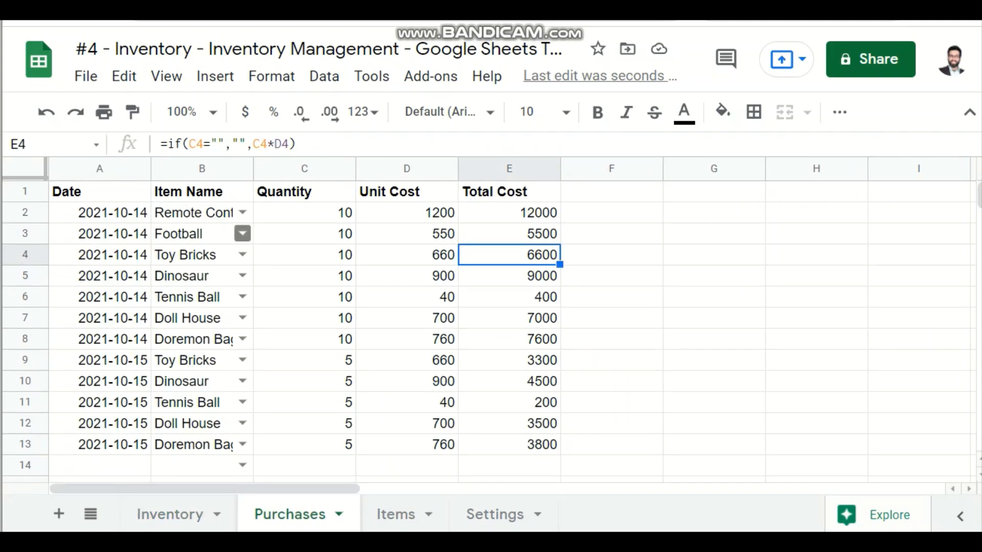
left_click_drag(251, 169, 331, 169)
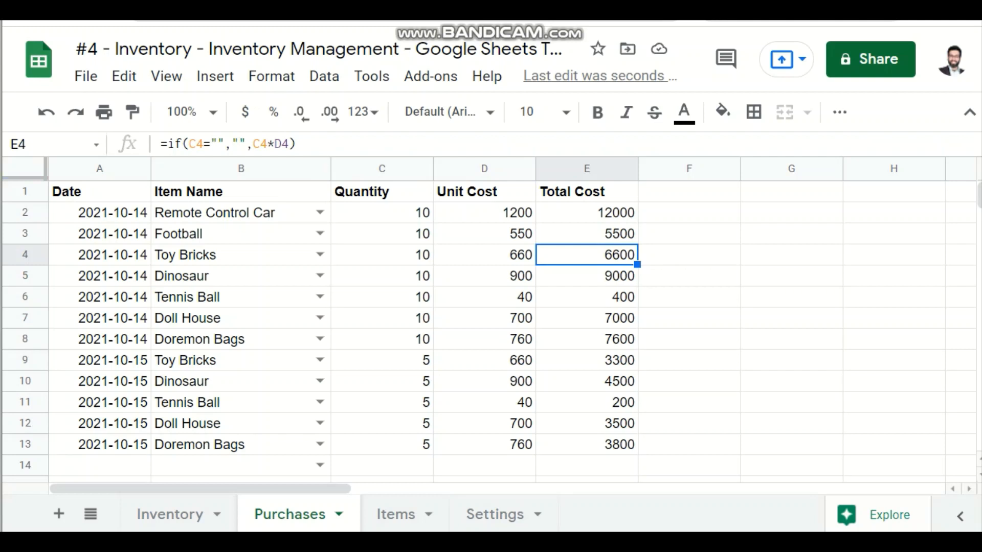
left_click(241, 212)
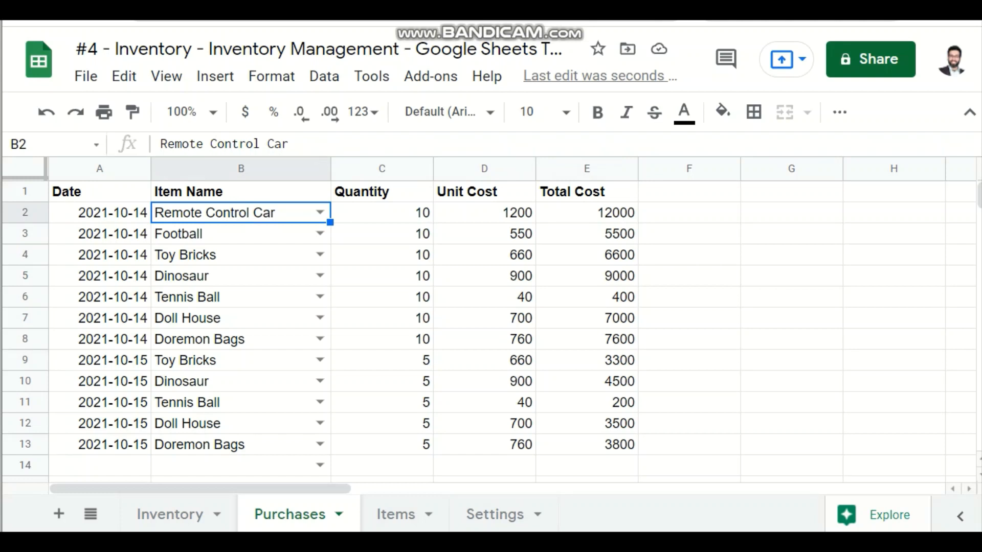
left_click(586, 213)
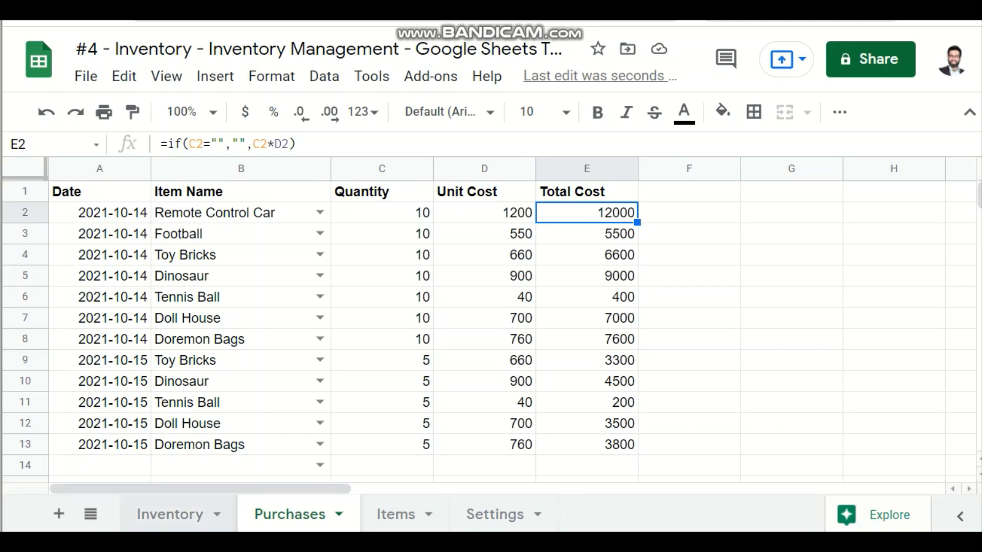
Step: Start a SUMIF formula in Inventory cell F2 with the Purchases item name column, Purchases!B:B, as its criteria range
left_click(170, 514)
left_click(644, 229)
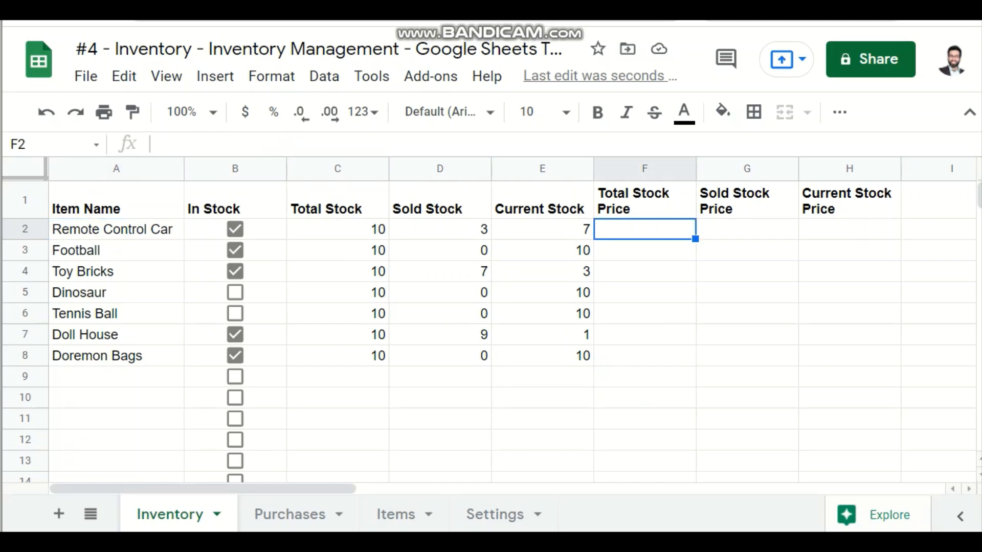
type("=su")
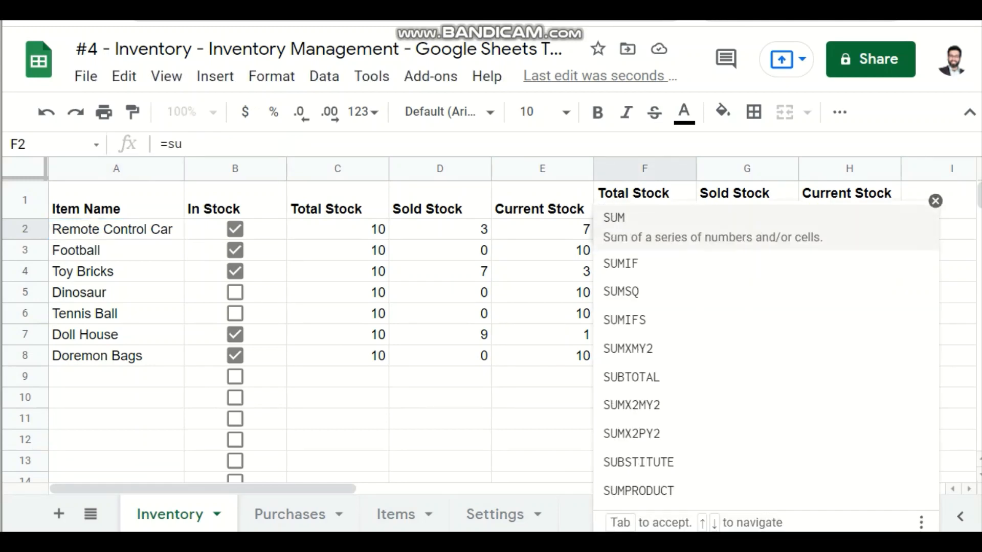
type("if")
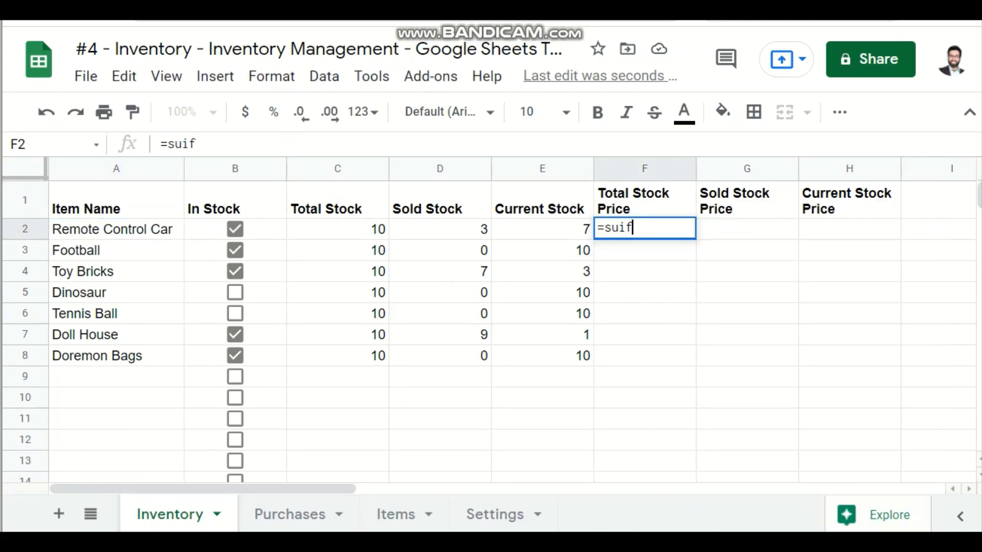
key("BackSpace")
key("BackSpace")
type("mif(")
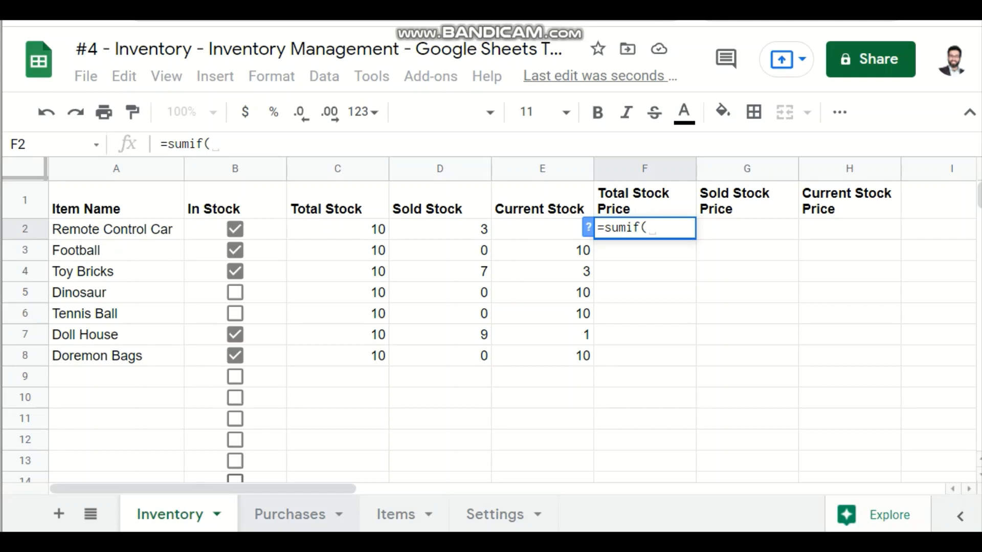
left_click(290, 514)
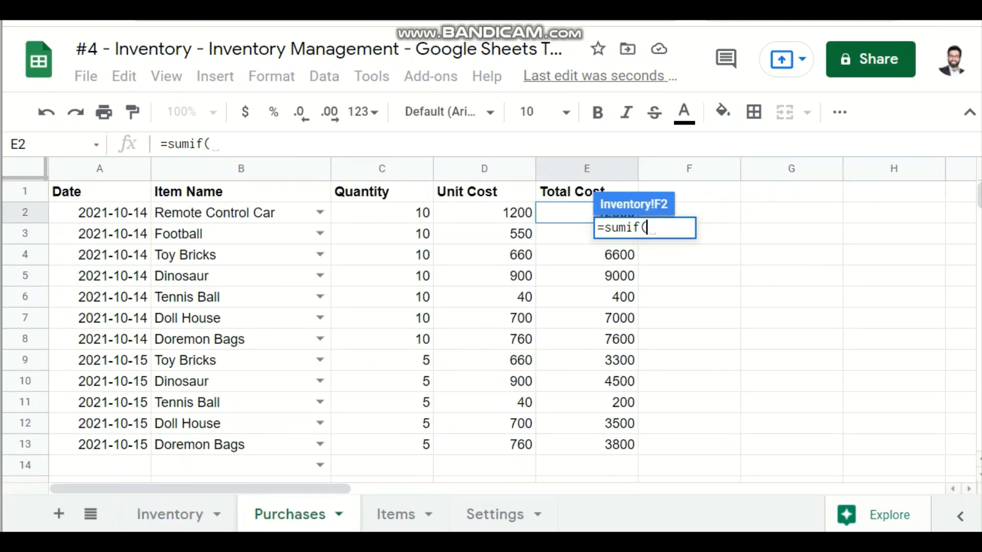
left_click_drag(241, 169, 286, 169)
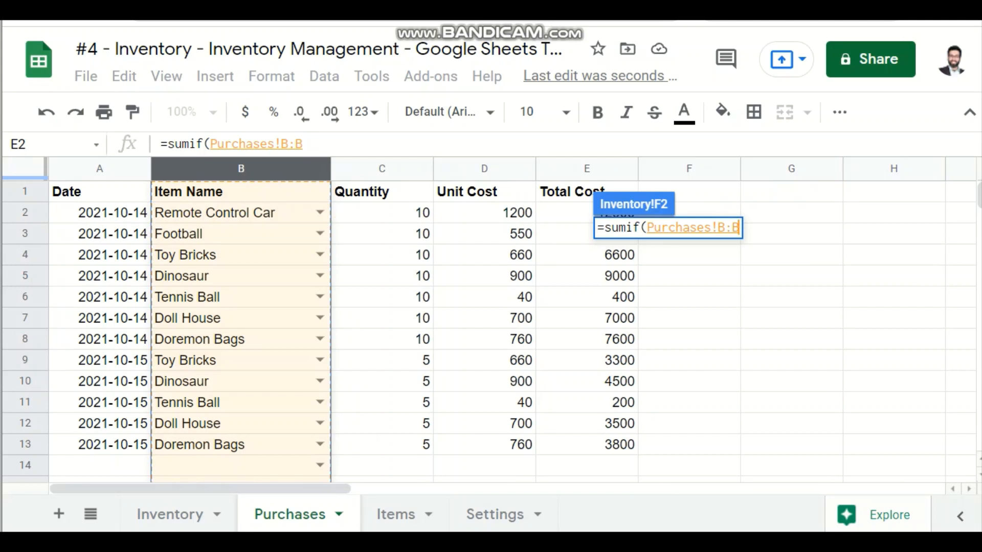
type(", ")
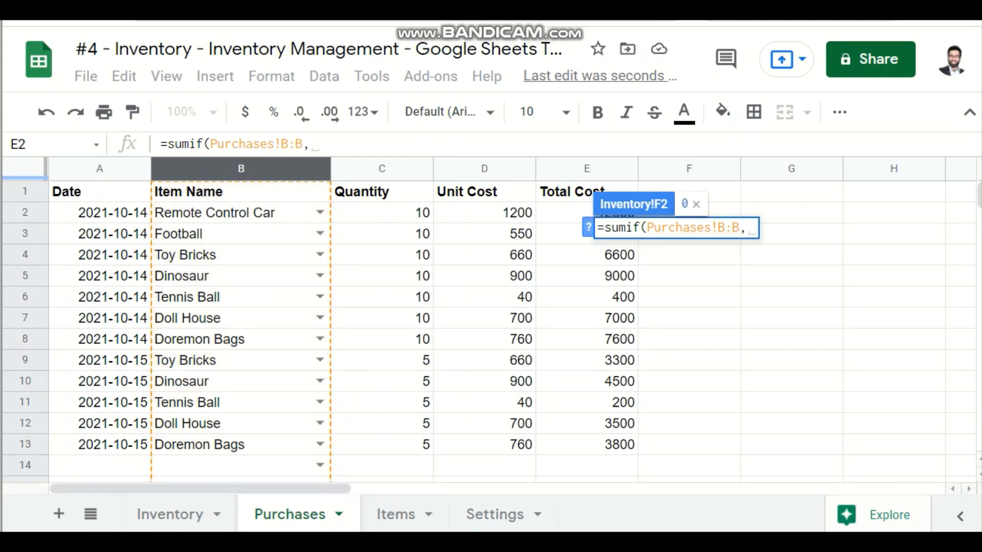
type("2")
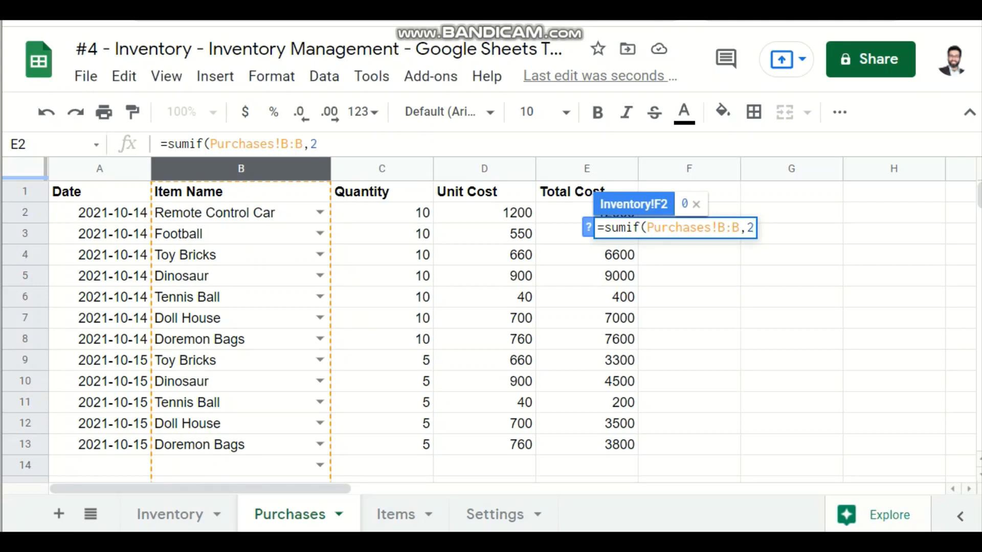
Step: Use the Inventory sheet's item name cell A2 as the SUMIF criterion
key("BackSpace")
key("BackSpace")
type("B2")
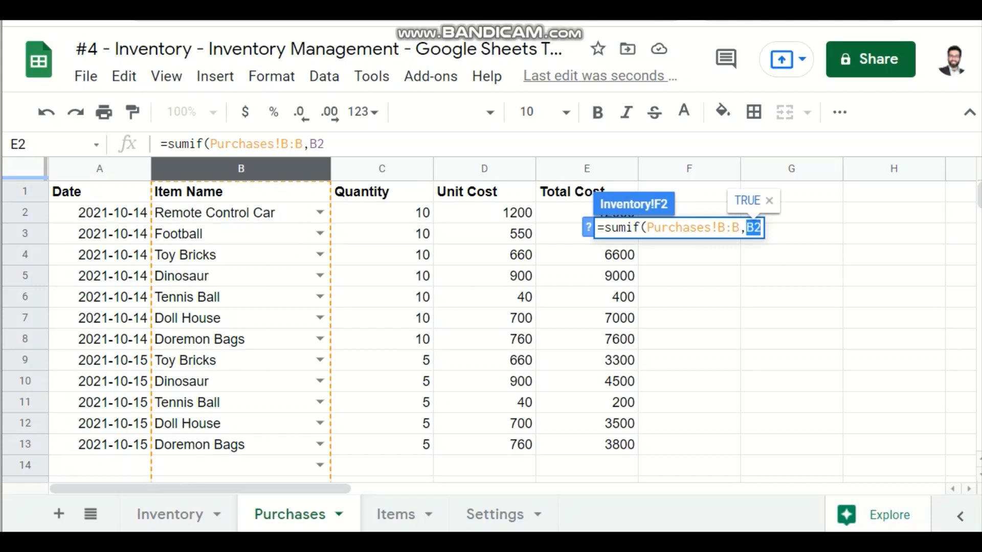
key("BackSpace")
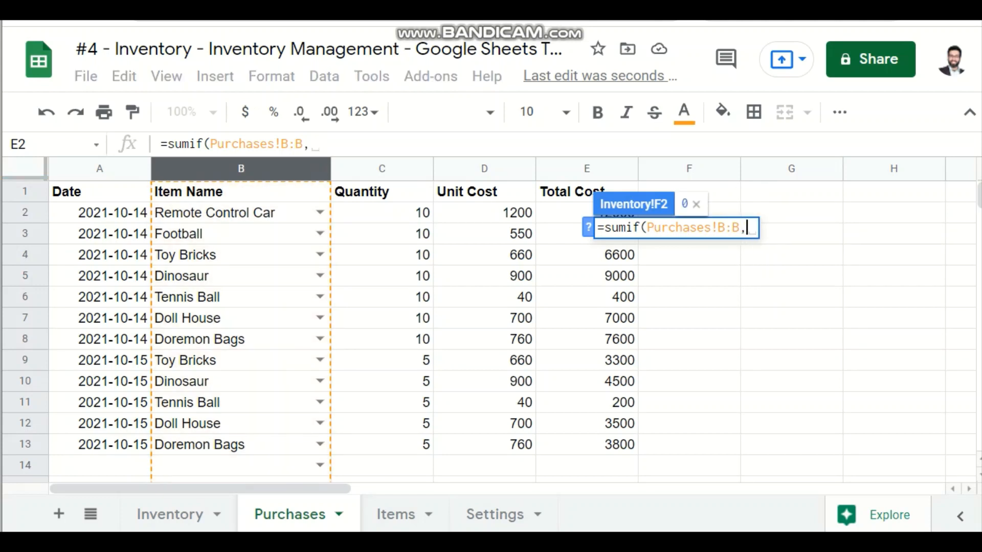
left_click(169, 513)
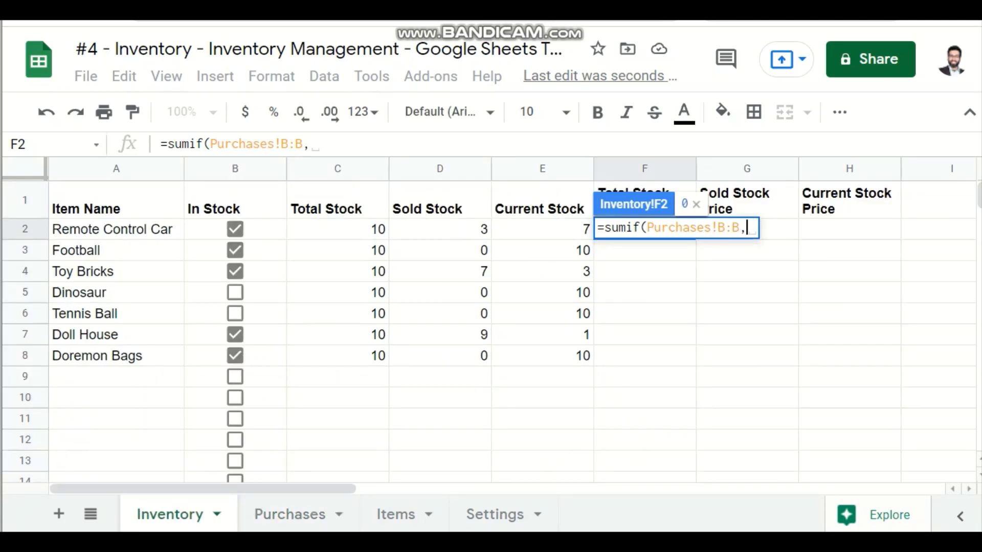
left_click(117, 229)
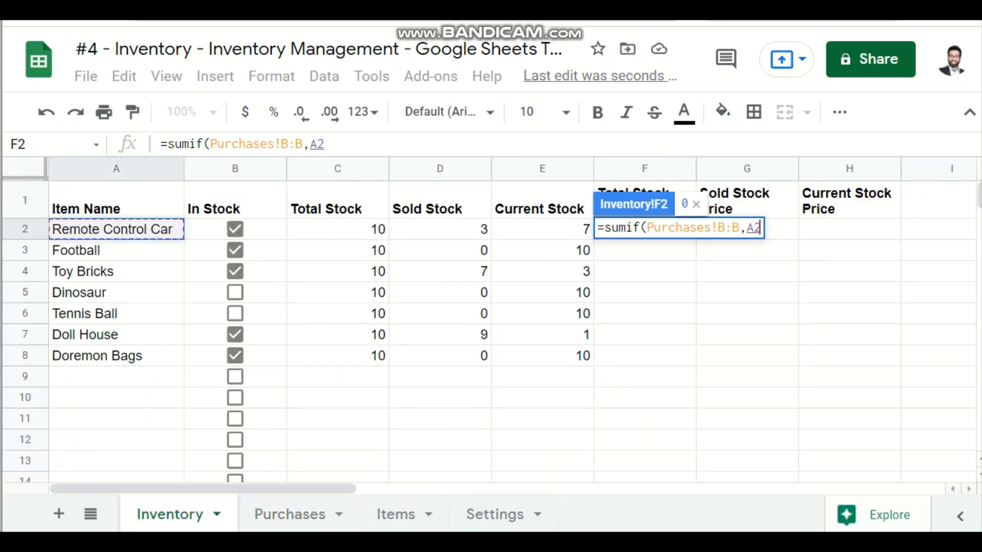
type(",")
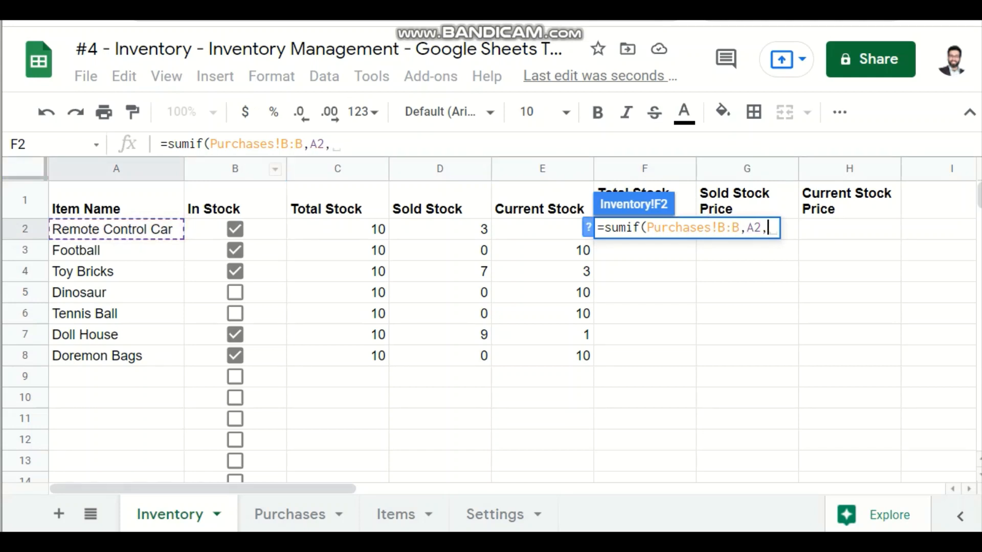
Step: Complete the F2 SUMIF formula with the Purchases total cost column, Purchases!E:E, as the sum range
left_click_drag(310, 144, 332, 144)
left_click(332, 144)
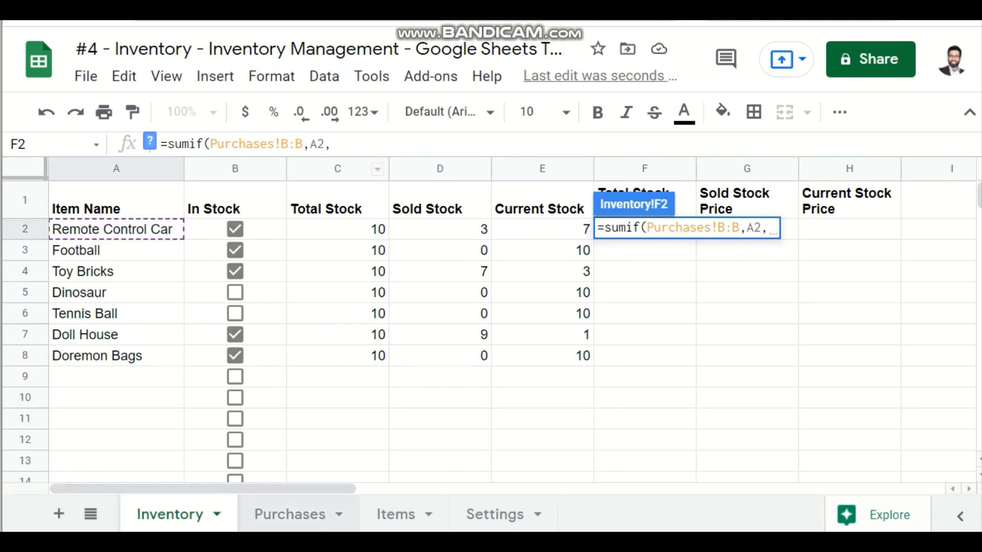
left_click(290, 514)
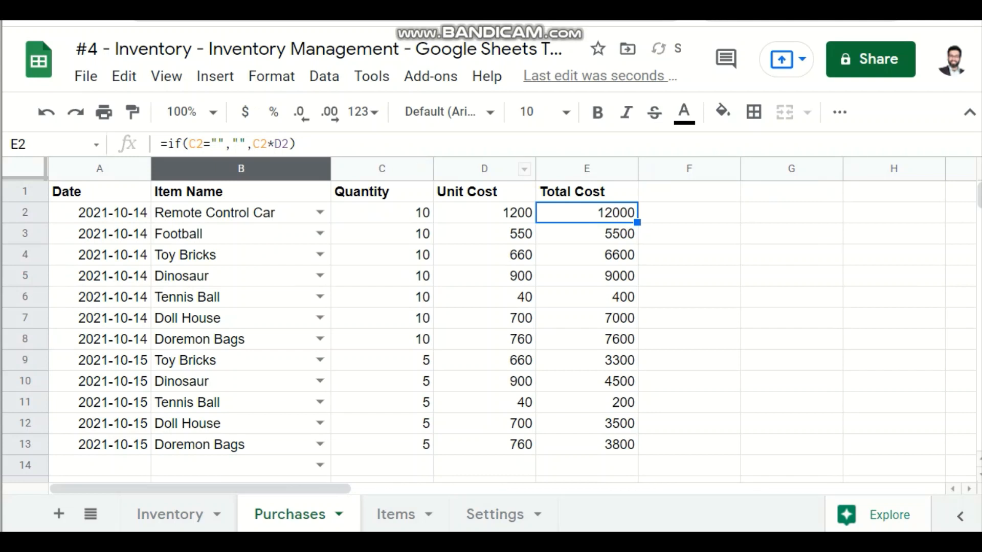
left_click(169, 513)
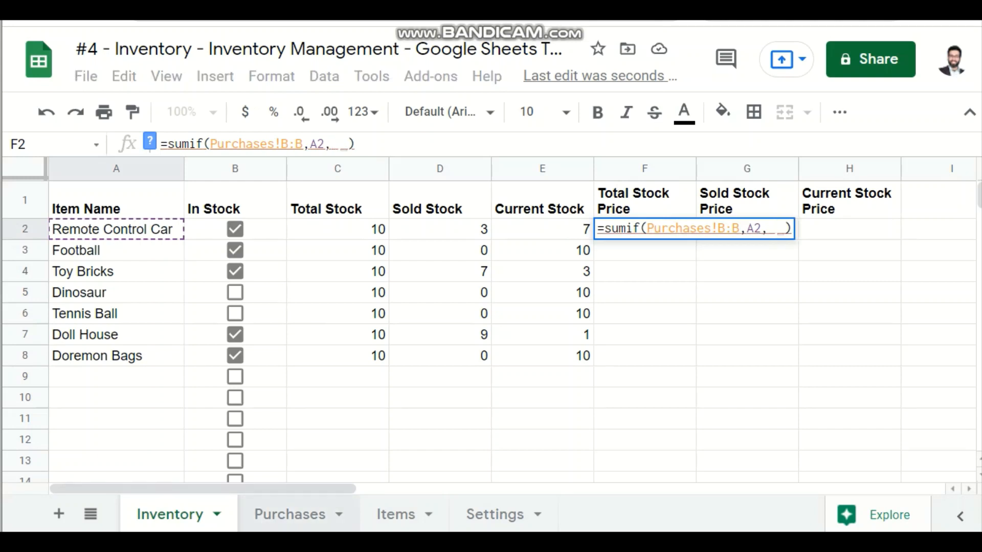
left_click(289, 514)
left_click(586, 168)
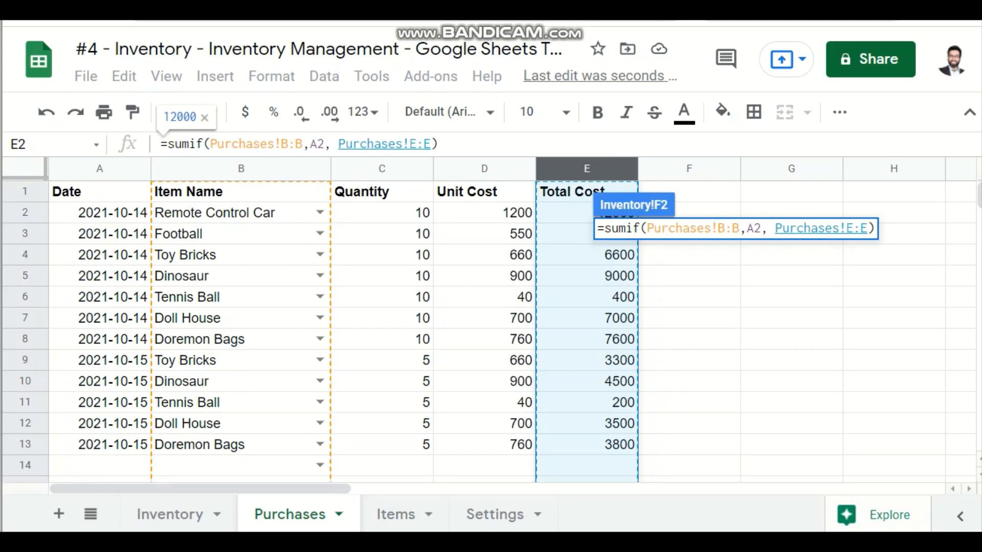
key("Return")
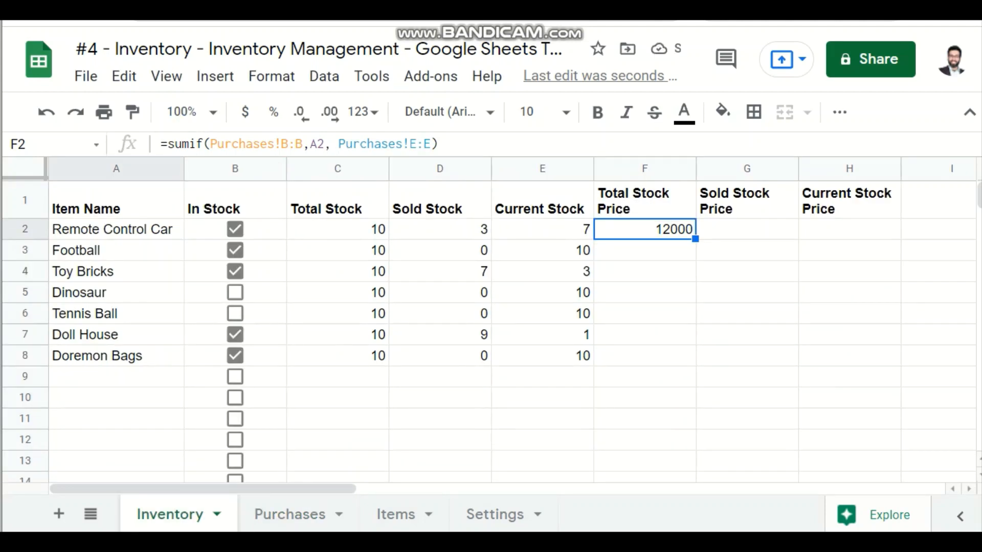
left_click(162, 143)
key("Right")
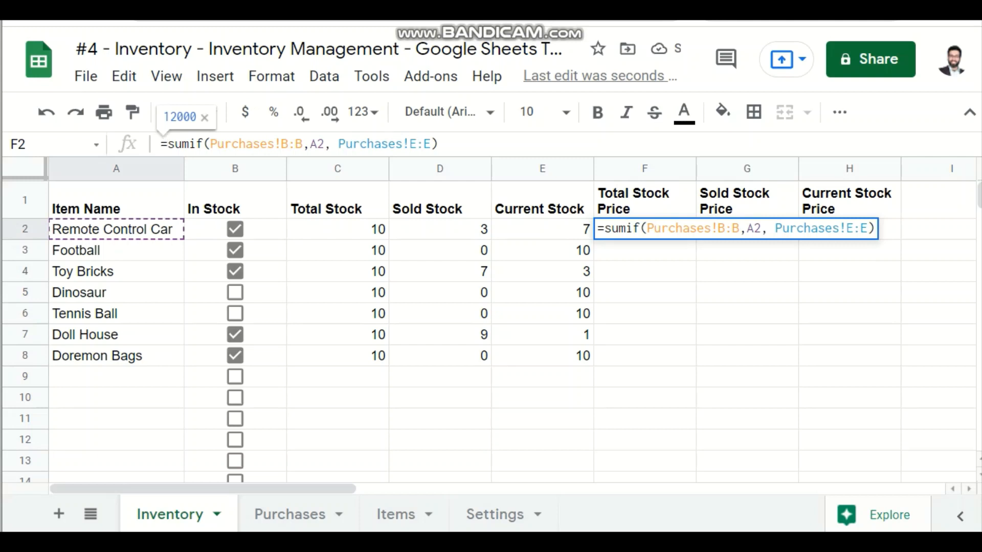
type("if")
key("BackSpace")
key("BackSpace")
key("Return")
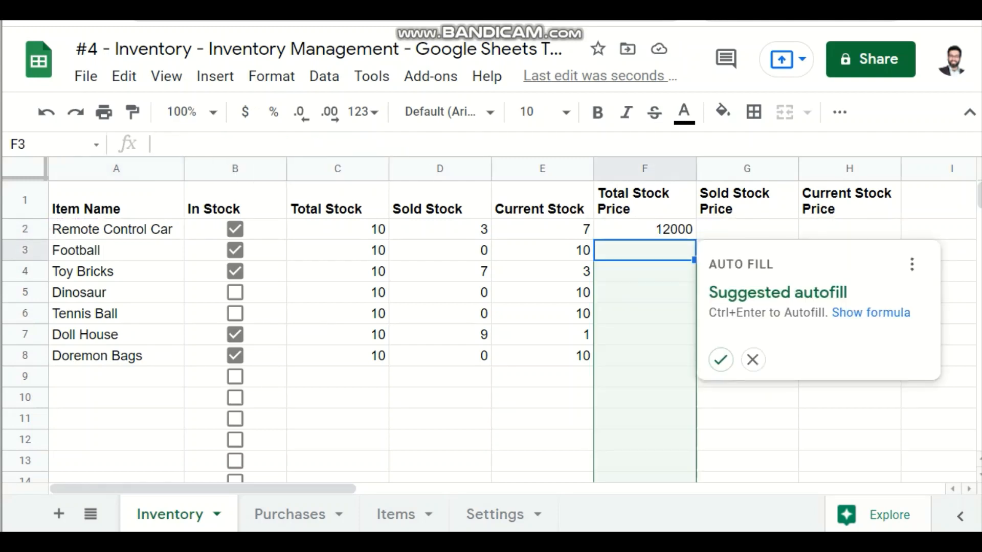
Step: Dismiss the suggested autofill and fill the F2 Total Stock Price formula down through F8
key("Escape")
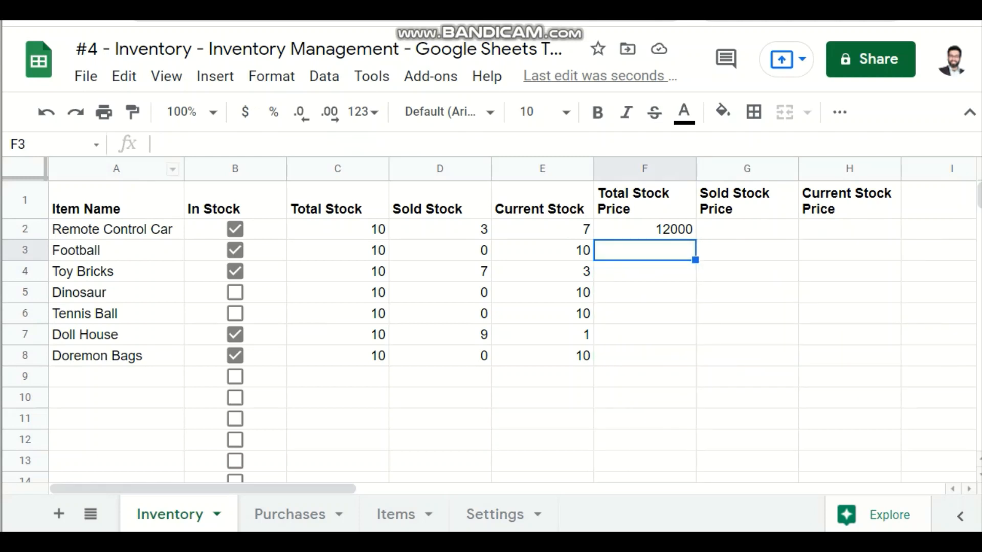
left_click(644, 229)
left_click_drag(695, 239, 695, 358)
left_click(644, 439)
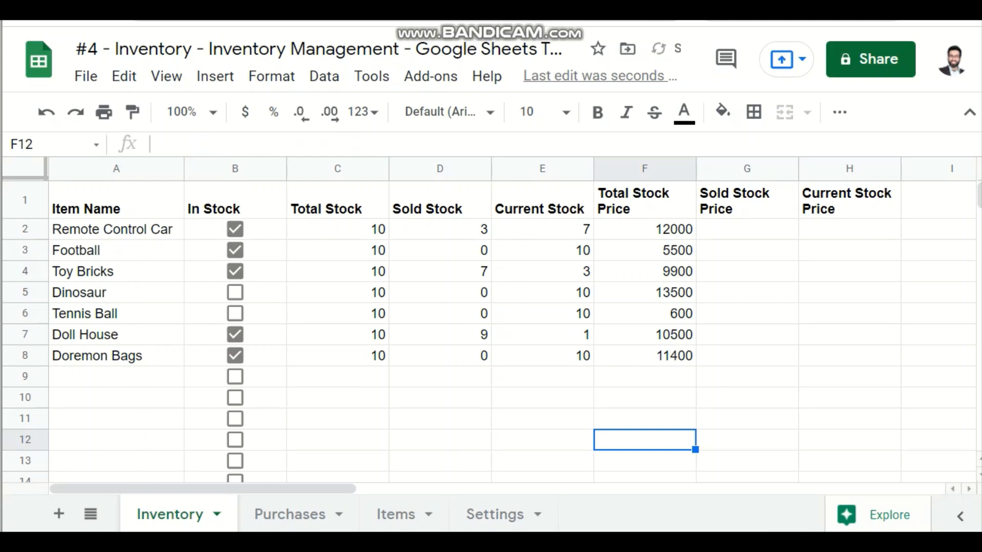
Step: Check the Toy Bricks Total Stock Price in F4 against its two purchase rows on the Purchases sheet
mouse_move(645, 271)
left_mouse_down()
mouse_move(122, 271)
mouse_move(337, 251)
mouse_move(639, 269)
left_mouse_up()
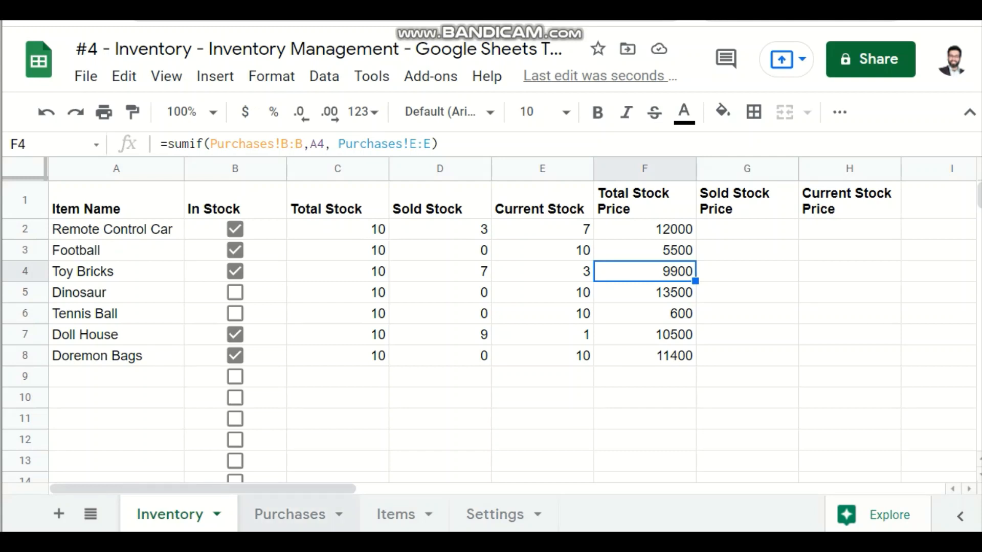
left_click(290, 514)
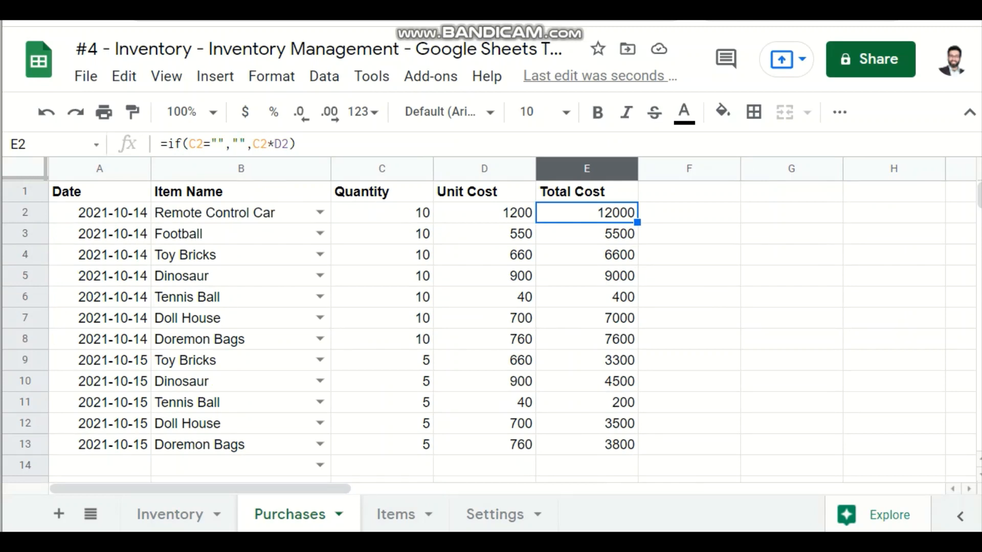
left_click(240, 255)
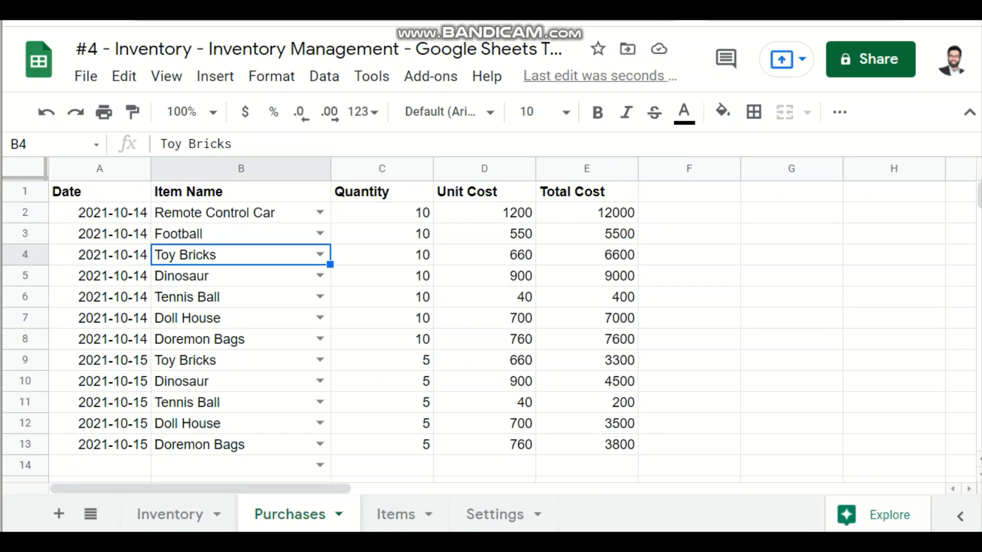
left_click(587, 254)
left_click_drag(587, 361, 266, 361)
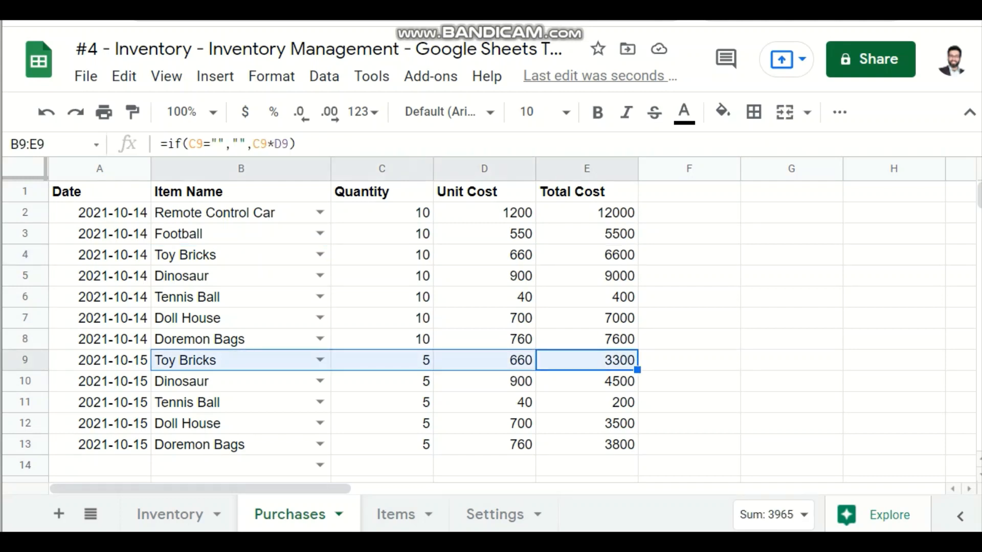
left_click(170, 514)
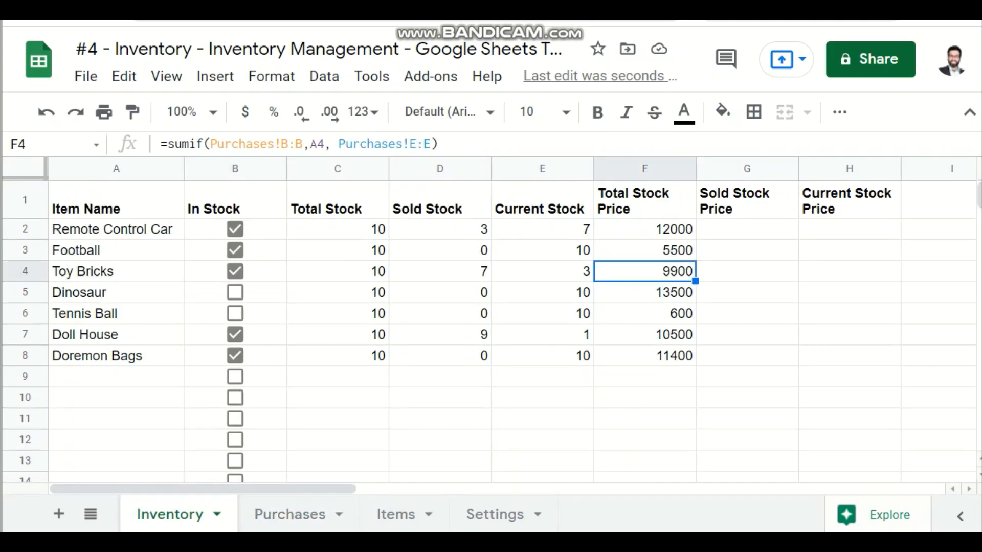
Step: Wrap the F2 SUMIF in an IF that returns blank when A2 is empty: =if(A2="","",sumif(Purchases!B:B,A2, Purchases!E:E))
left_click(645, 229)
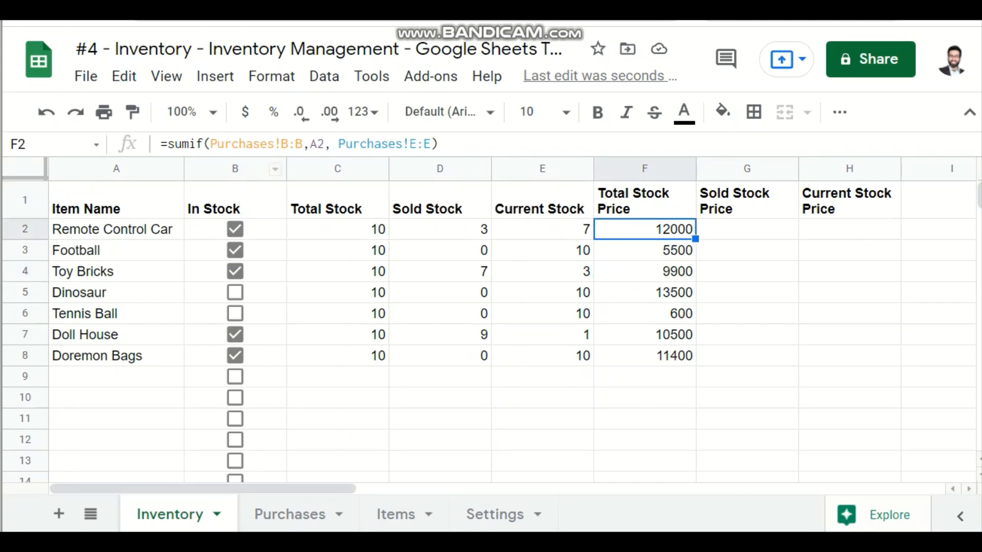
left_click(167, 143)
type("if(")
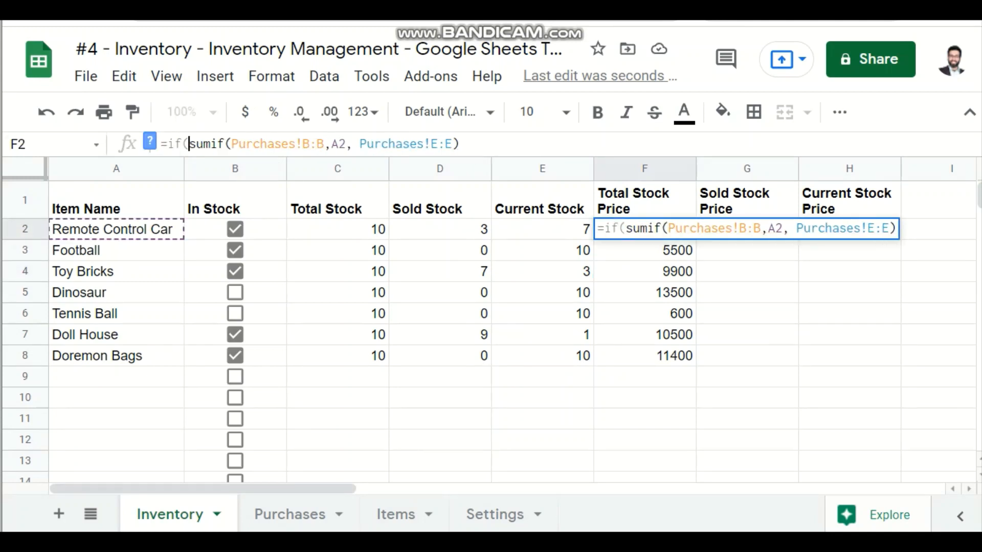
type("a2=")
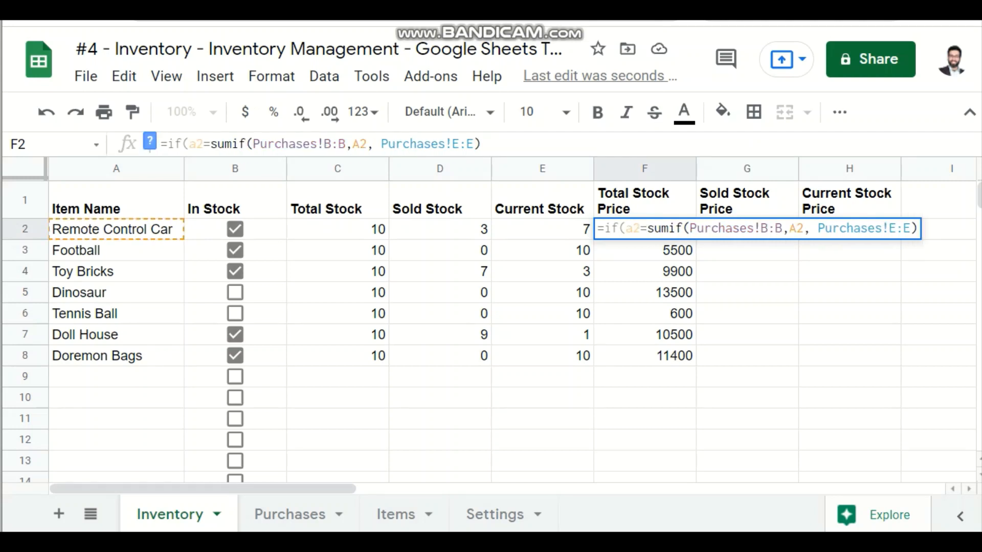
type("\"\",\"\"")
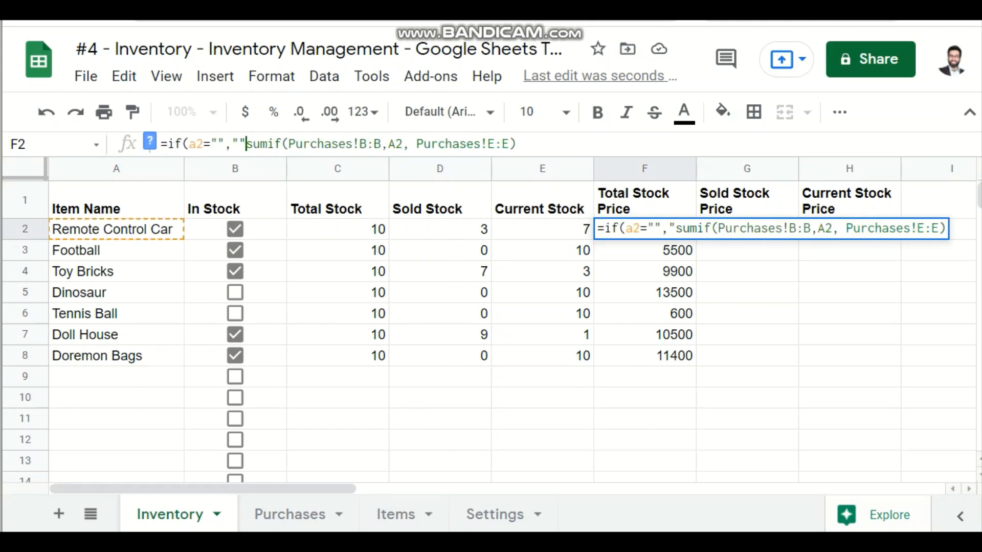
type(",")
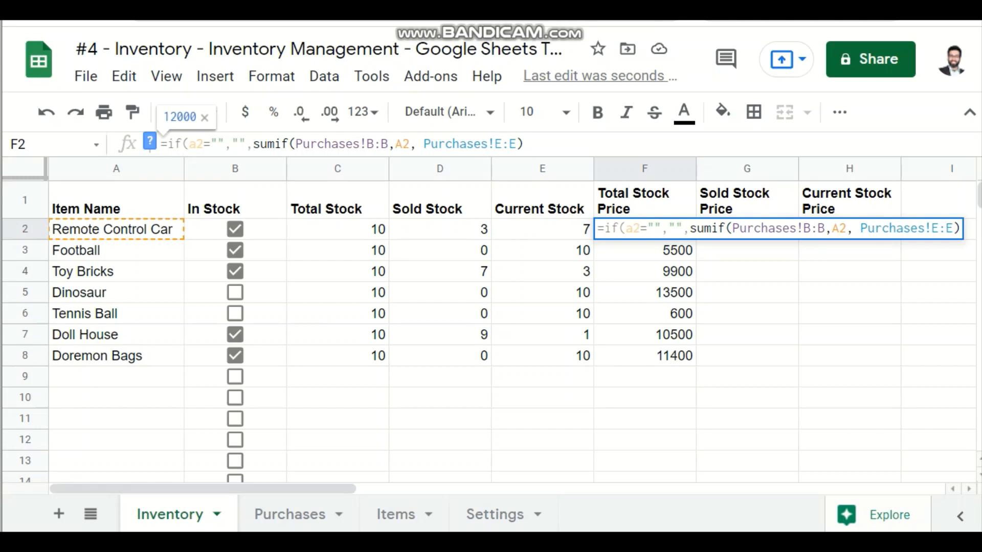
key("Right")
key("Right")
key("Right")
key("Right")
key("Right")
key("Right")
key("Right")
key("Right")
key("Right")
key("Right")
key("Right")
key("Right")
key("Right")
key("Right")
key("Right")
key("Right")
key("Right")
key("Right")
key("Right")
key("Right")
key("Right")
key("Right")
type(")")
key("Return")
key("Up")
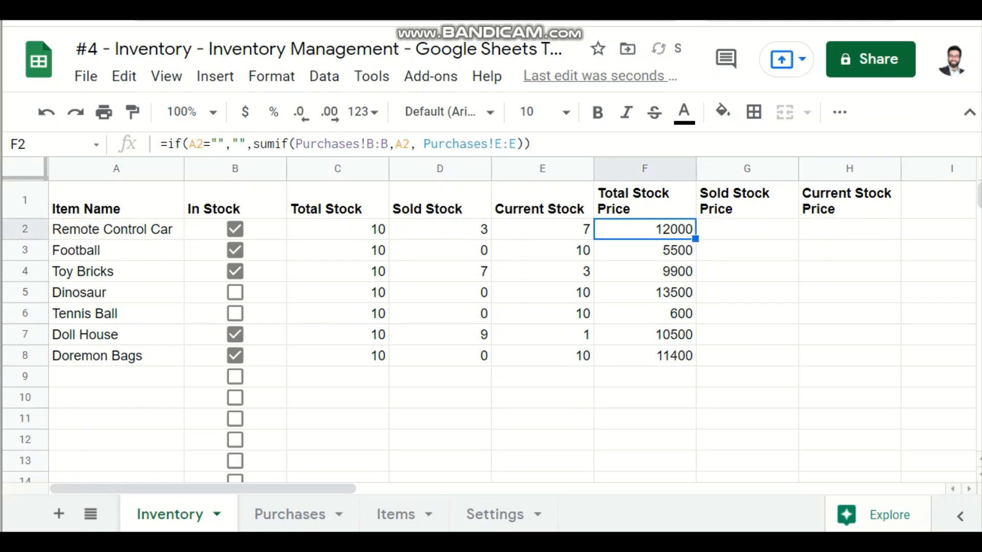
Step: Fill the F2 Total Stock Price formula down through F1000 and go to the first Sold Stock Price cell, G2
key("ctrl+shift+Down")
key("ctrl+shift+Down")
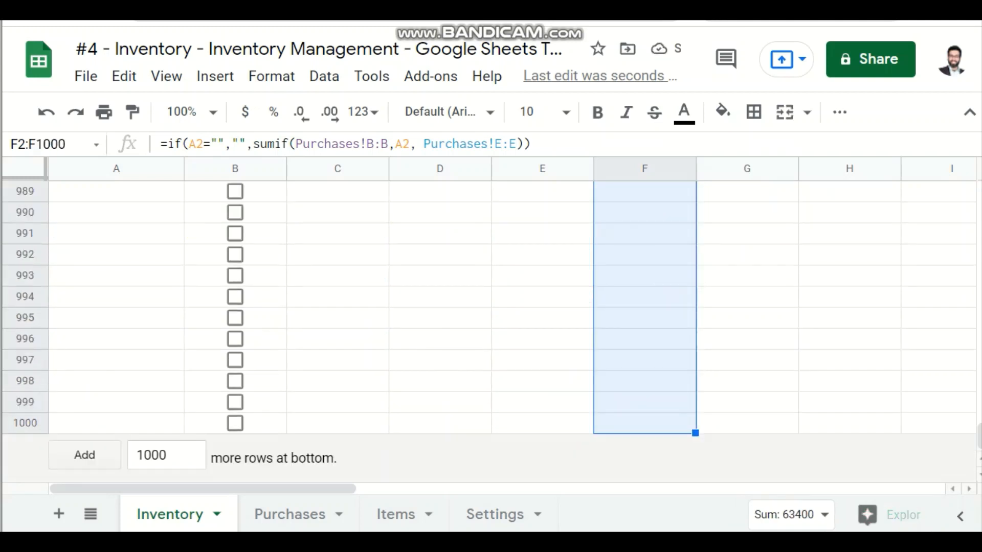
key("ctrl+d")
key("Down")
key("Up")
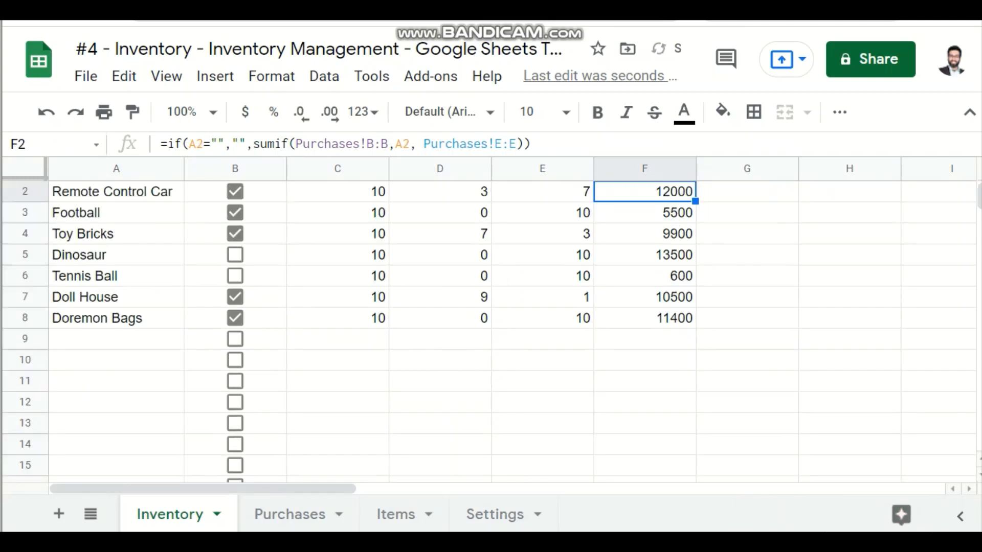
key("Up")
key("Right")
key("Down")
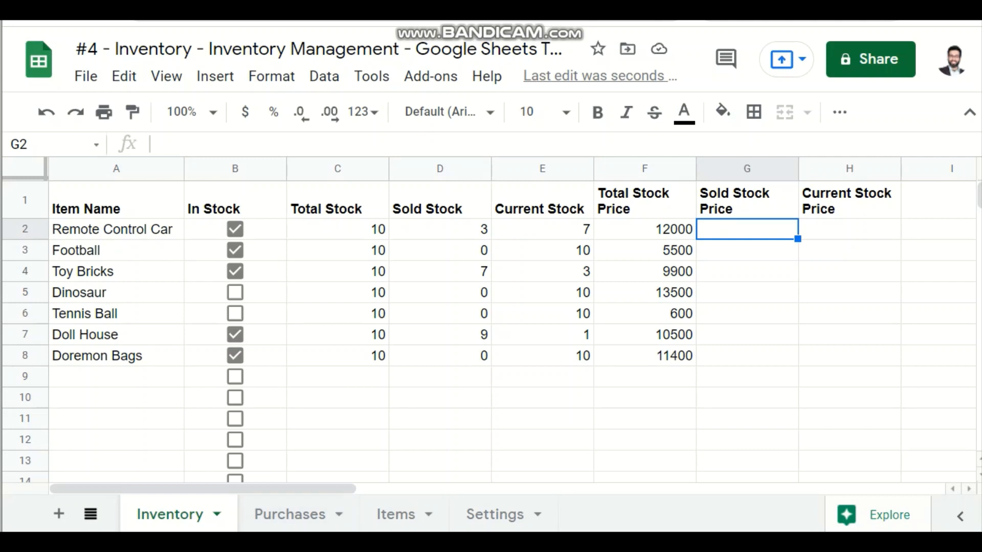
Step: Add a new blank sheet to the workbook and move it in front of the Inventory sheet
left_click(90, 513)
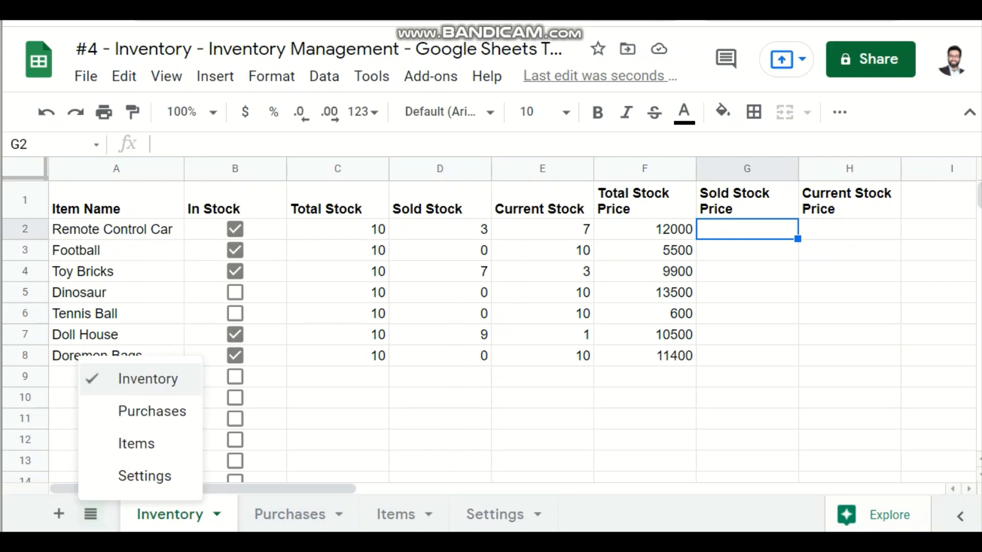
left_click(91, 514)
left_click(58, 513)
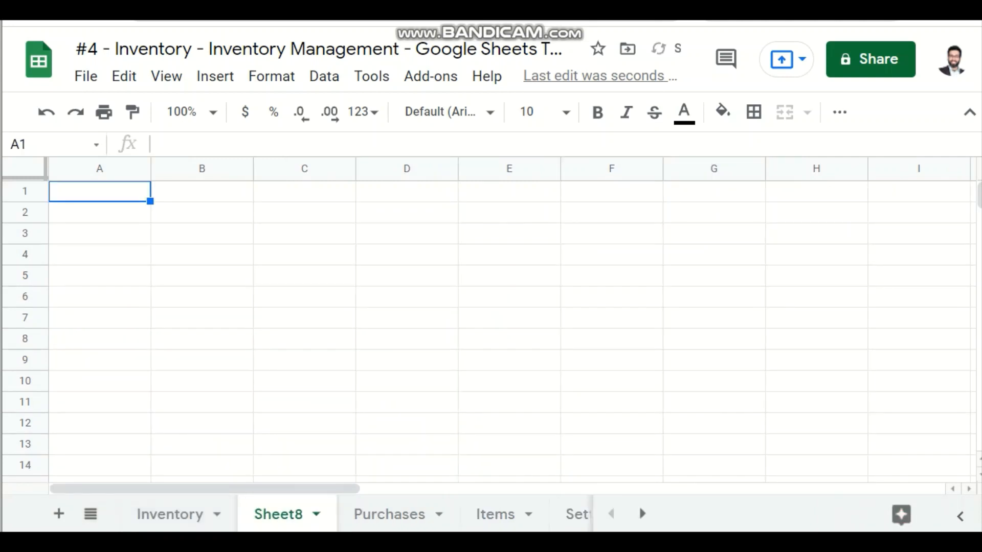
left_click_drag(279, 514, 163, 514)
Step: Rename the new sheet as Sales Register
double_click(162, 514)
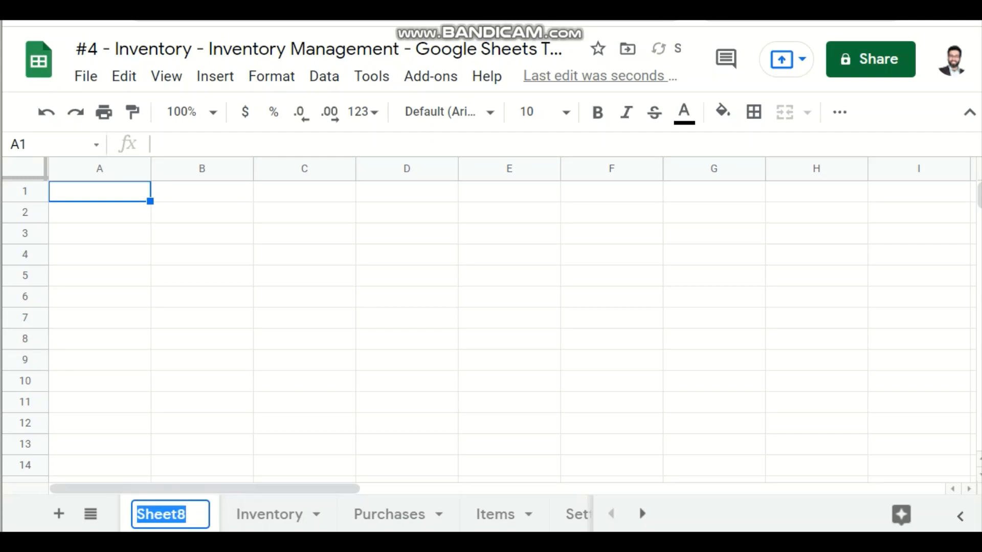
type("Saes")
key("BackSpace")
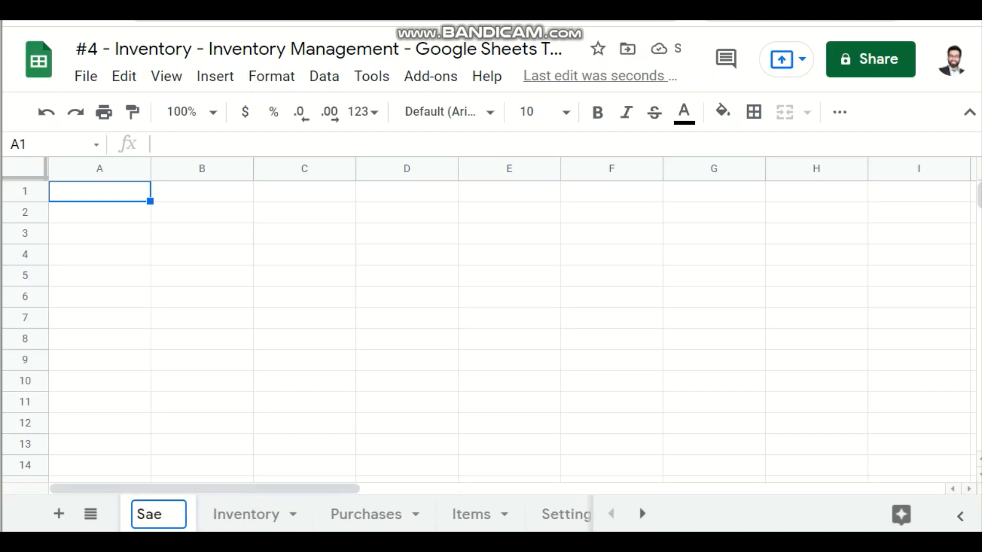
key("BackSpace")
type("les Re")
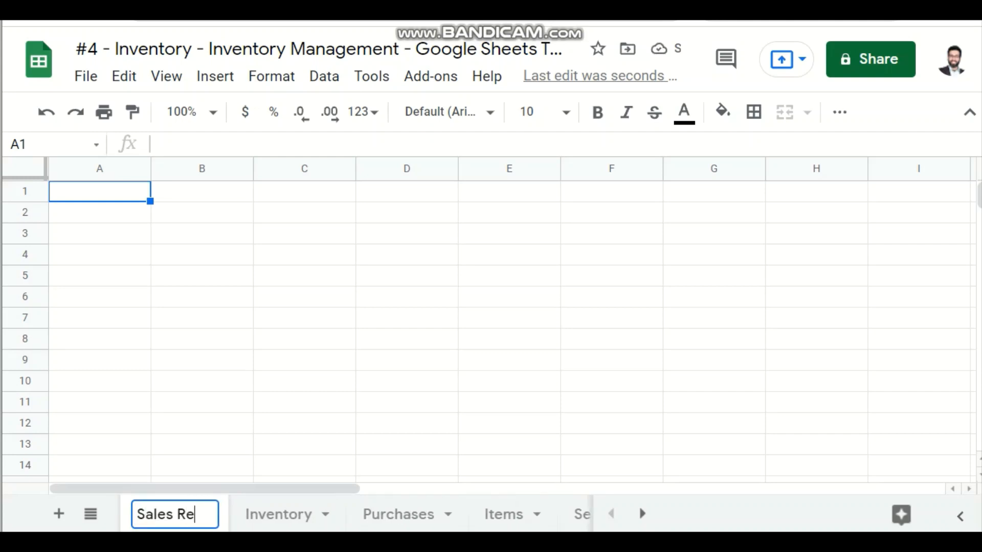
type("gistrr")
key("BackSpace")
key("BackSpace")
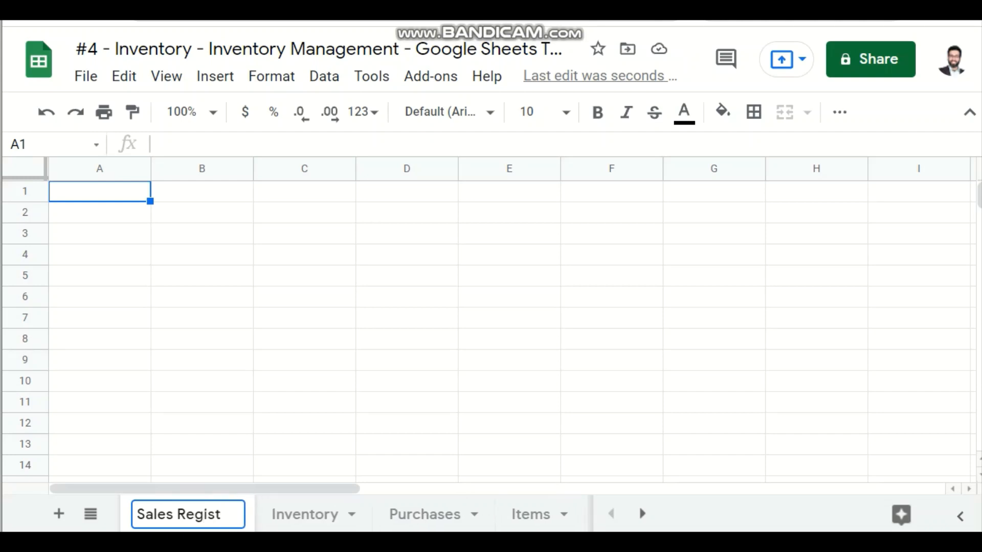
type("er")
key("Return")
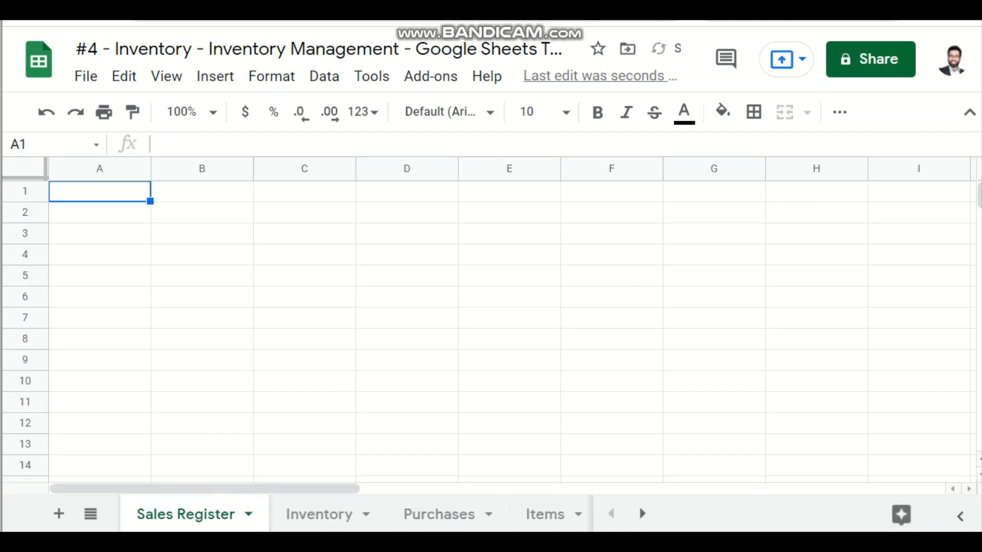
Step: On the Inventory sheet, enter 9976 as Remote Control Car's Sold Stock Price in G2 and 6544 as its Current Stock Price in H2
left_click(319, 513)
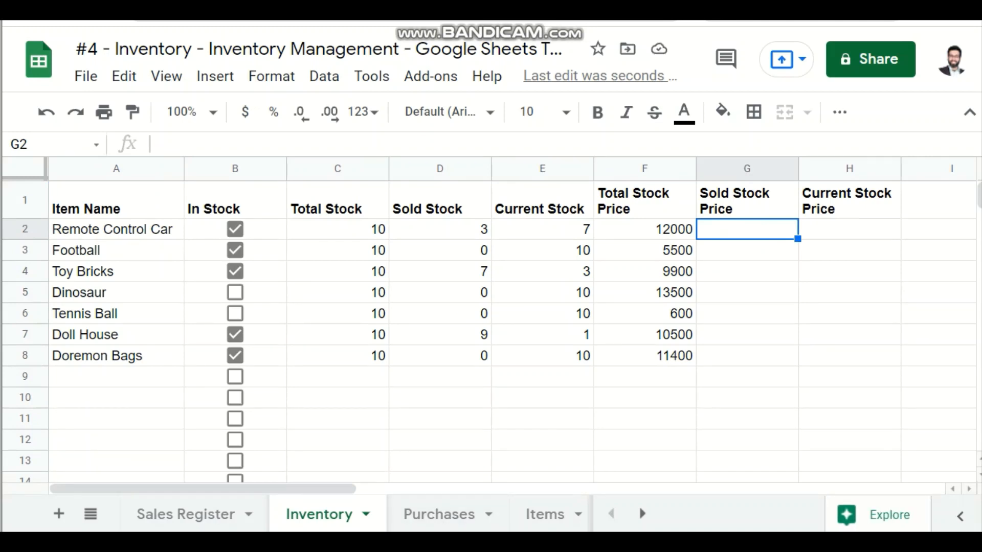
left_click(645, 229)
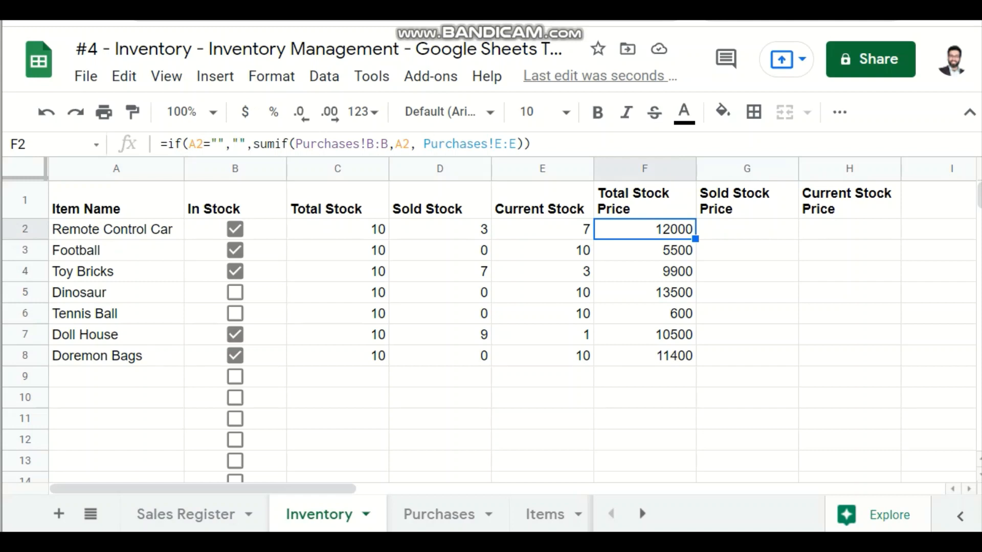
left_click(747, 229)
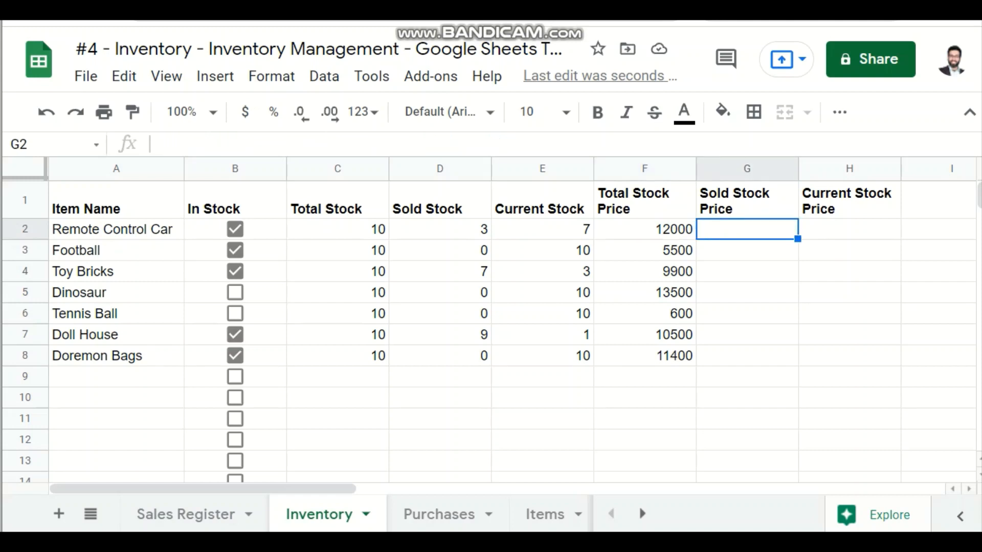
type("9976")
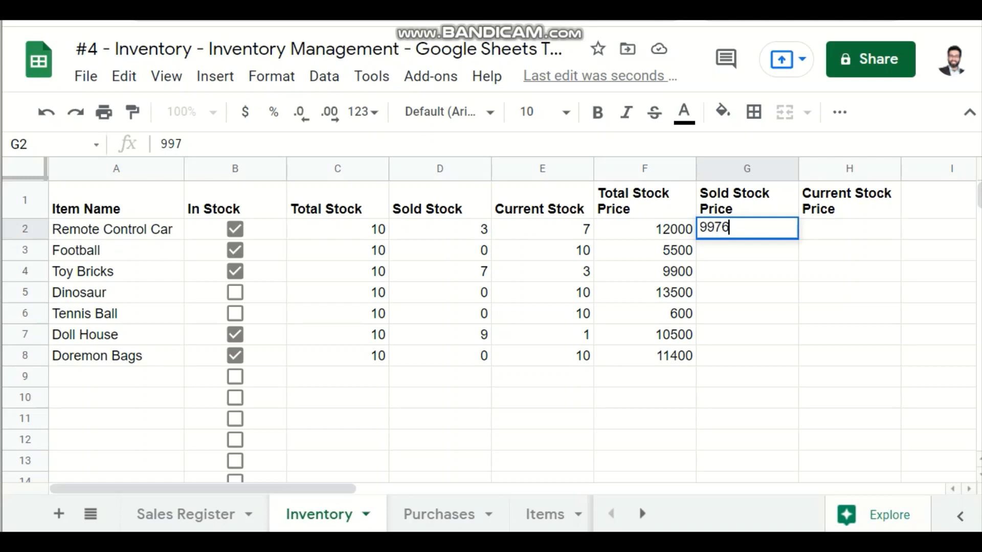
key("Return")
left_click(849, 229)
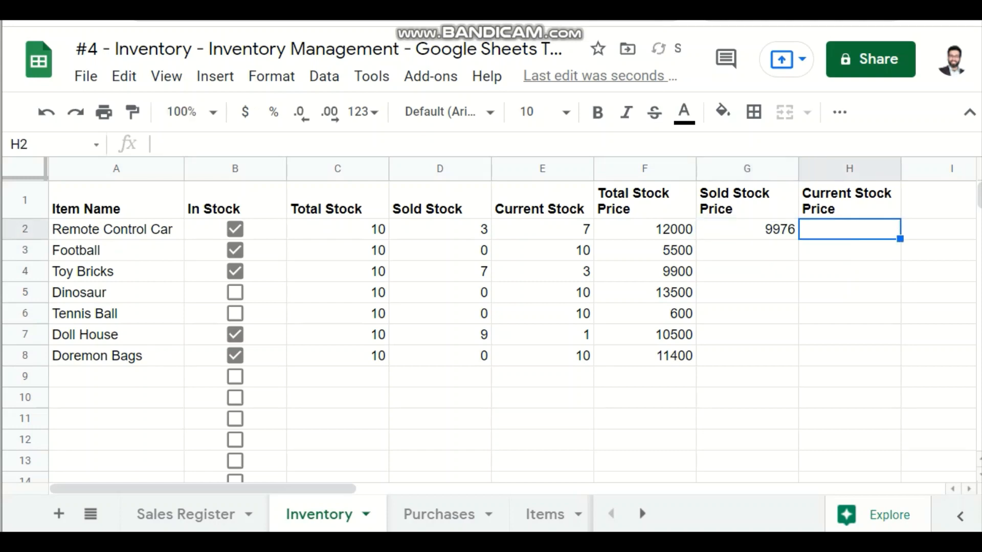
type("6544")
key("Return")
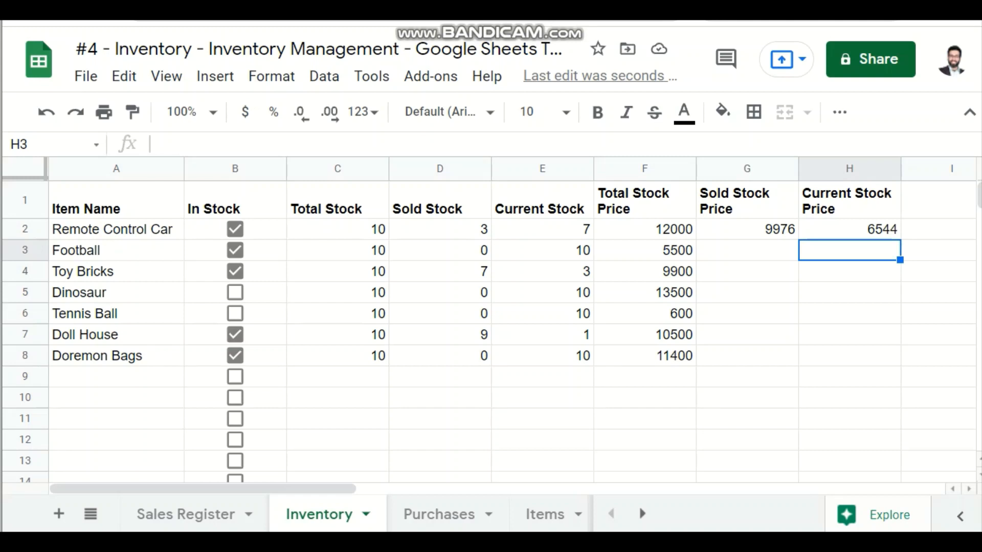
left_click(185, 514)
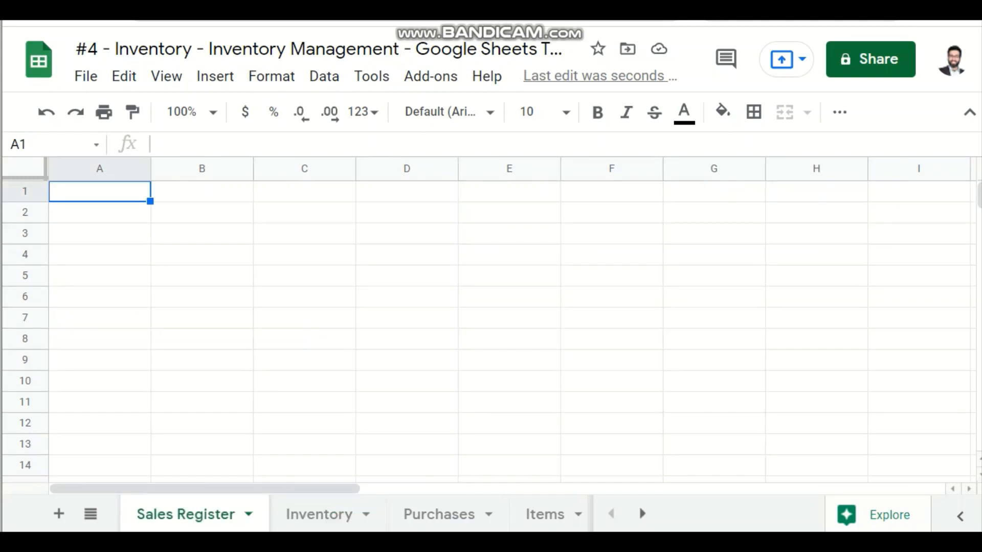
key("shift+Right")
key("shift+Right")
key("shift+Right")
key("shift+Right")
key("shift+Right")
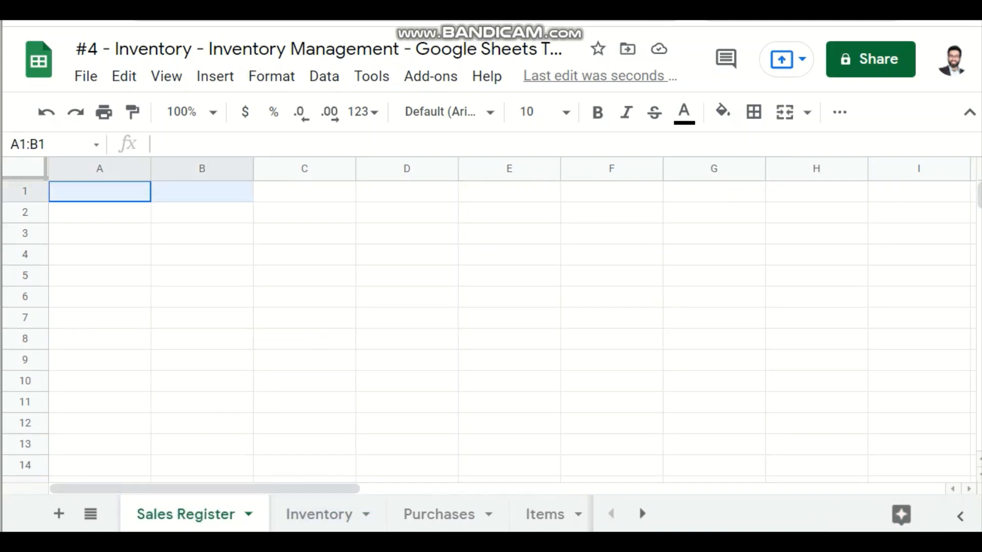
key("shift+Down")
key("shift+Down")
key("shift+Down")
key("shift+Down")
key("shift+Down")
key("shift+Down")
key("shift+Down")
key("shift+Down")
key("shift+Down")
key("Right")
key("Right")
key("Right")
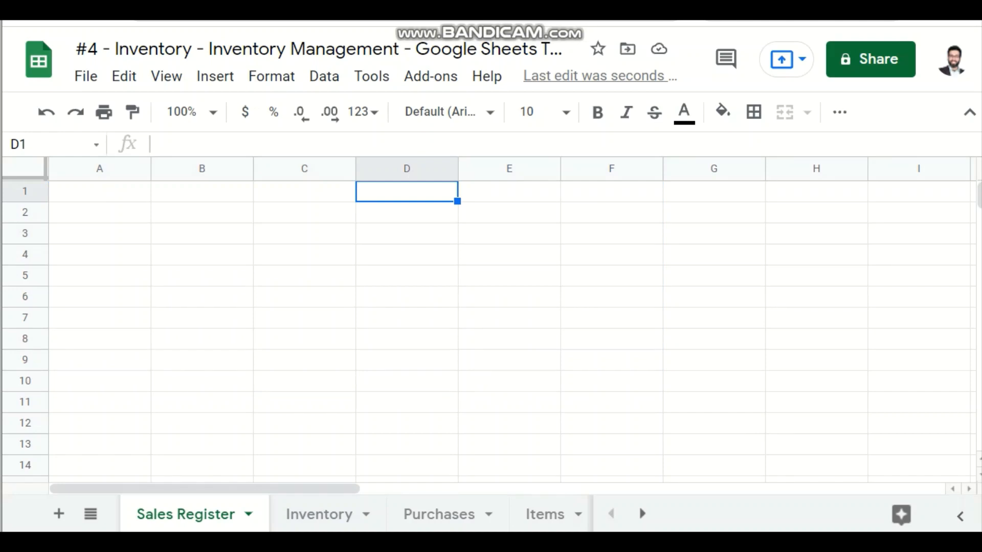
left_click(327, 514)
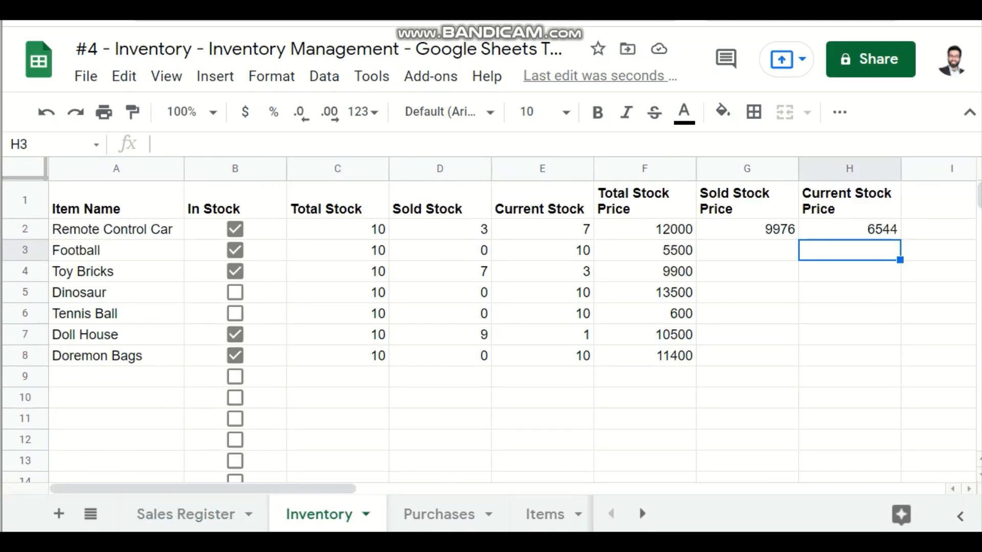